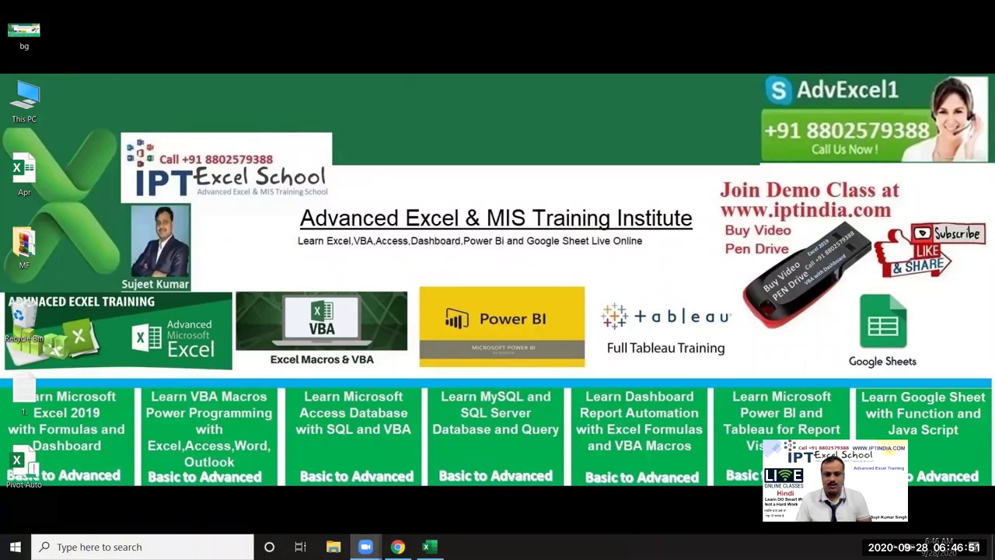
Restore the blank Book1 Excel workbook full-screen from the taskbar
left_click(426, 546)
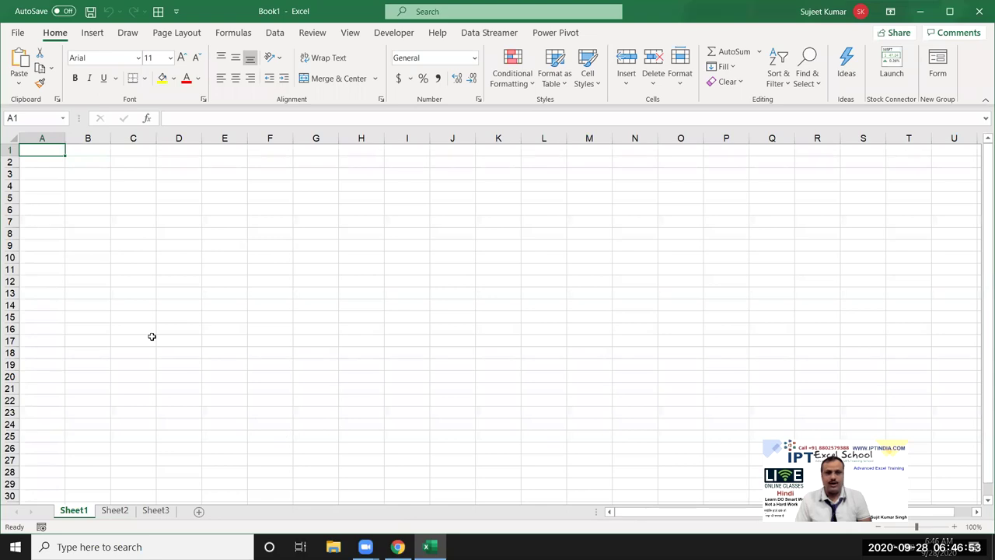
Open the Visual Basic editor from the Developer tab and insert a new Module1
left_click(394, 33)
left_click(40, 74)
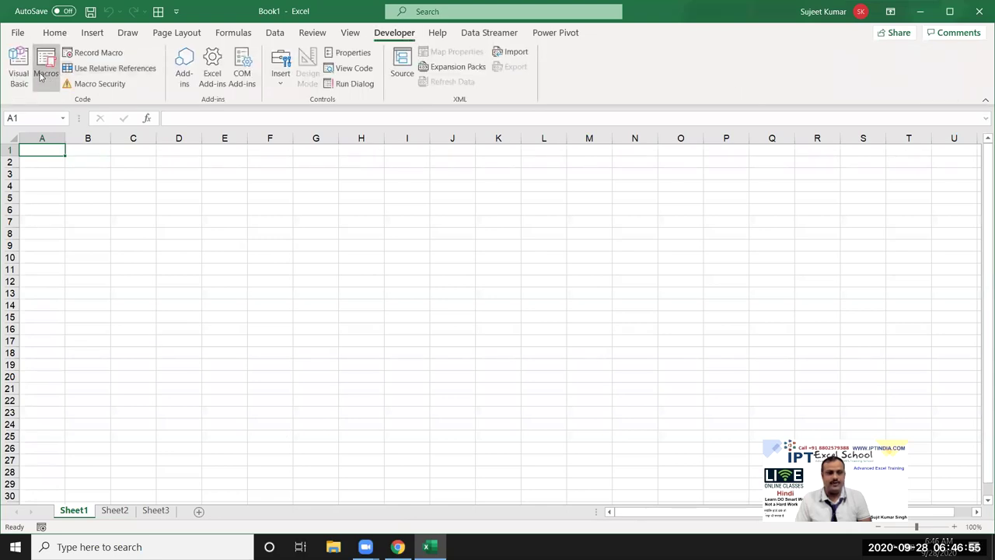
key("Escape")
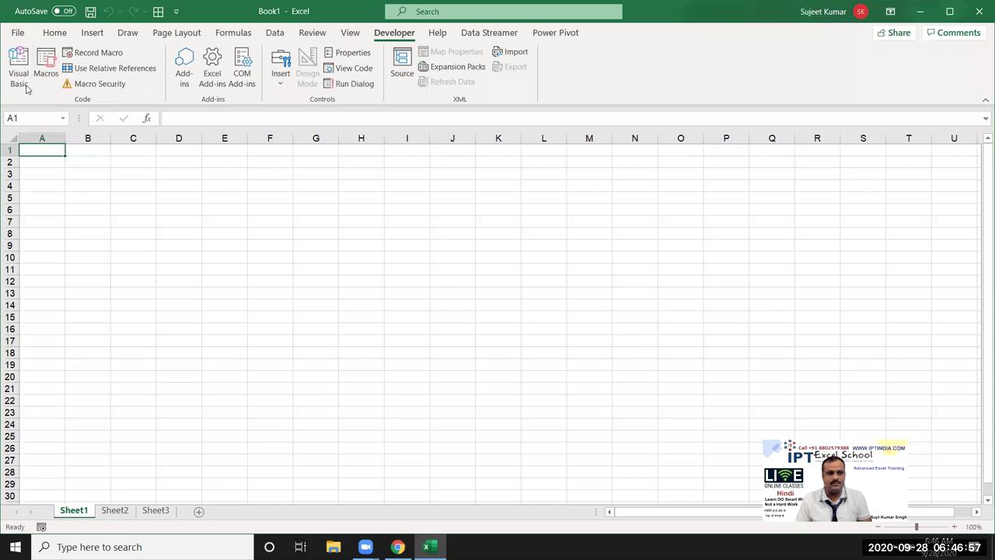
left_click(25, 84)
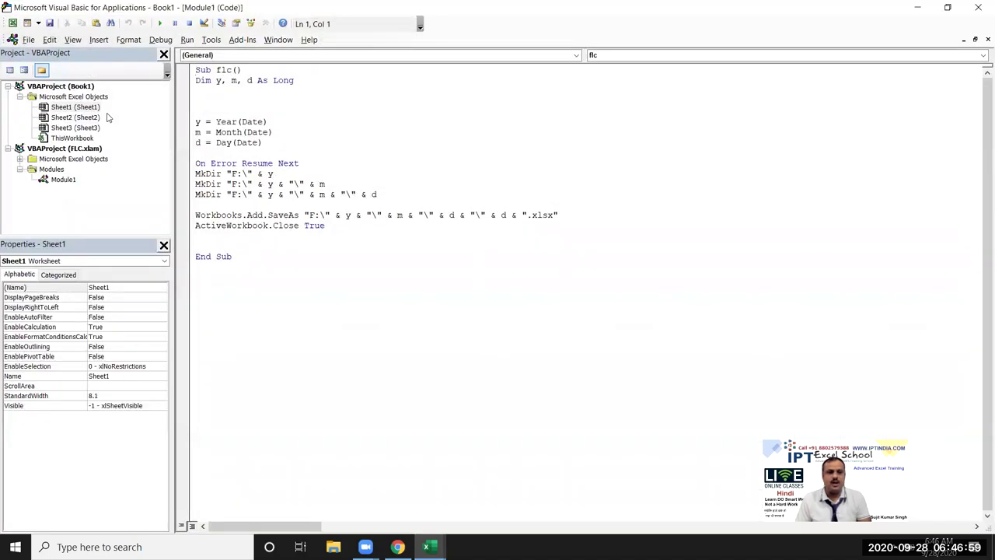
left_click(98, 40)
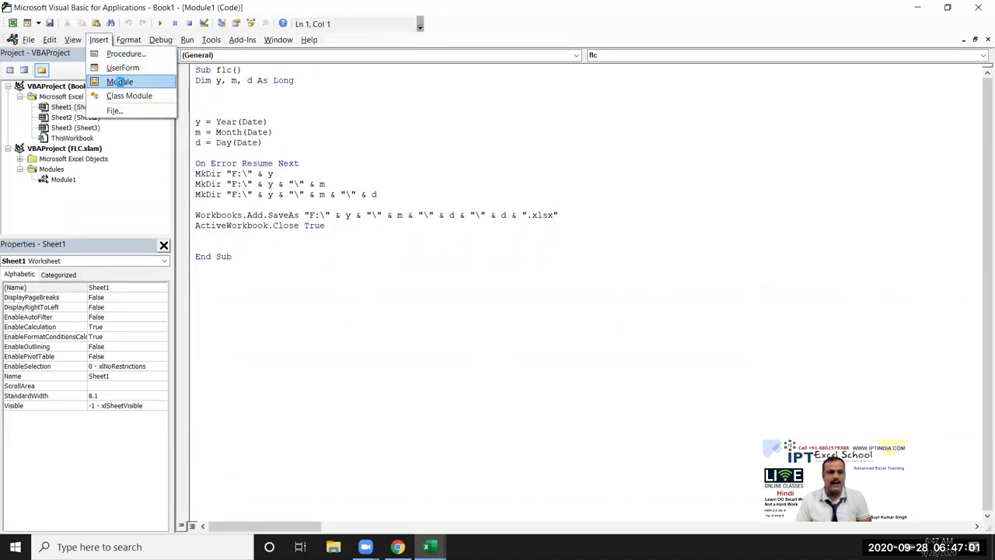
left_click(119, 82)
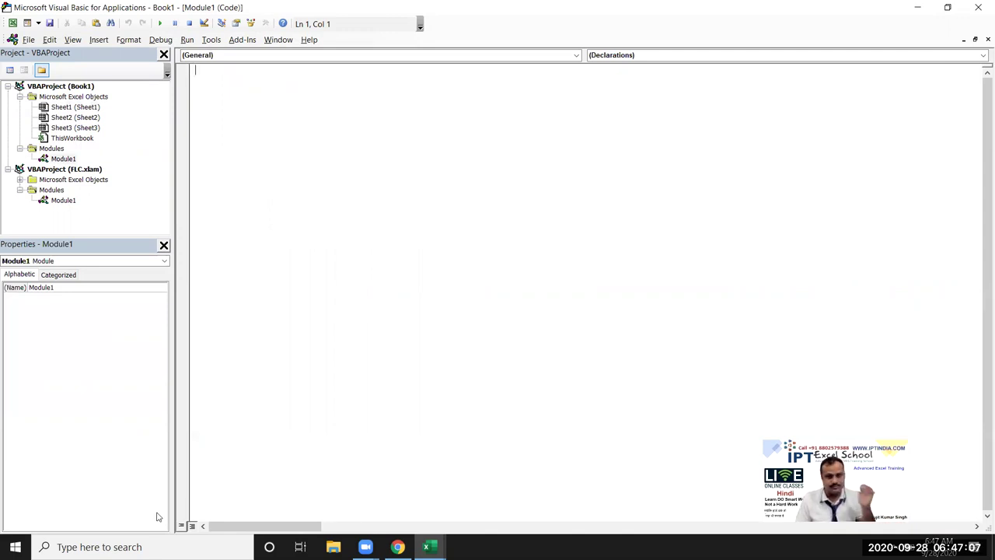
Create an empty Sub rr() procedure in Module1 and return to Excel
type("sub rr")
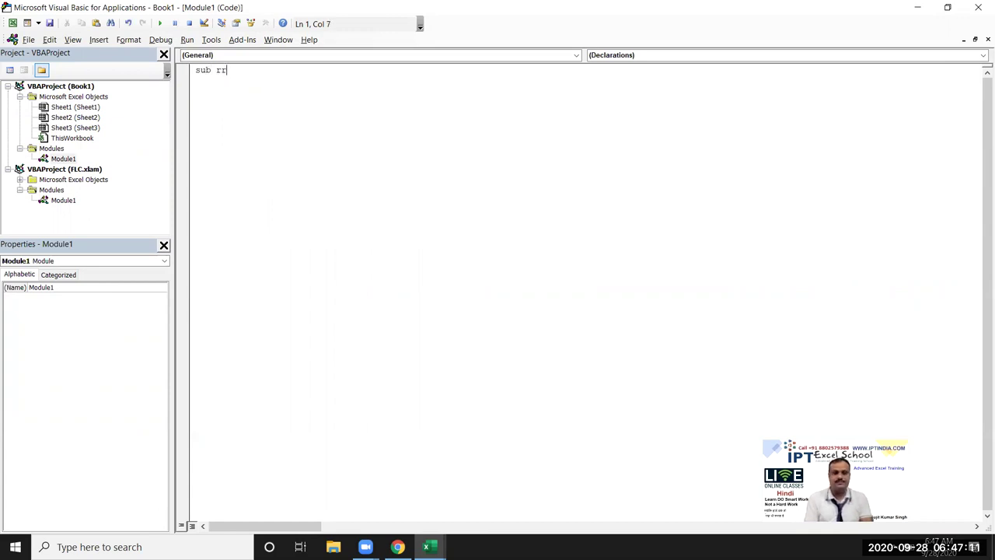
type("(")
key("Return")
key("Return")
key("Return")
left_click(195, 101)
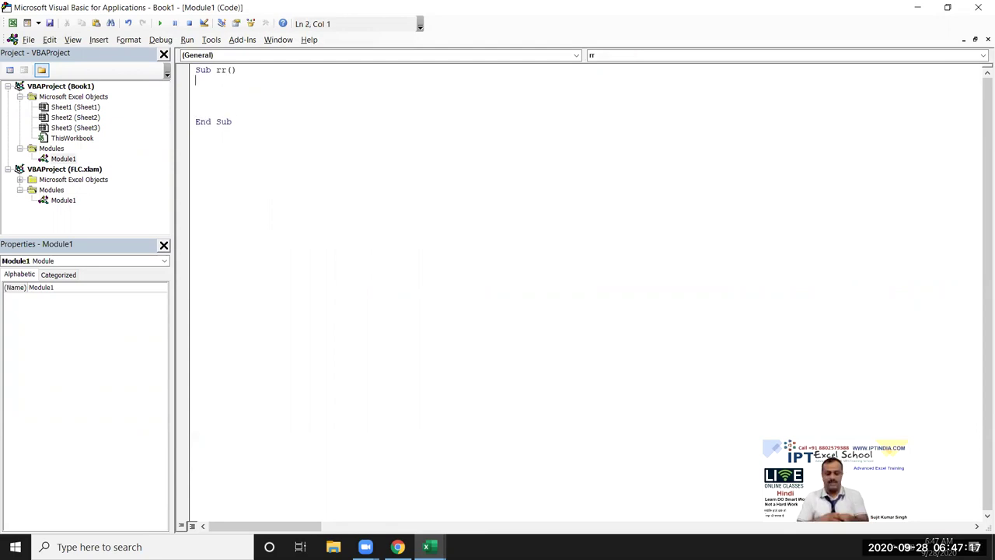
key("alt+F11")
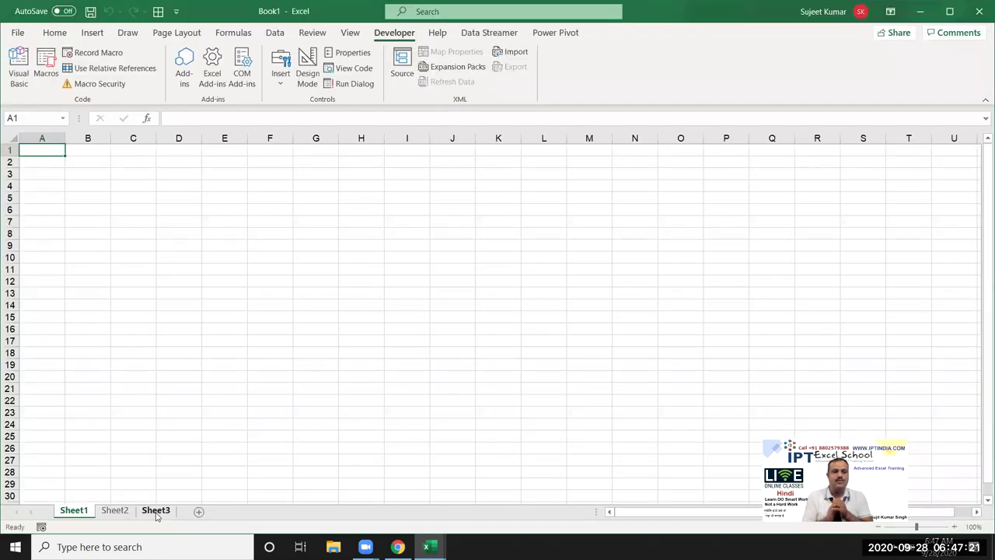
Enter the headers Name, Q1, Q2 and Gr in A1:D1
type("Name")
key("Tab")
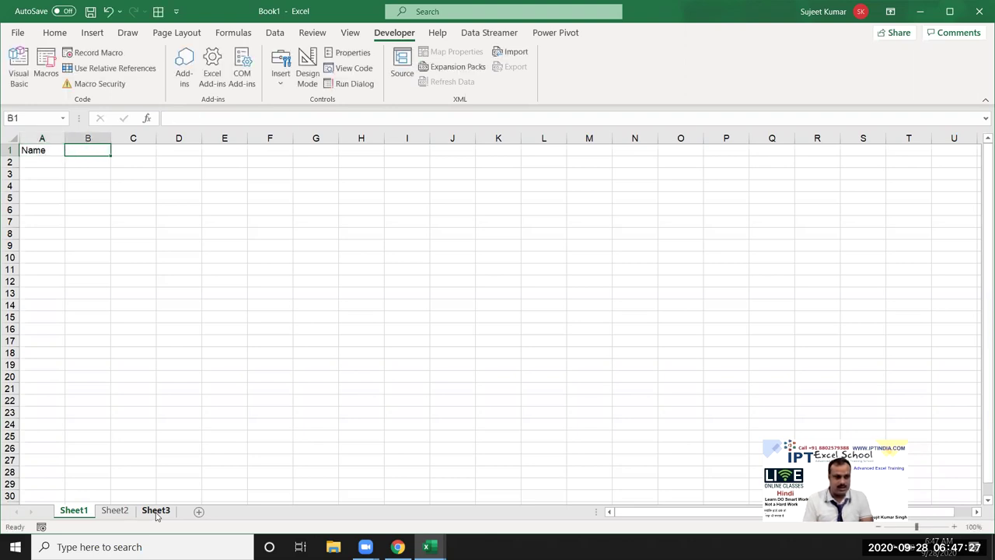
type("Q1")
key("Tab")
type("Q2")
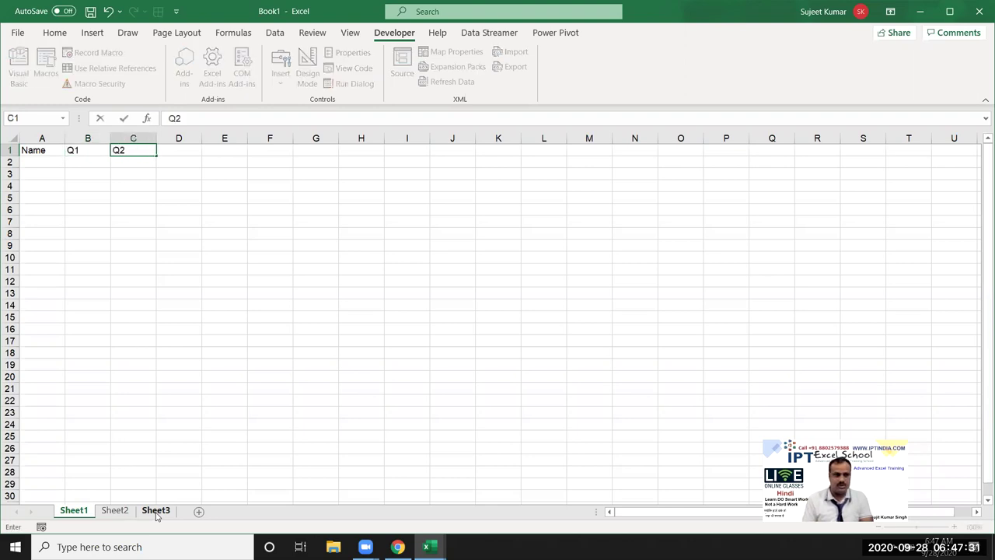
key("Tab")
type("G")
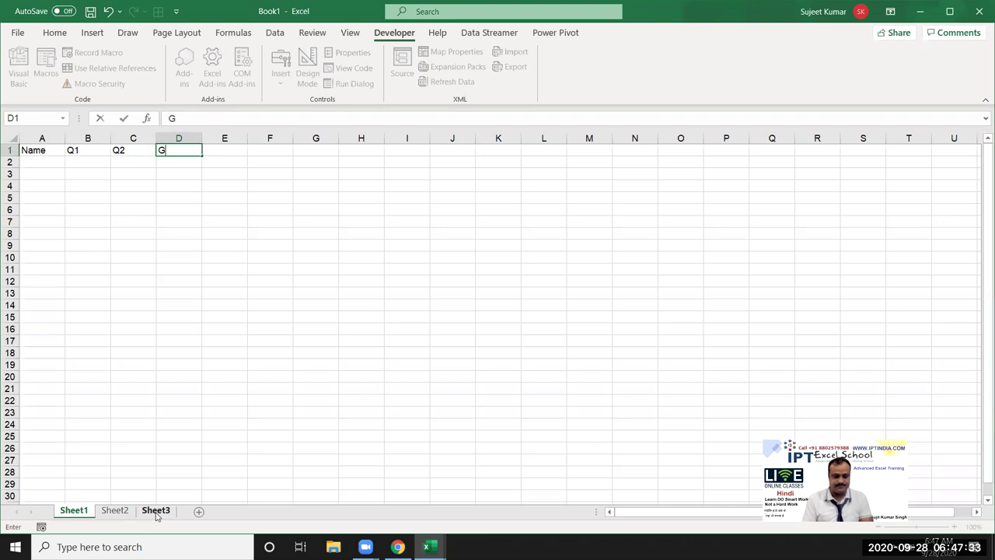
key("Return")
Fill row 2 with a name, 25 and 65, then go back to rr's code
key("Left")
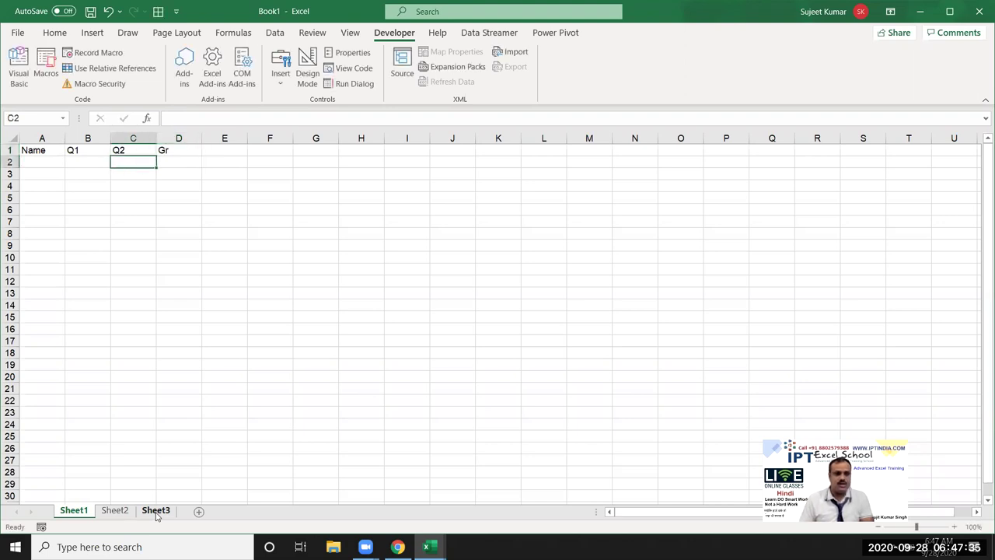
key("Left")
key("Left")
type("N")
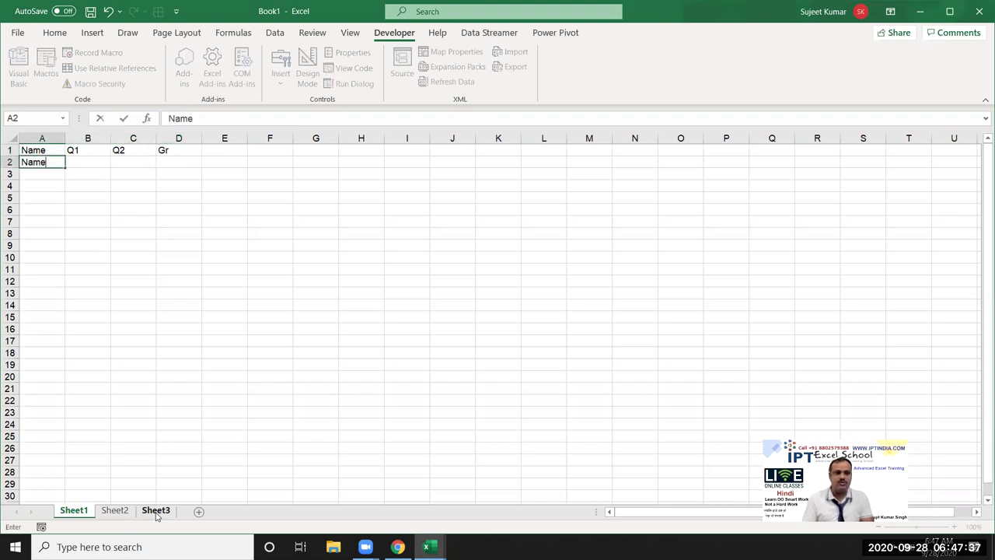
key("BackSpace")
key("BackSpace")
type("Puja")
key("Tab")
type("25")
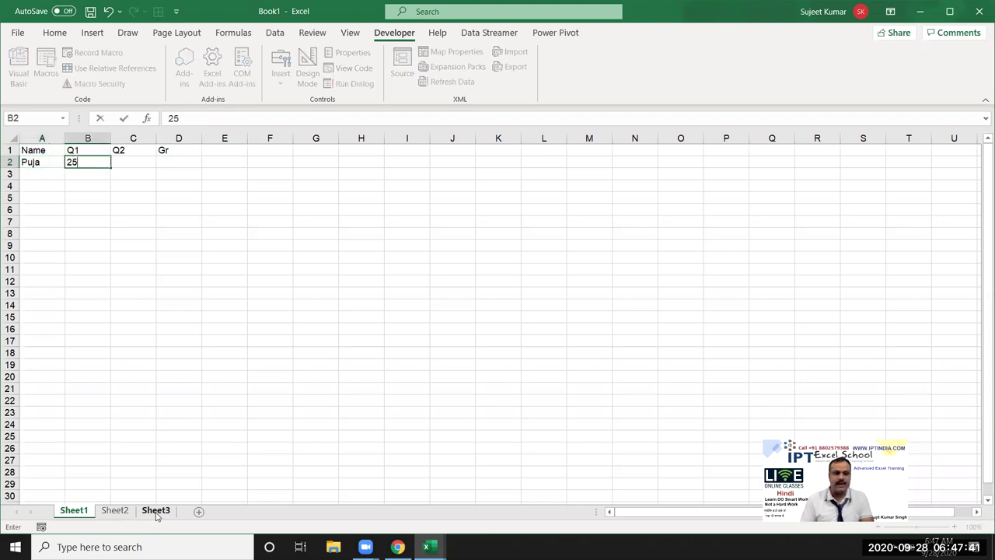
key("Tab")
type("65")
key("Tab")
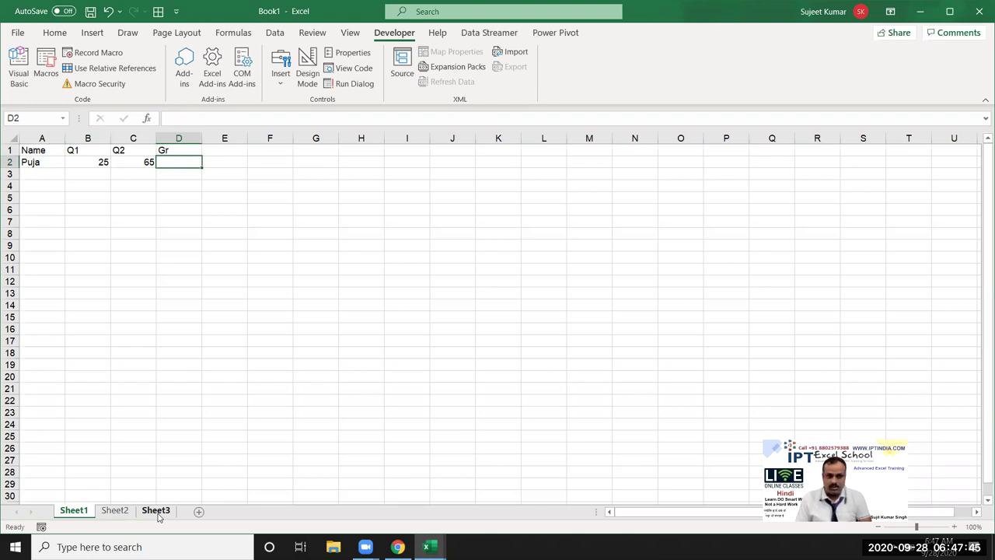
key("alt+F11")
key("Return")
key("Return")
Declare Q1 As Long, with Q2 As Long on a separate Dim line
type("d")
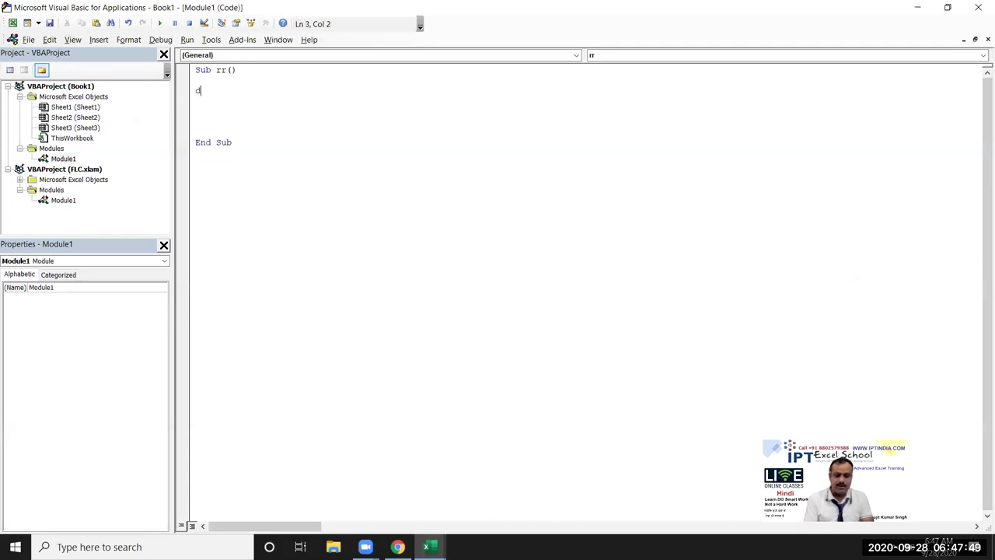
type("im a1,")
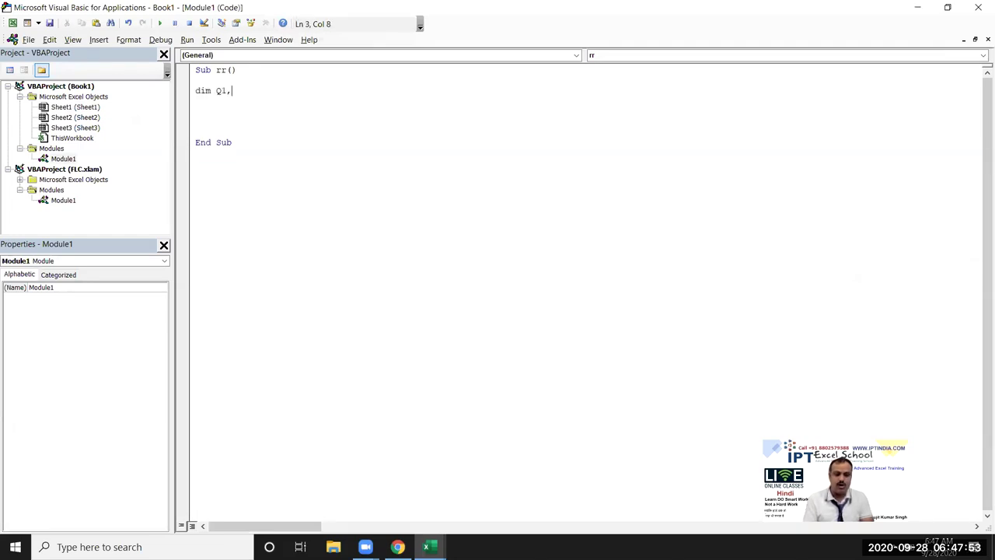
type("2")
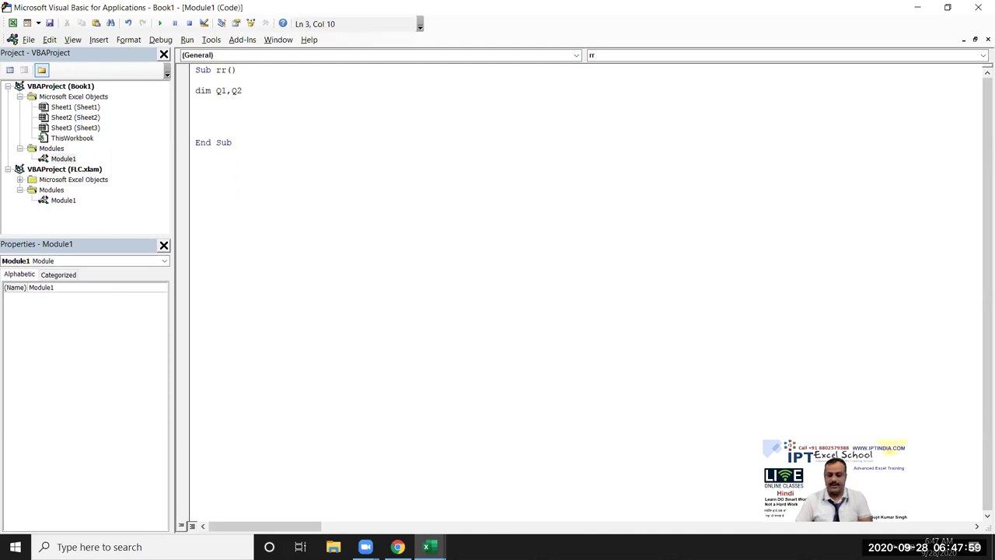
key("BackSpace")
key("BackSpace")
key("BackSpace")
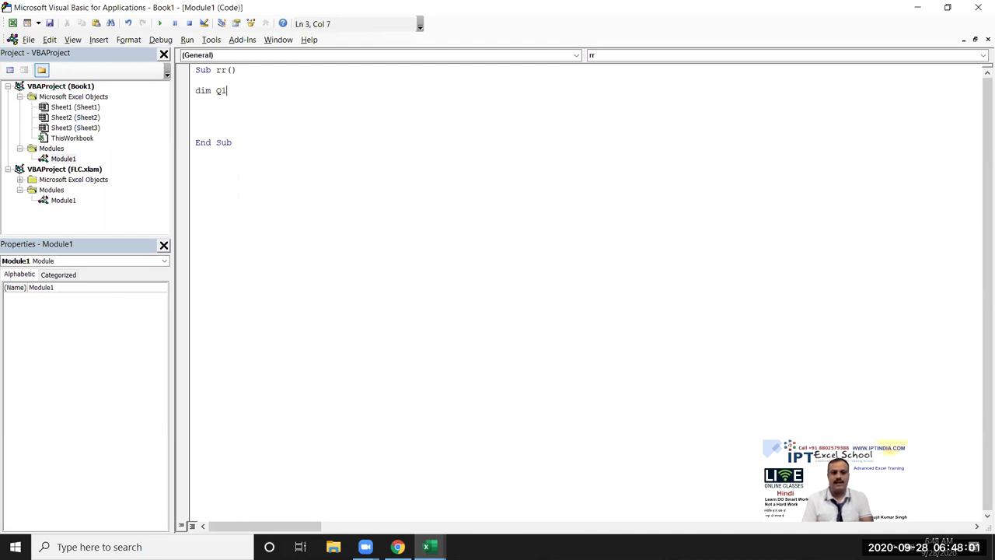
type("as ")
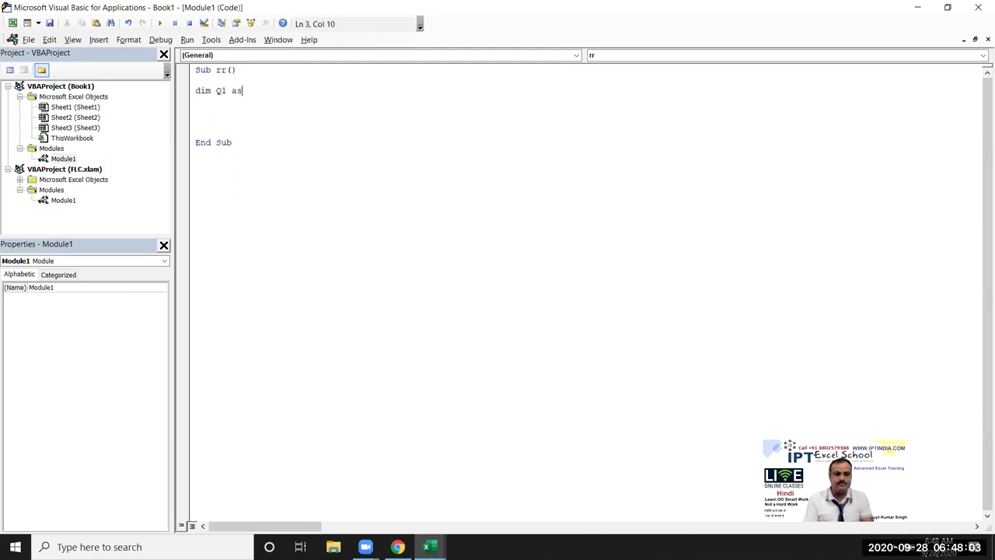
type("long")
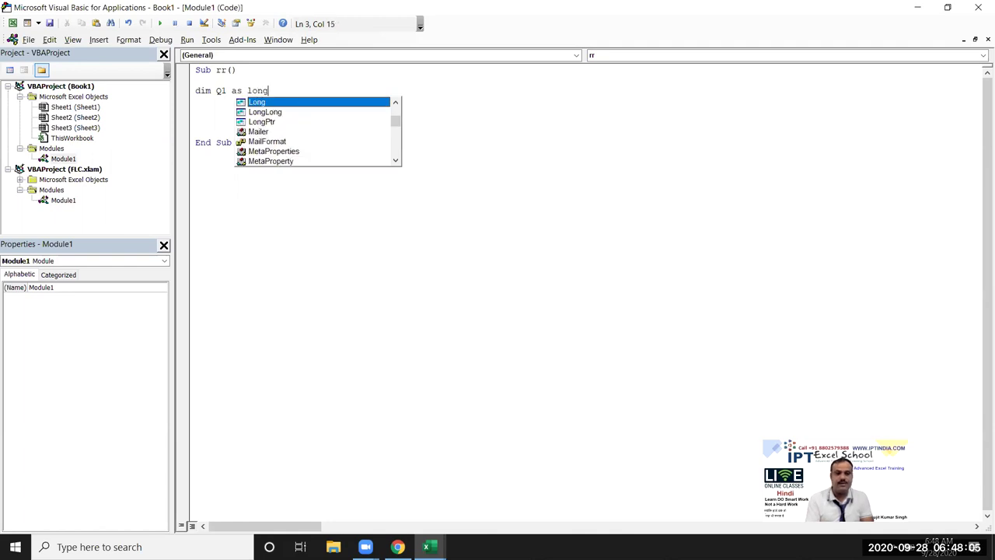
key("Tab")
key("Return")
type("dim")
type("2 as ")
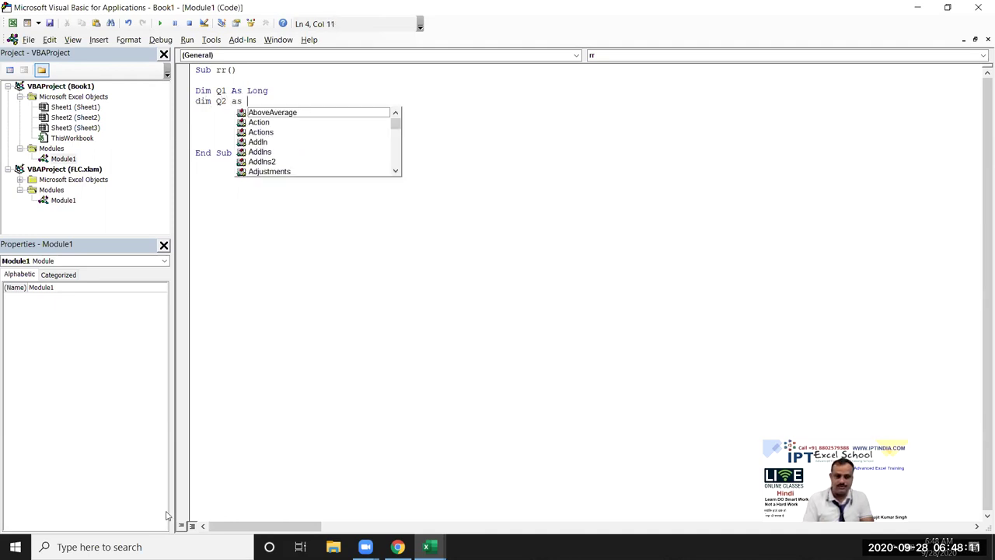
type("long")
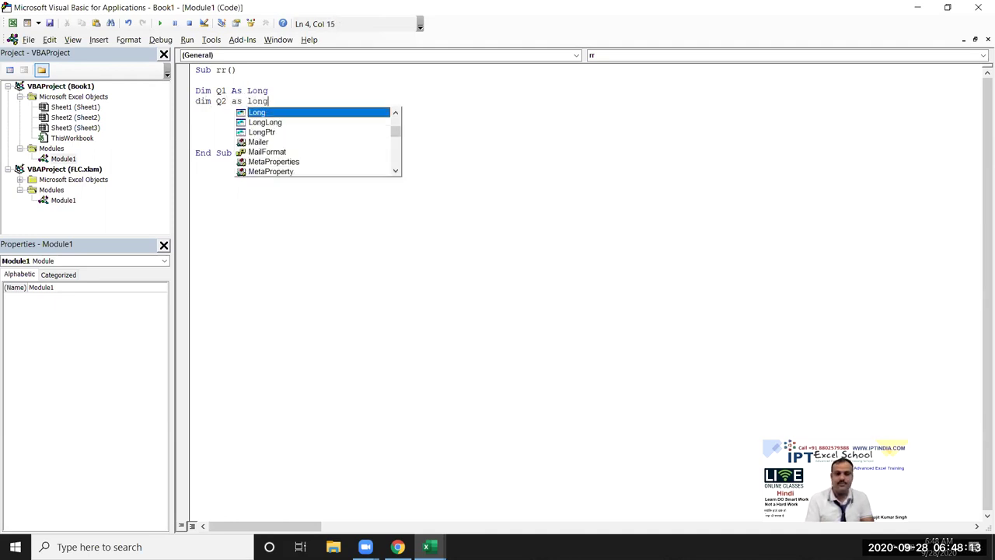
key("Return")
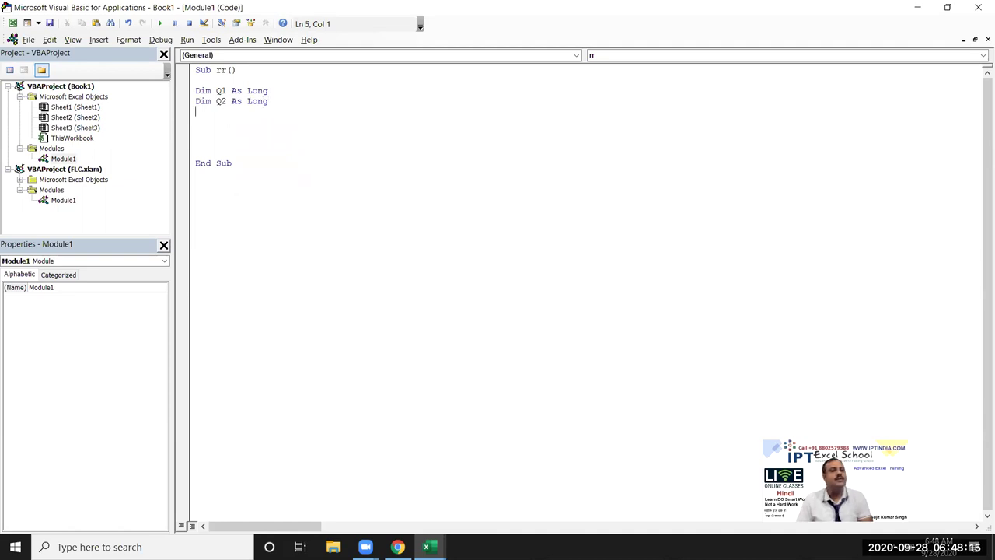
Merge the declarations into a single Dim Q1, Q2 As Long, capitalising Q2
key("shift+Up")
key("Delete")
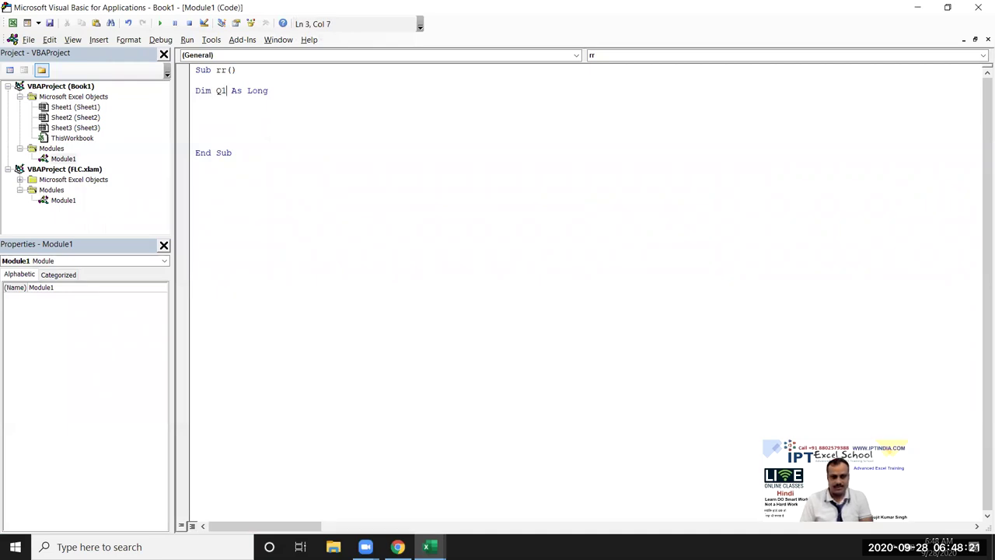
type(",q")
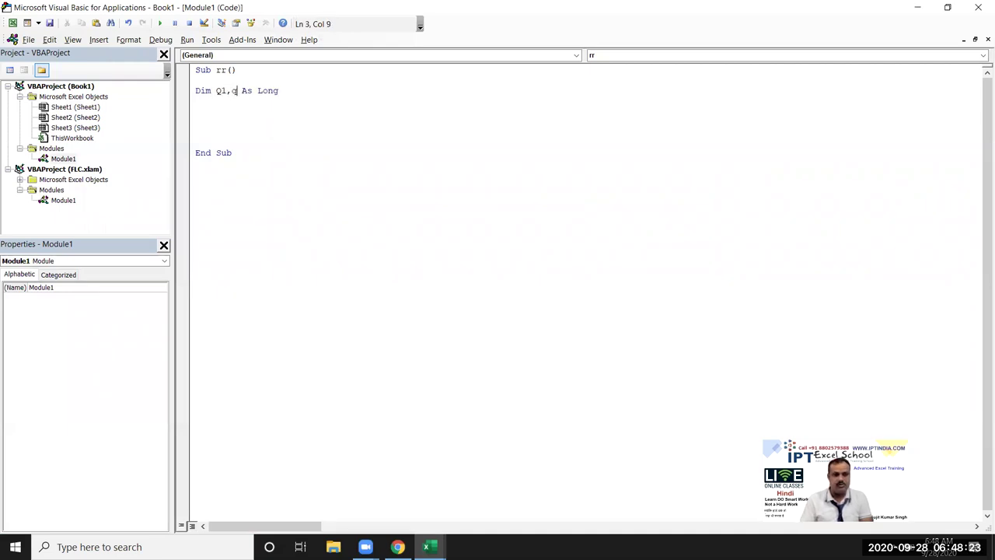
type("2")
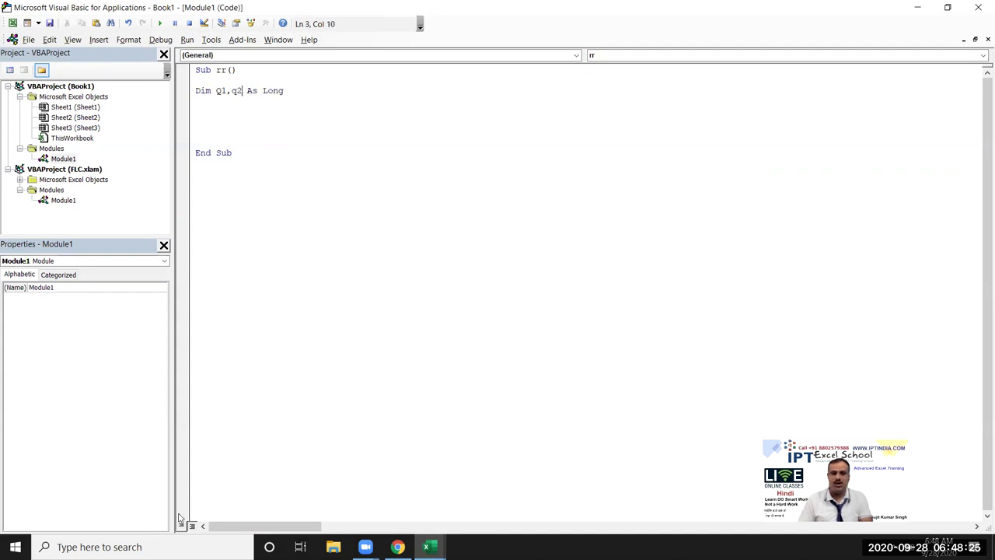
key("Down")
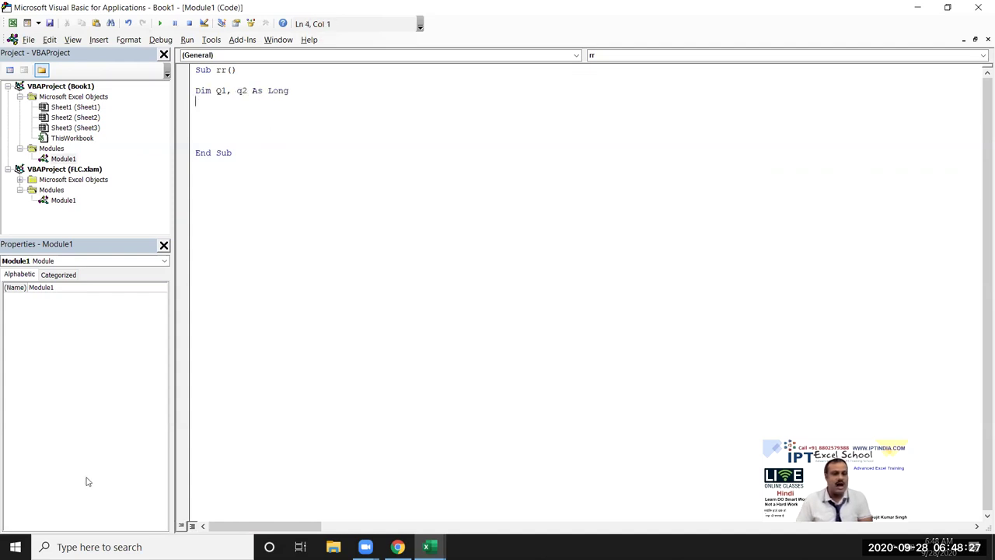
double_click(241, 91)
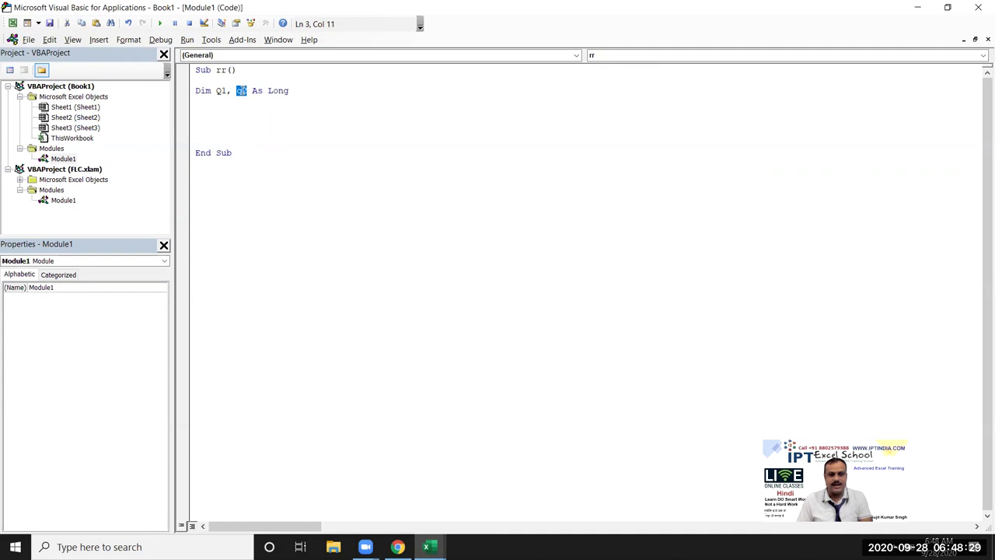
type("Q2")
key("Down")
key("Tab")
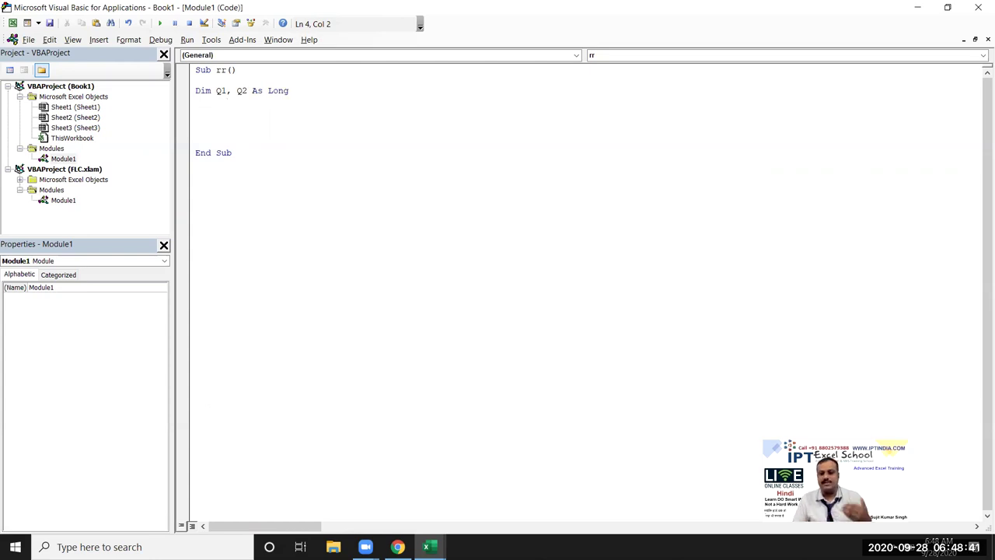
Add Dim r As Double below Dim Q1, Q2 As Long, clearing the stray comma and leading space
type("dim")
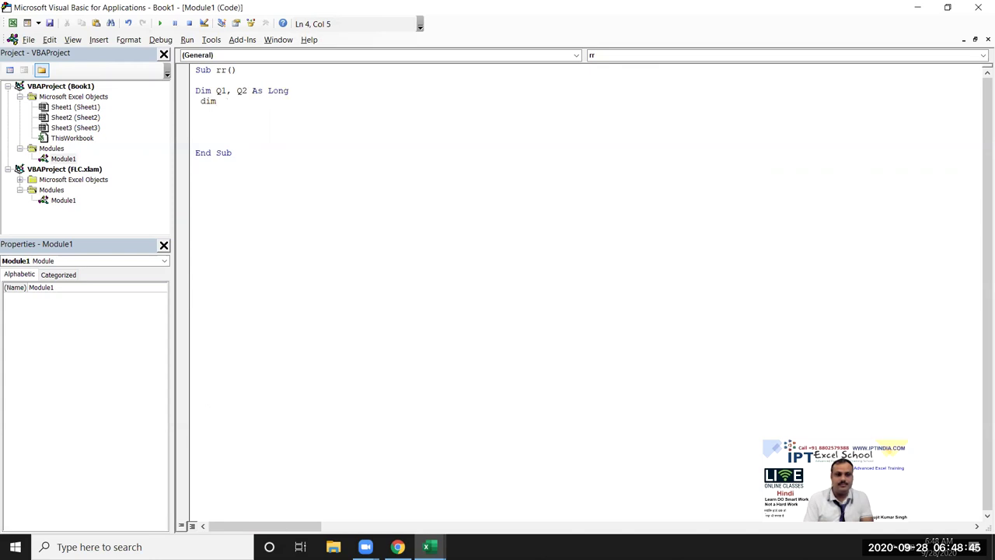
type(" r as ")
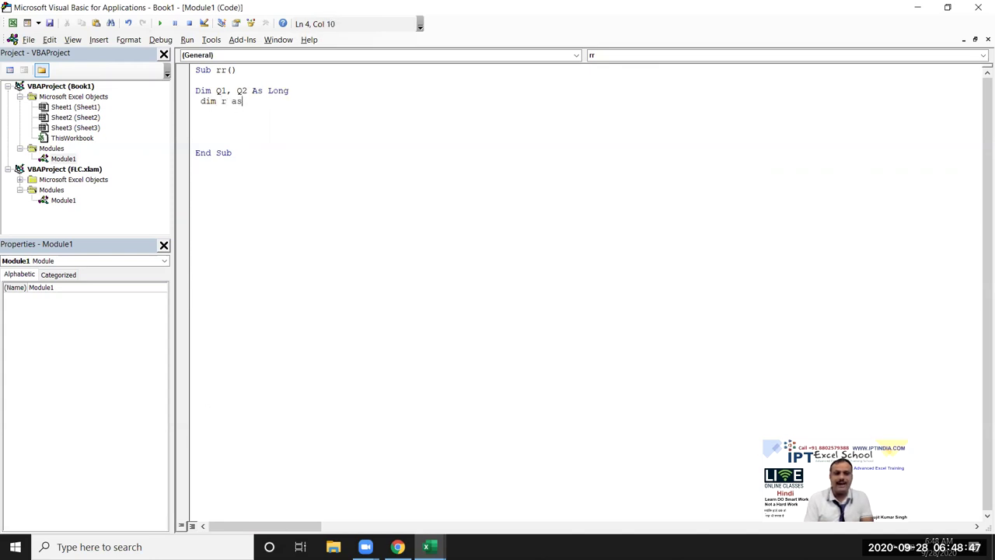
type("dou")
key("Tab")
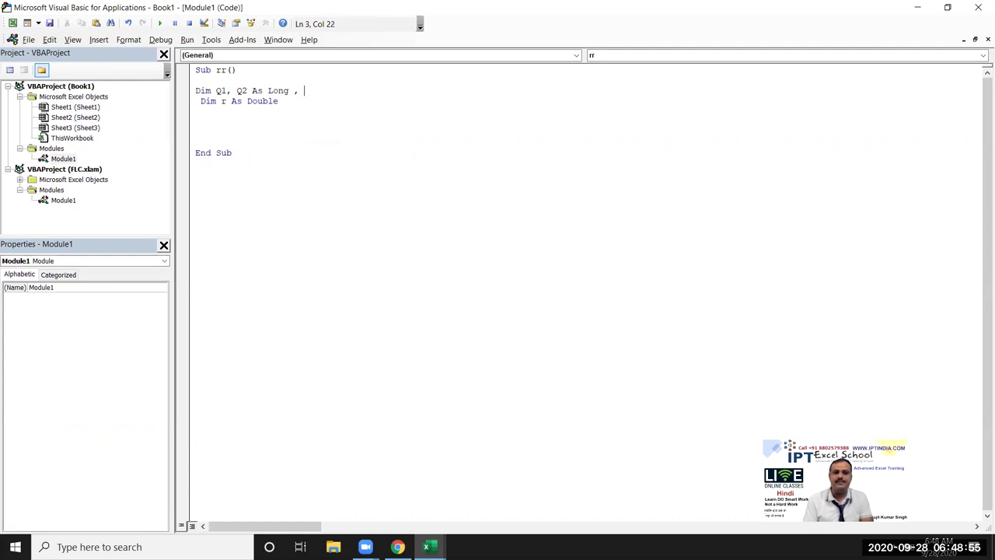
type("r as ")
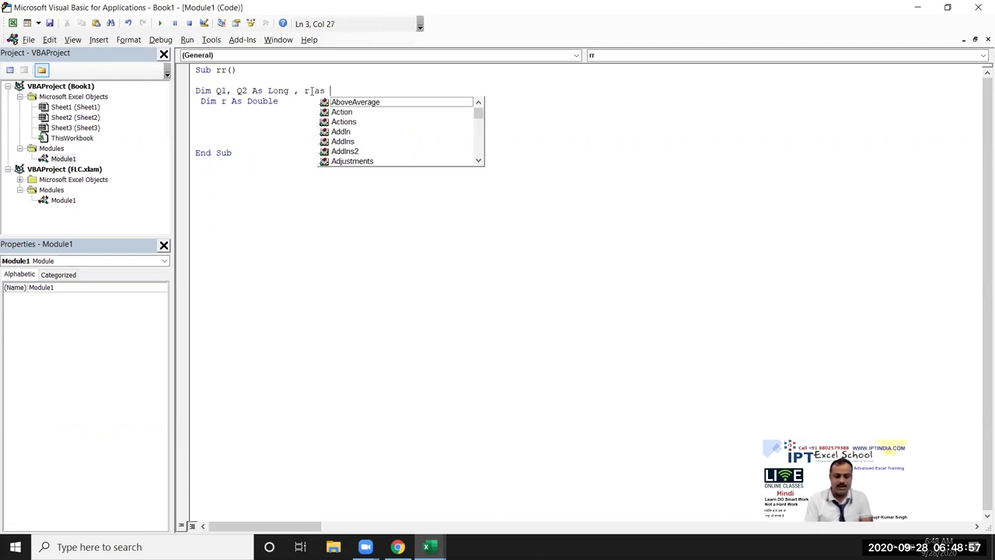
type("dou")
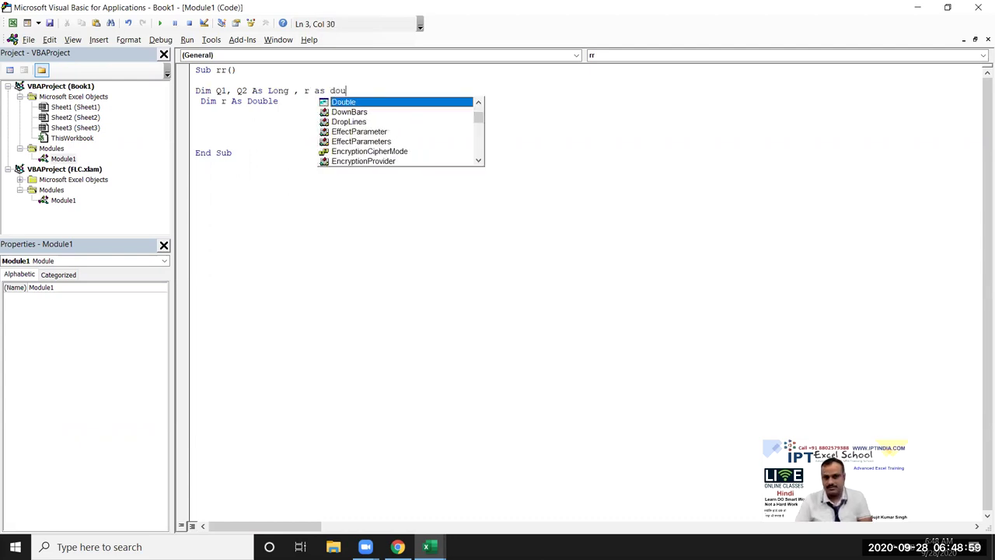
key("BackSpace")
key("BackSpace")
key("BackSpace")
key("BackSpace")
key("BackSpace")
key("BackSpace")
key("BackSpace")
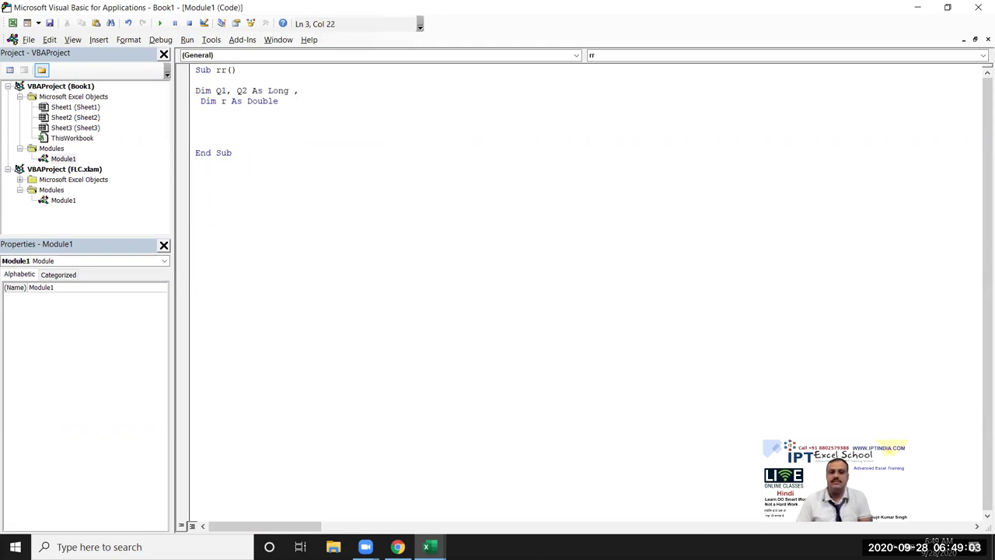
key("Down")
key("Return")
key("BackSpace")
key("BackSpace")
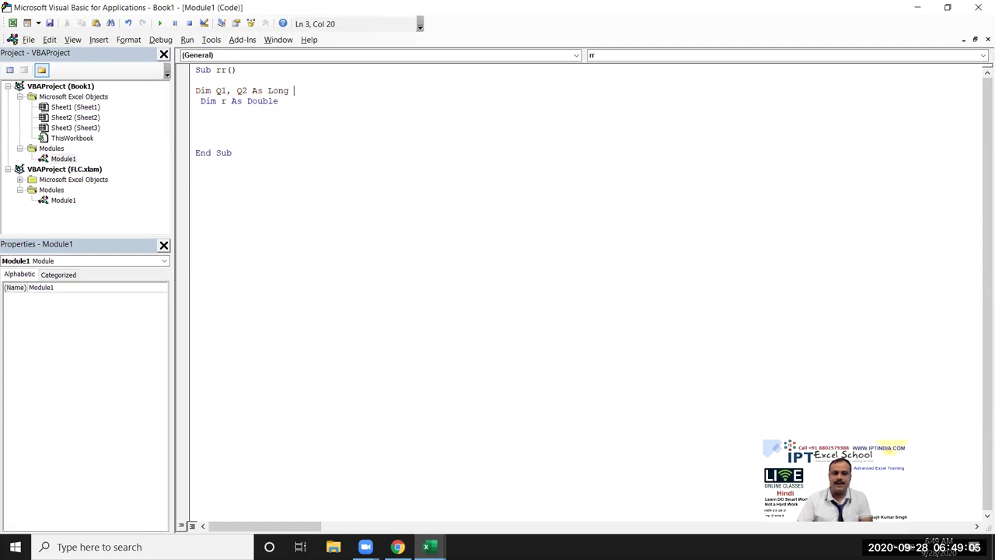
left_click(289, 91)
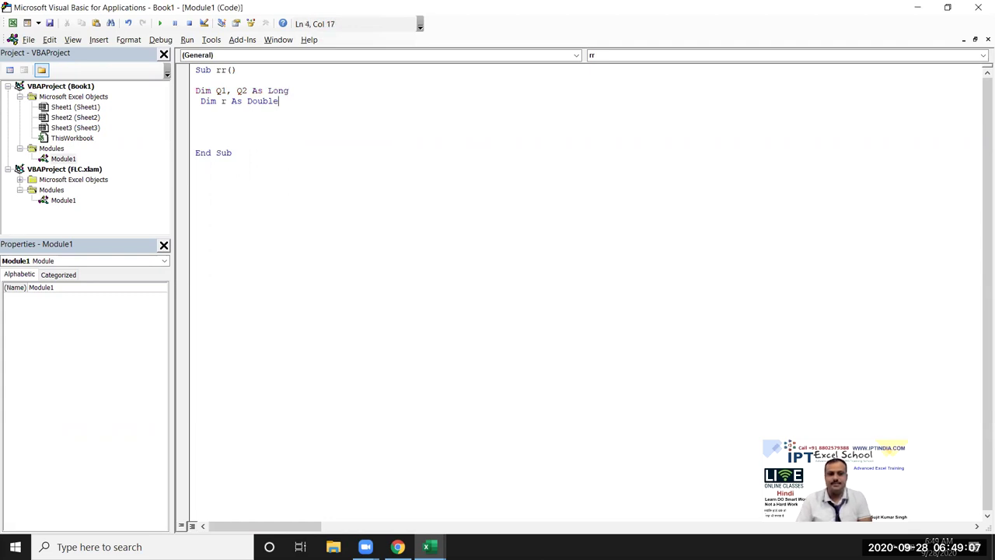
left_click(231, 101)
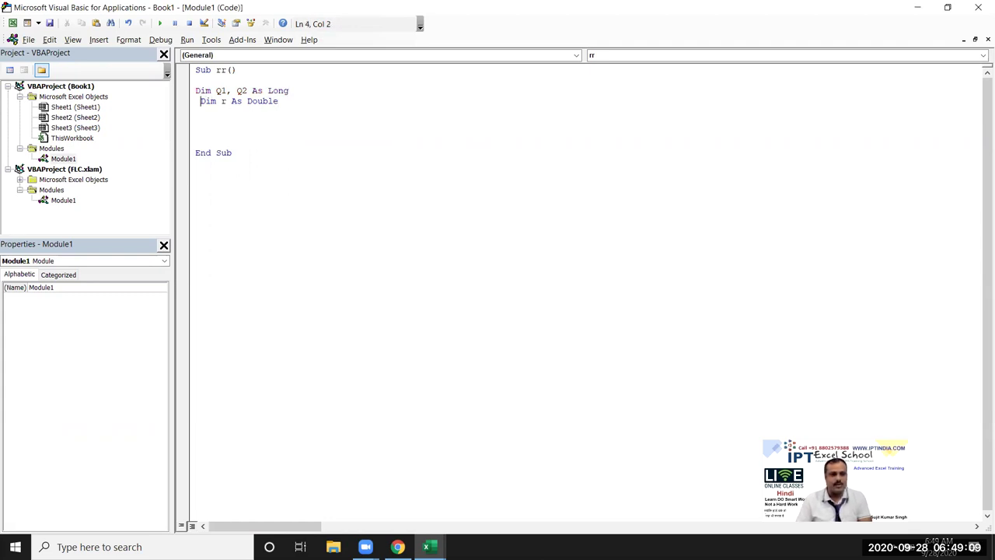
key("BackSpace")
key("Down")
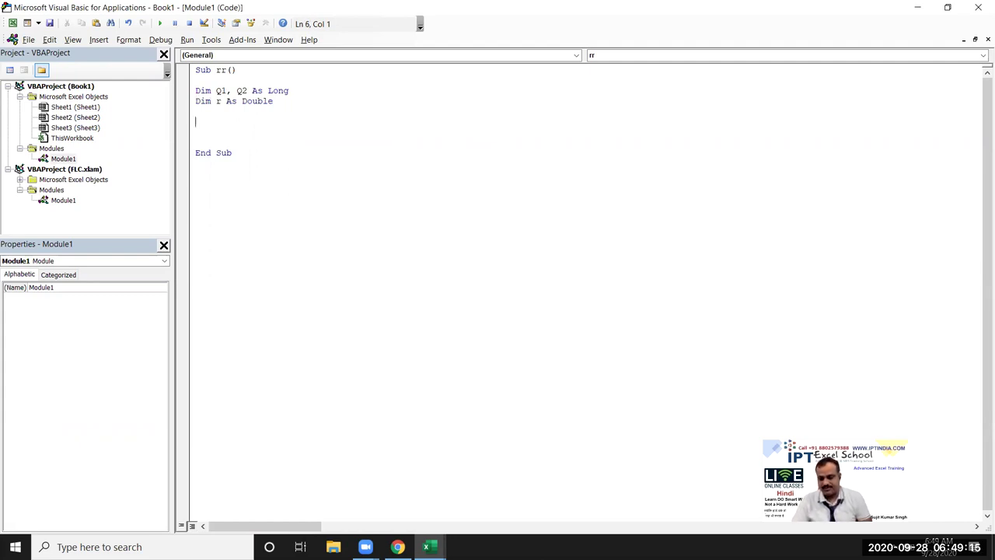
Write Range('d2').Value = Range('C1').Value - Range('B1').Value / Range('B1').Value in rr
key("alt+F11")
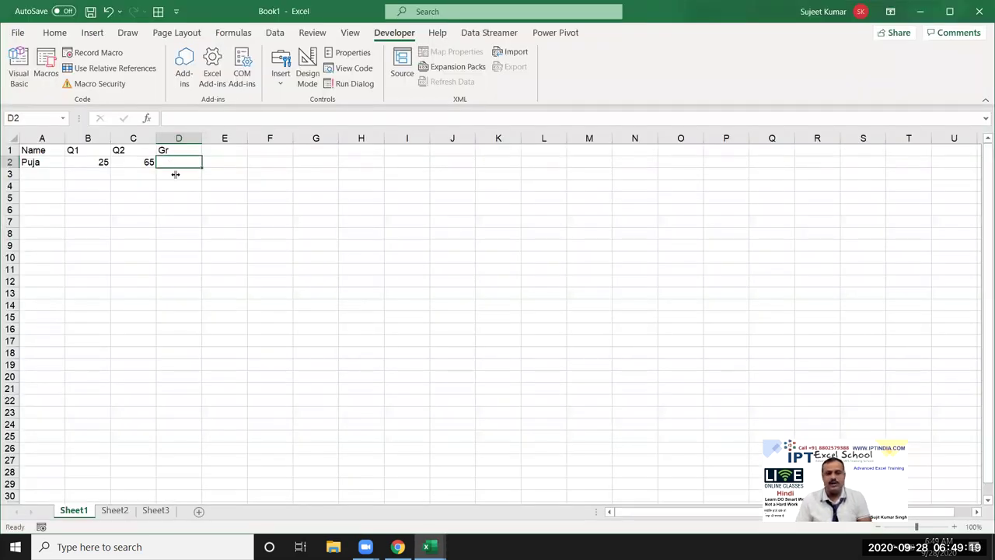
key("alt+F11")
type("ange(\"d3\"")
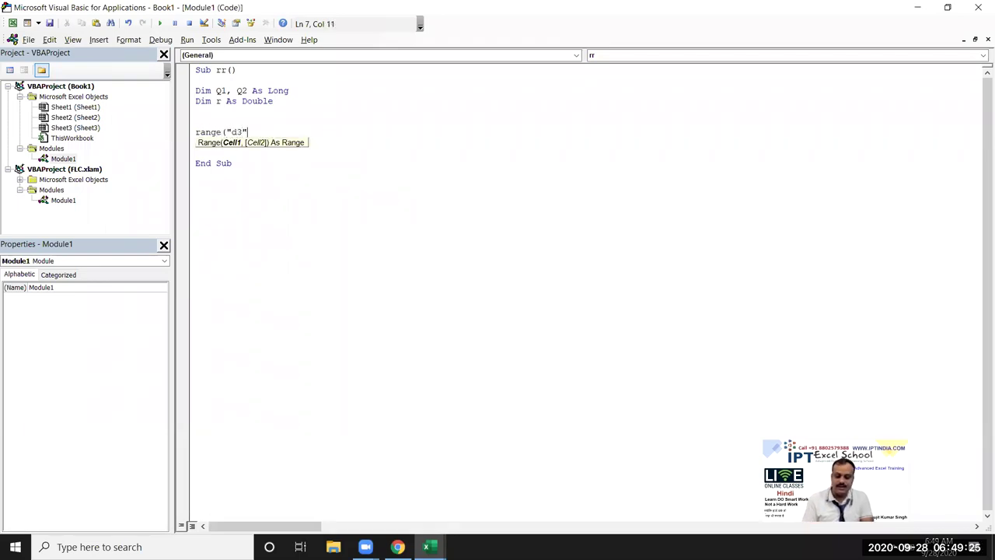
key("BackSpace")
key("BackSpace")
type("2\")")
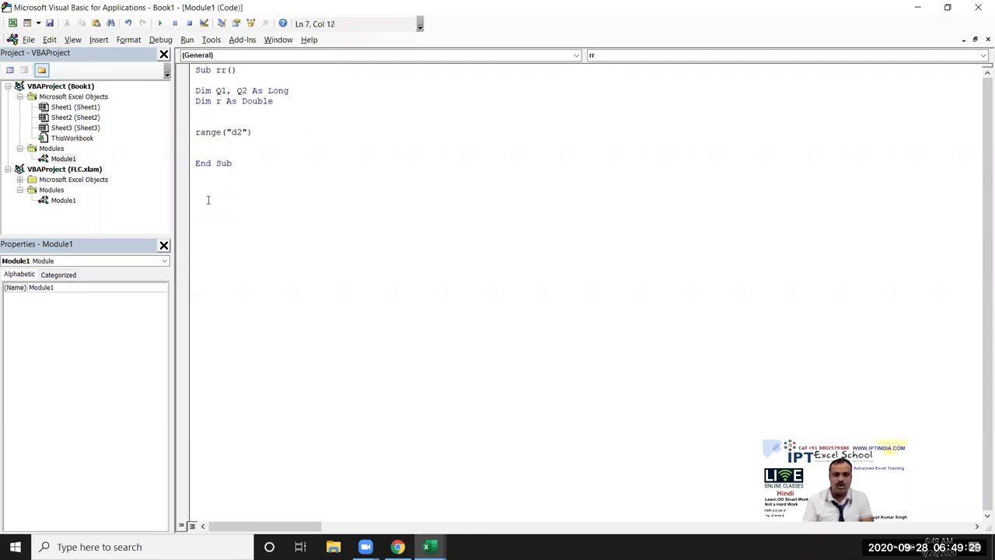
type(".v")
key("Tab")
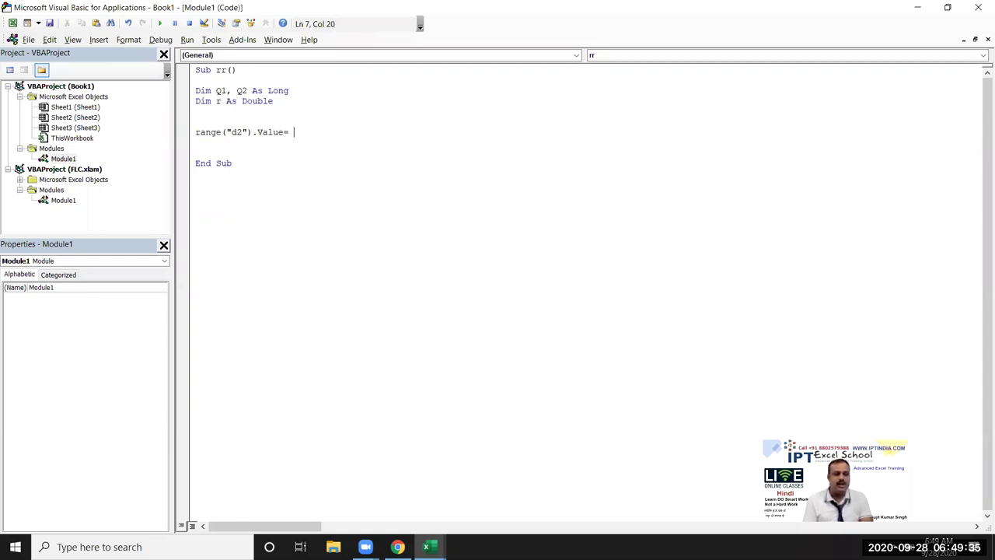
type("range(\"")
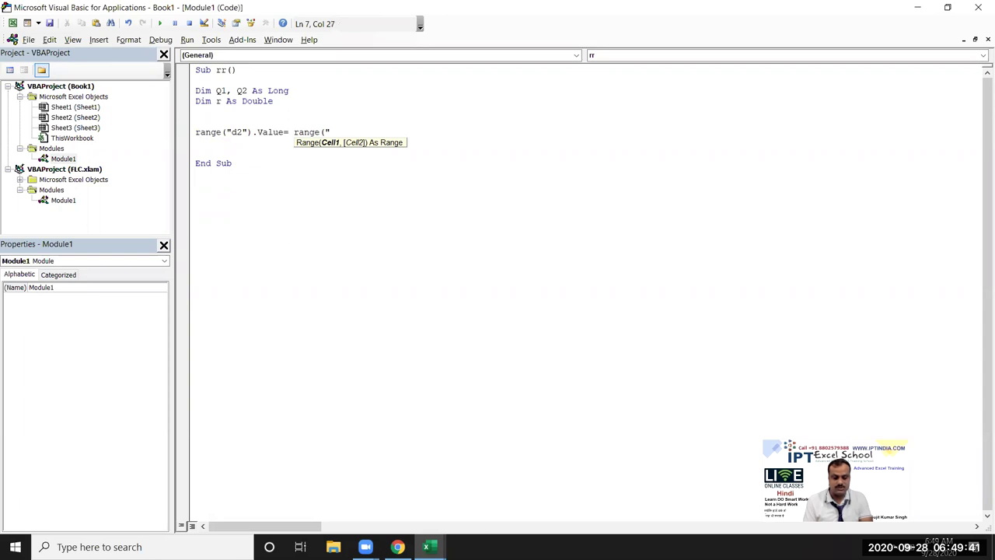
type("c")
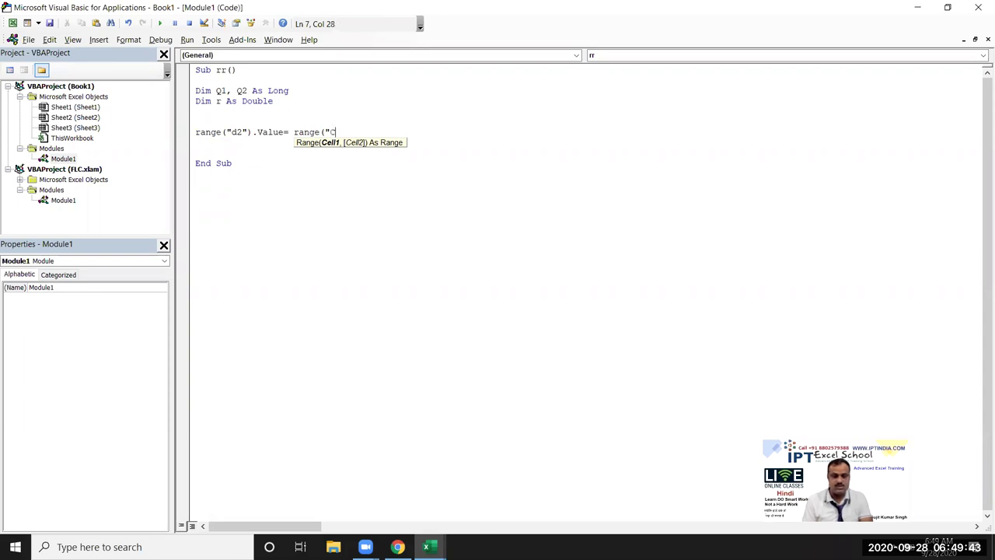
type("\"")
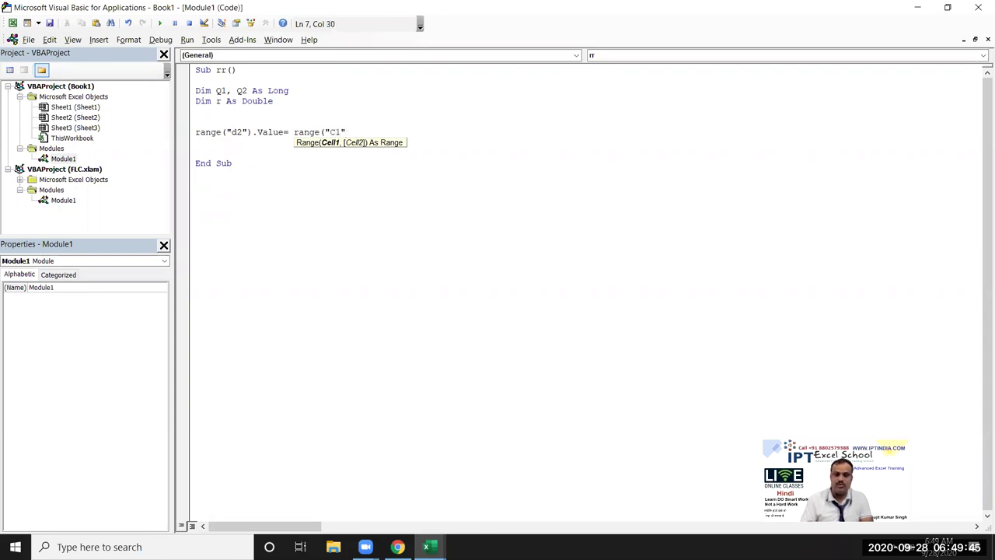
type(").v")
key("Down")
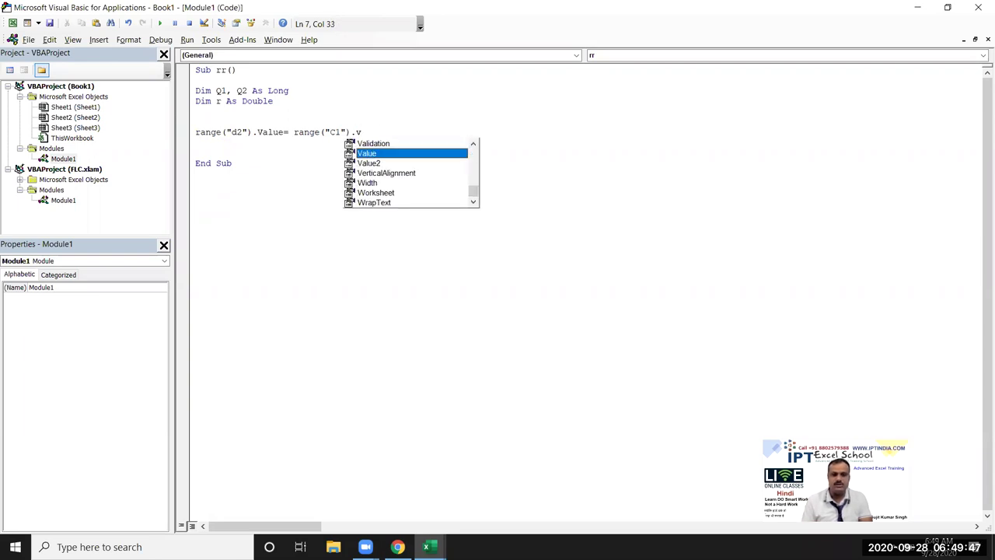
type("=")
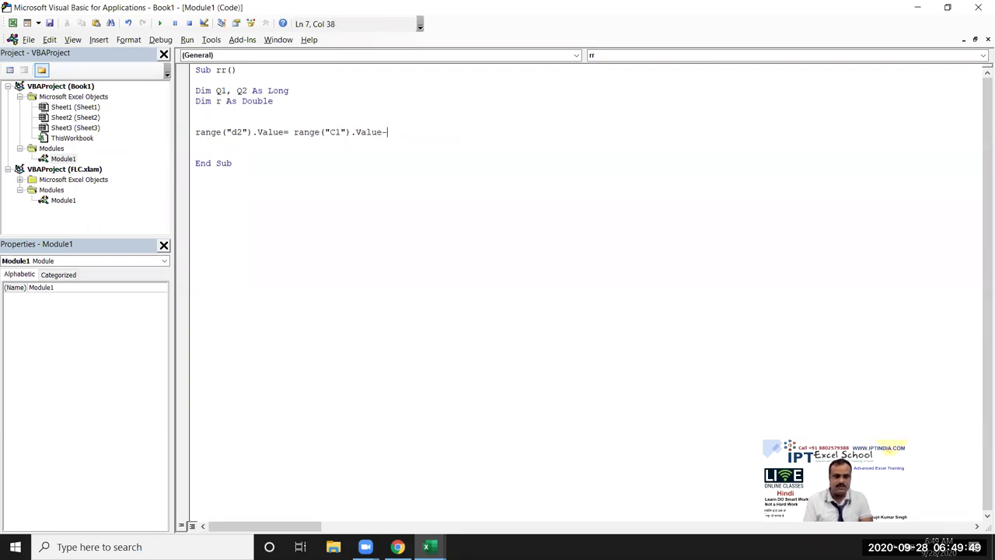
type("range(\"B")
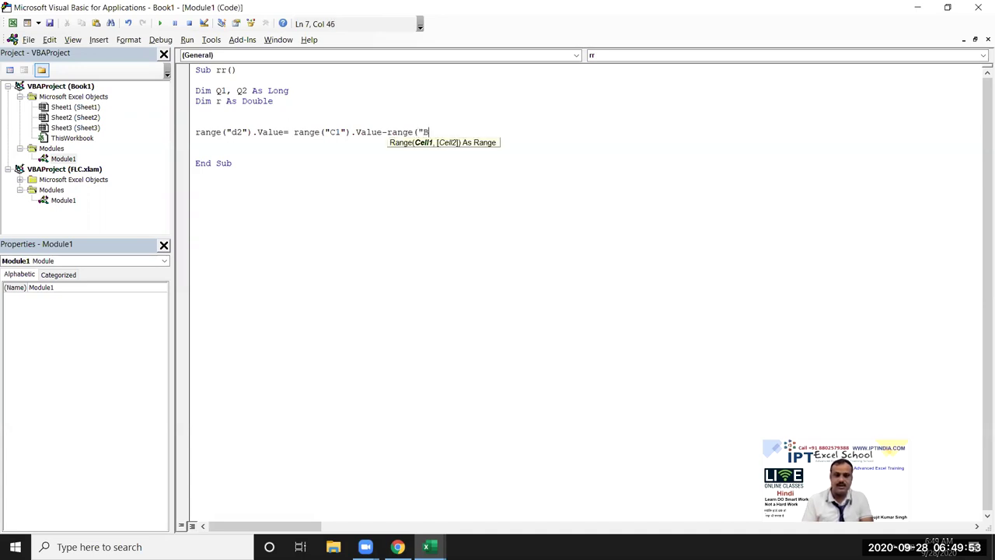
type("1\")")
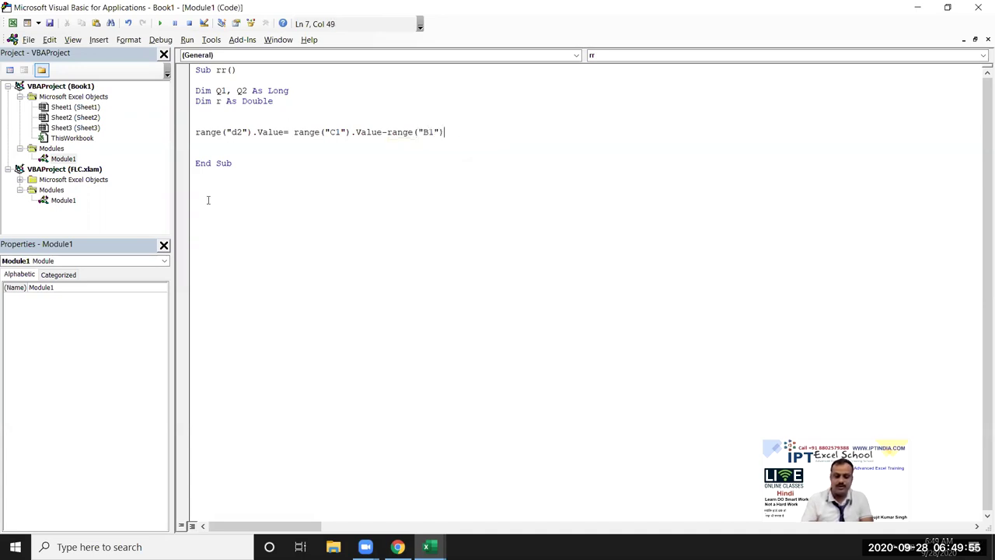
type(".v")
key("Tab")
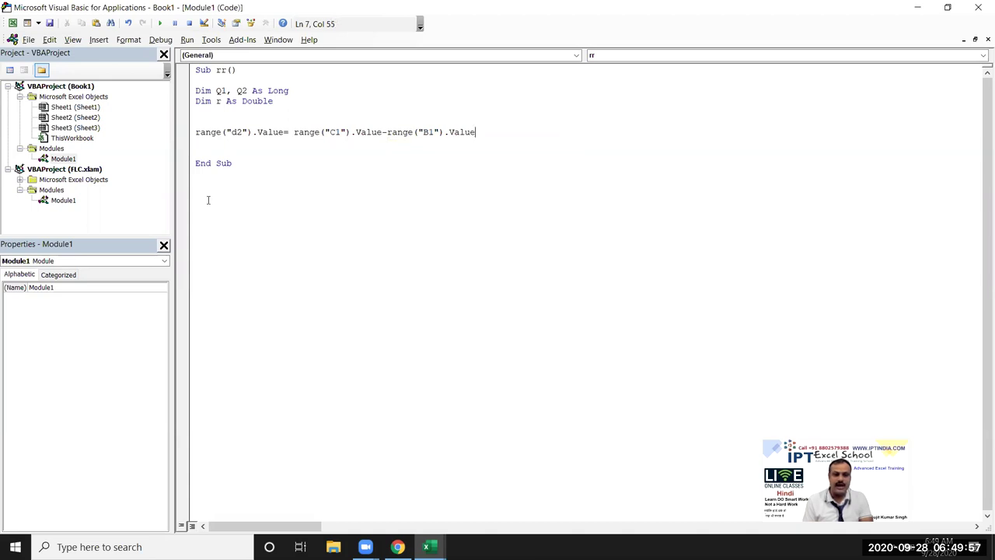
type(" /")
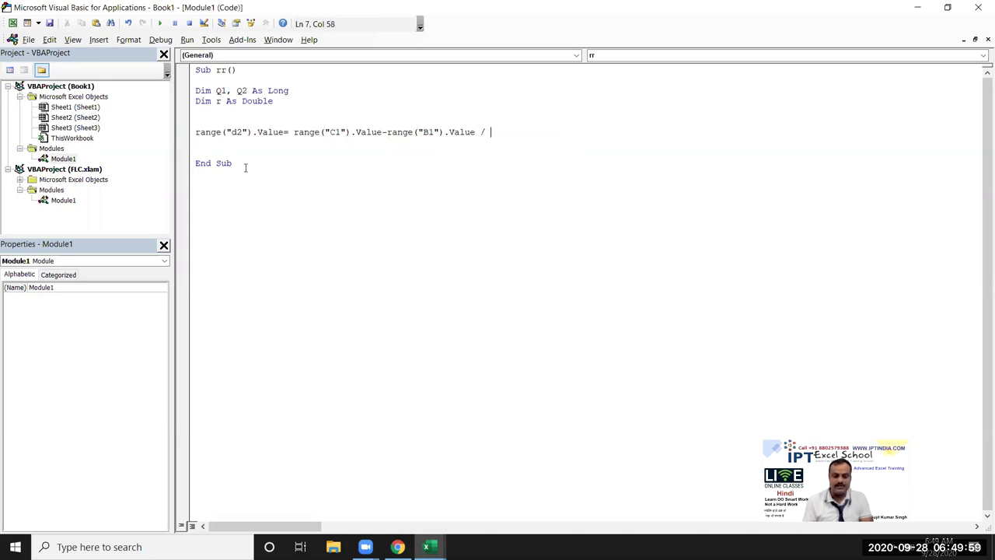
type(" range")
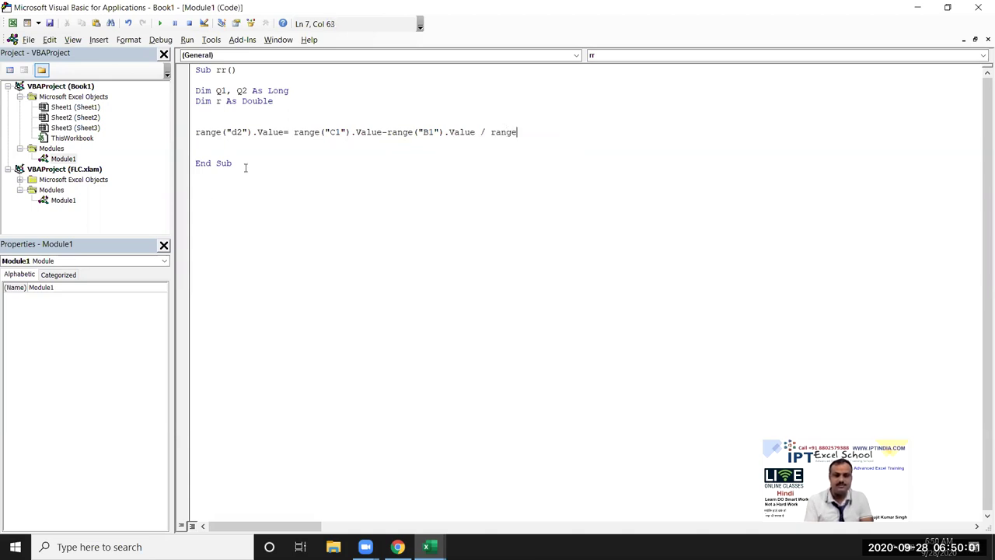
type("(\"B1\")")
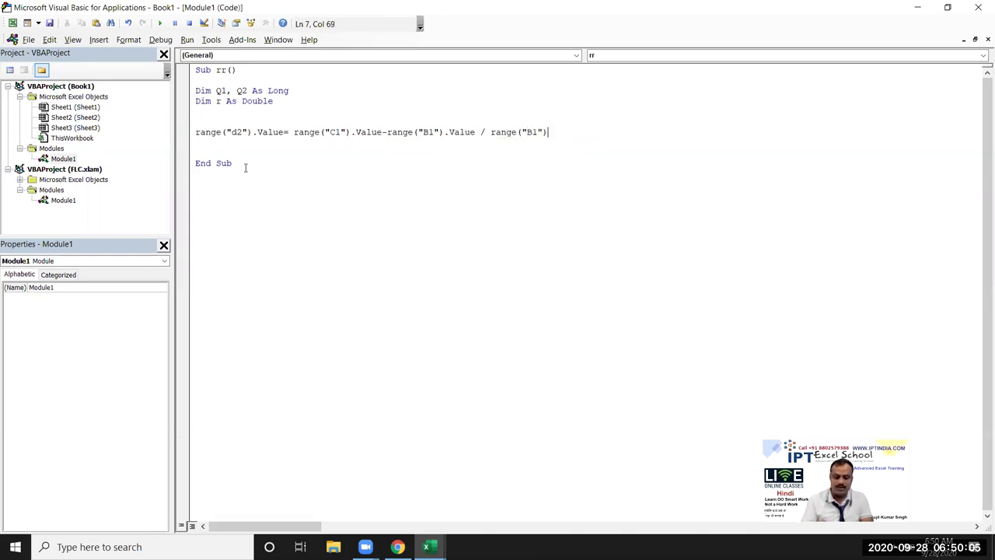
type(".Value")
key("Escape")
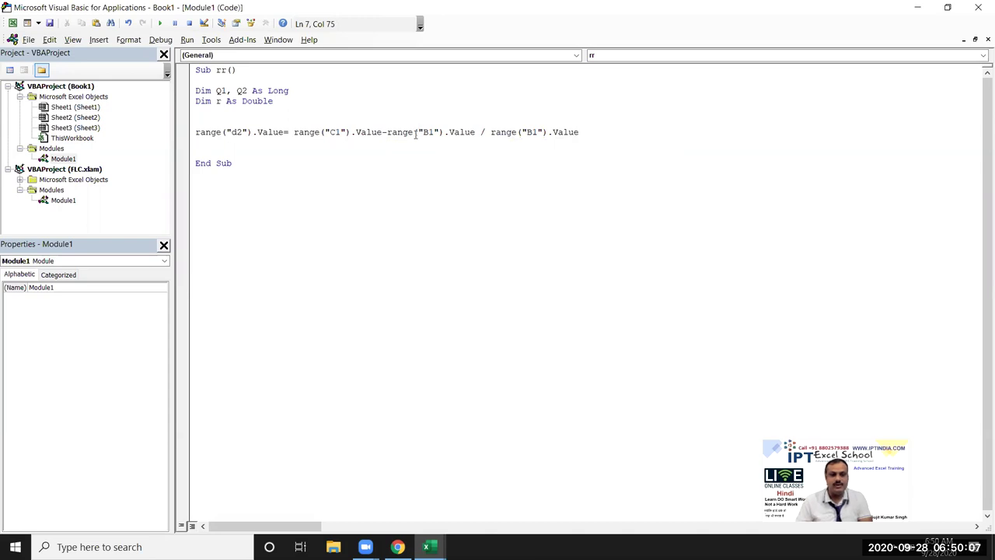
Wrap the C1 minus B1 subtraction in parentheses in the D2 formula
left_click(299, 133)
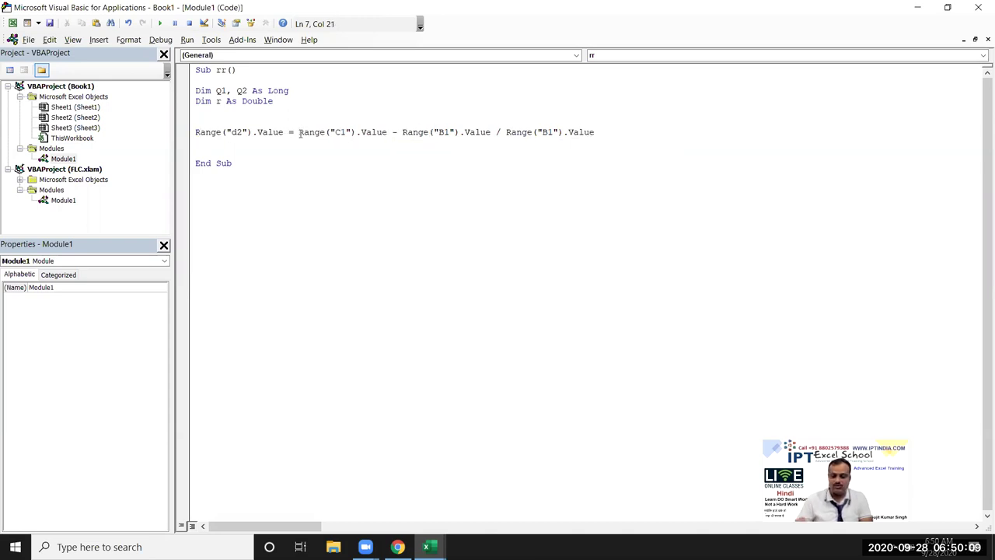
type("(")
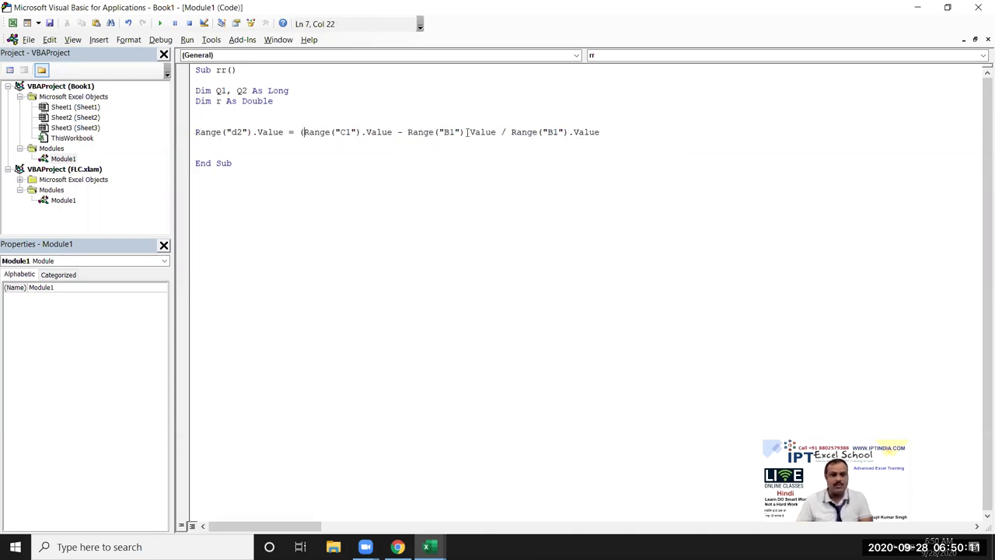
left_click(496, 134)
type(")")
left_click(424, 173)
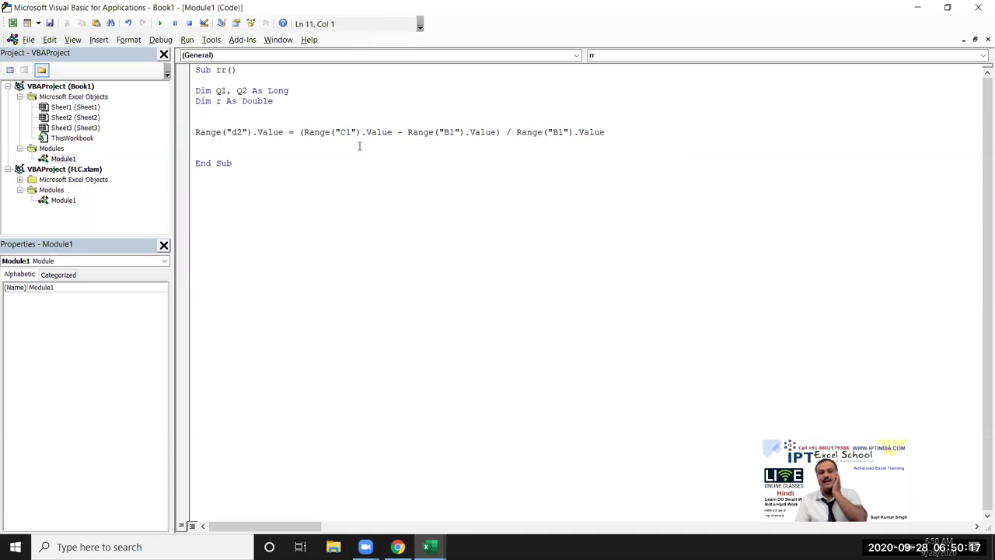
left_click(305, 133)
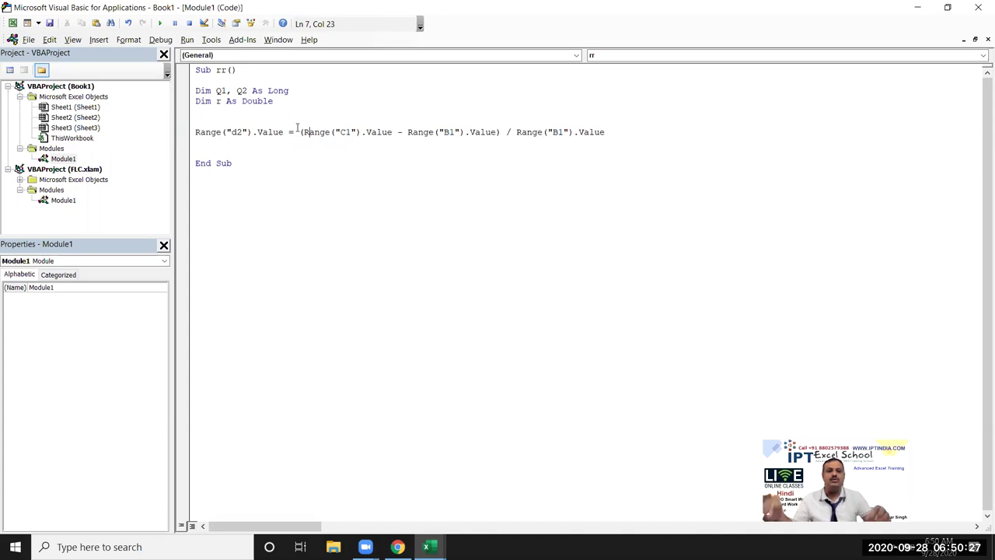
left_click(212, 113)
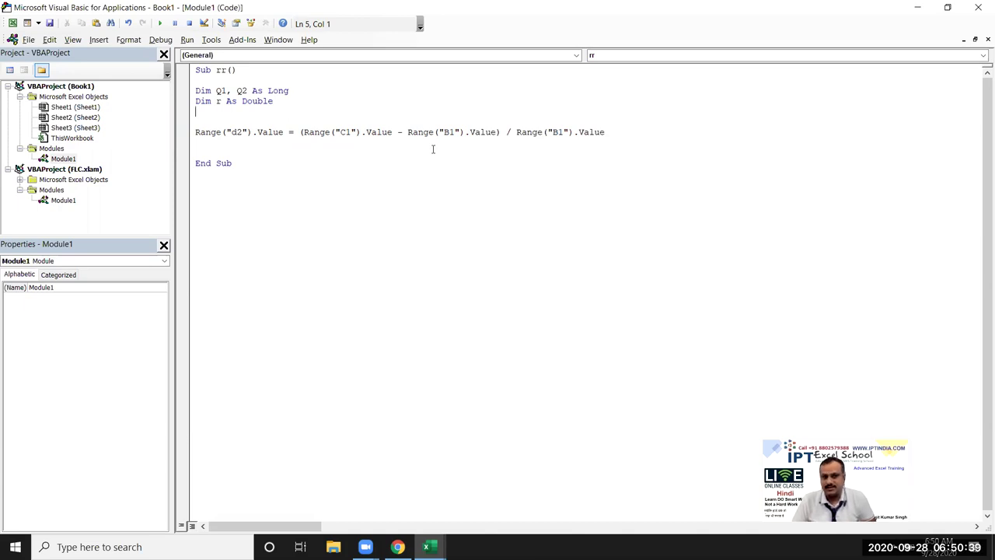
Add Q1 = Sheets('Sheet1').Range('B1').Value below the declarations
key("Return")
key("Return")
left_click(196, 121)
type("Q1")
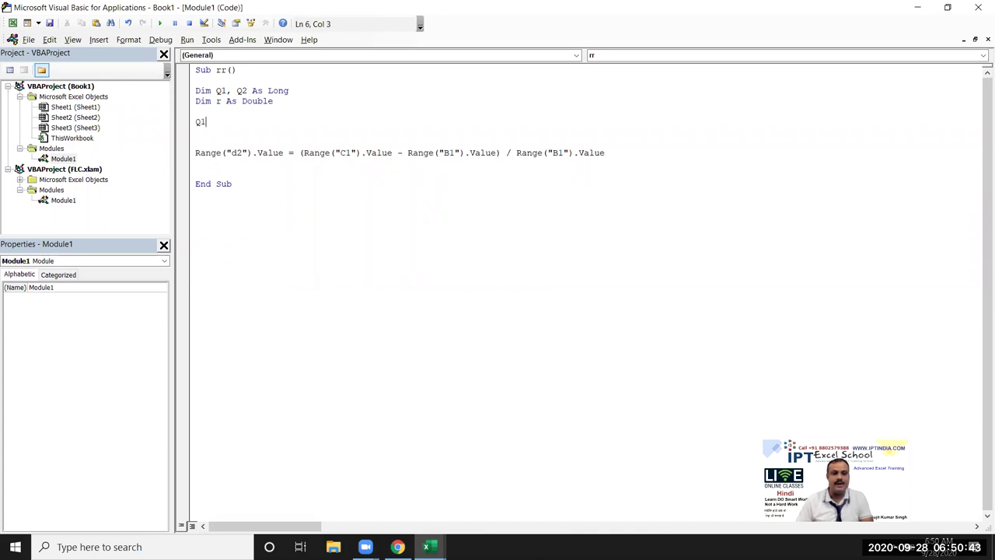
type("=range(")
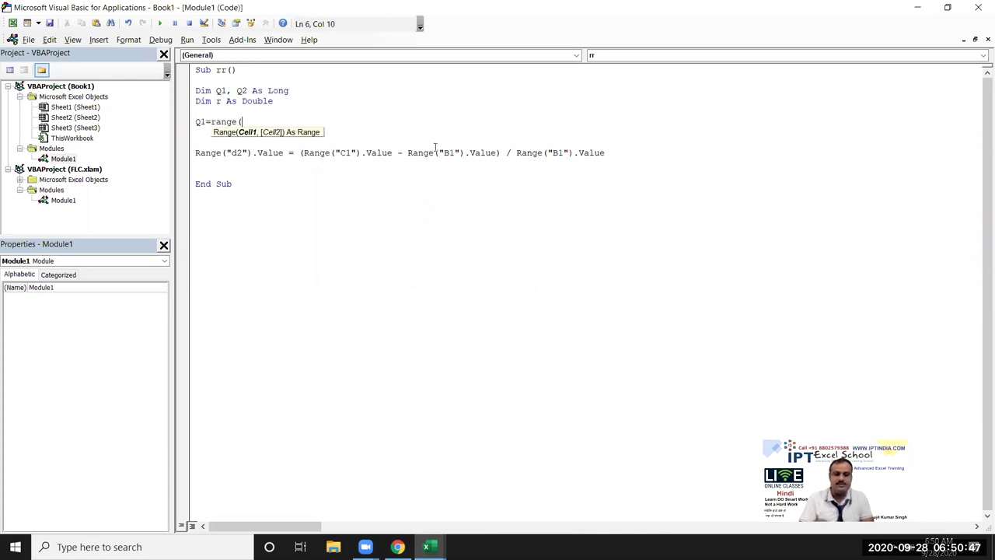
type("\"B")
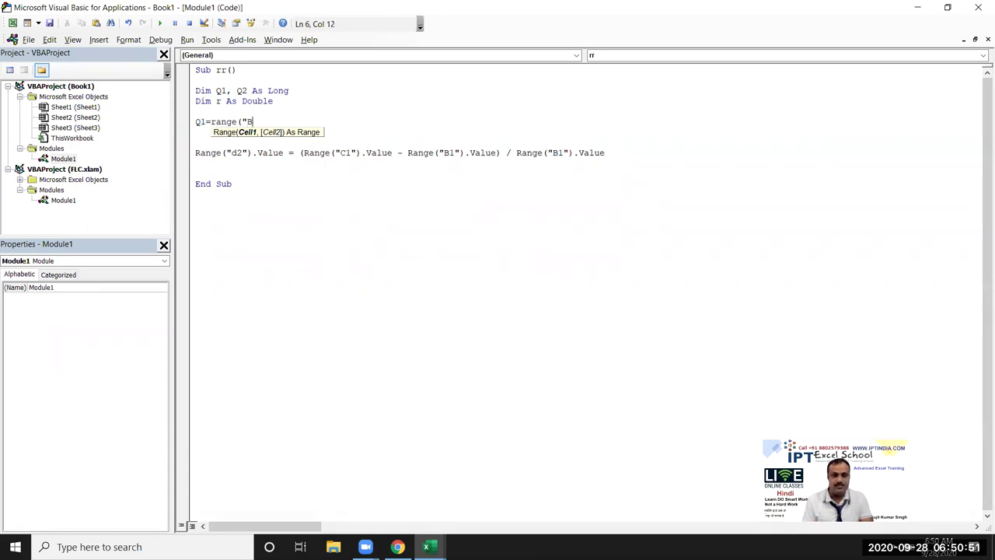
type("1\")")
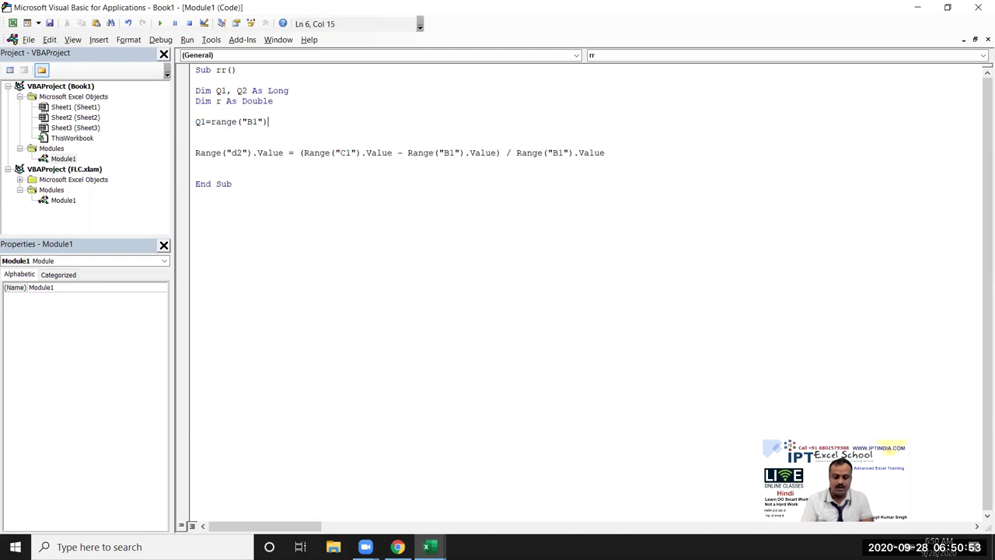
type(".v")
key("Down")
key("Return")
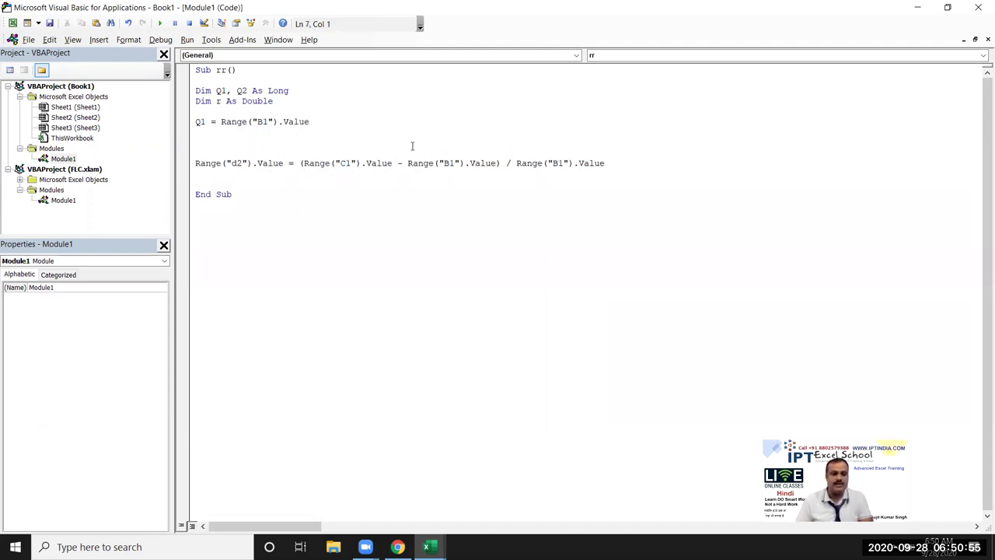
key("alt+F11")
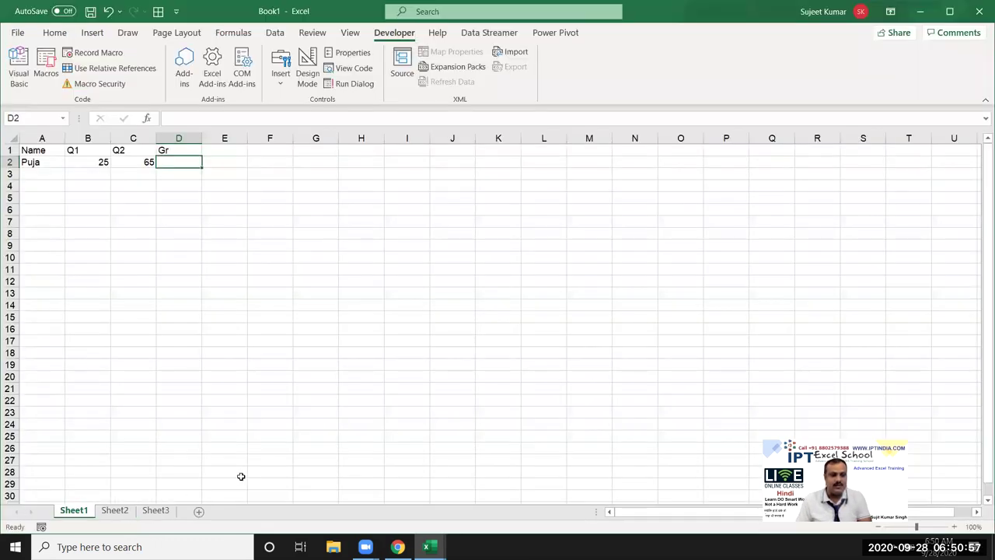
key("alt+F11")
left_click(216, 121)
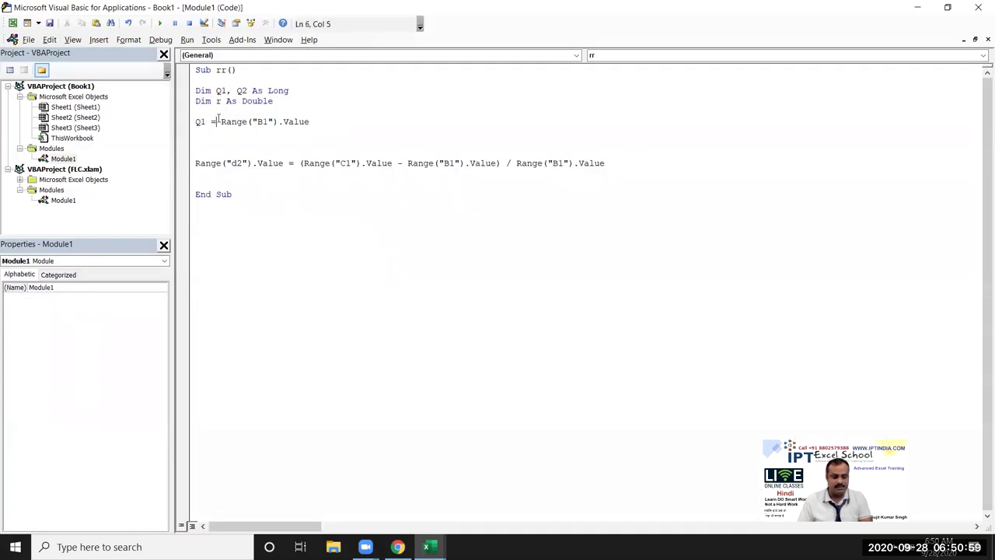
type("sheets")
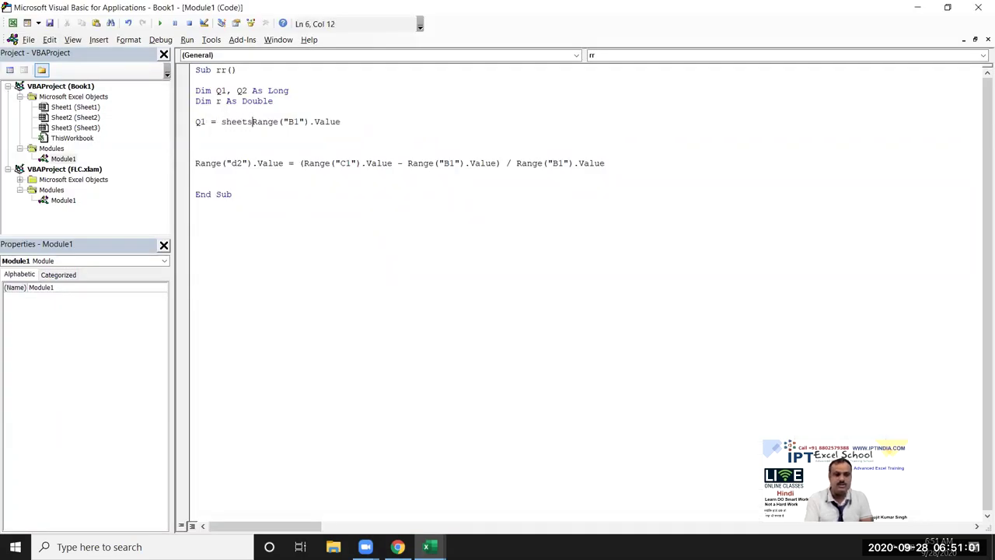
type("(\"Sheet1\").")
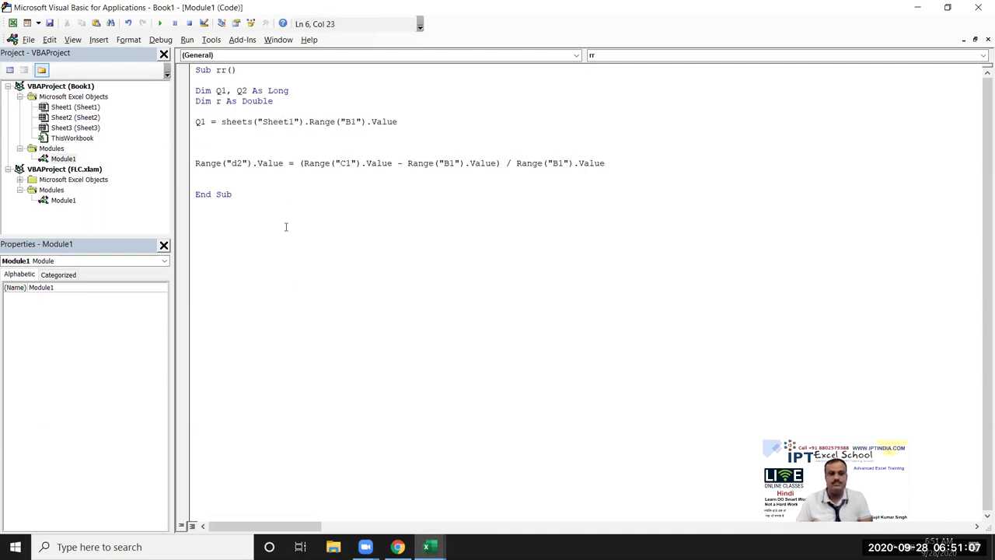
Duplicate the Q1 line as Q2 reading Range('C1'), leaving a blank line above the D2 formula
left_click(197, 134)
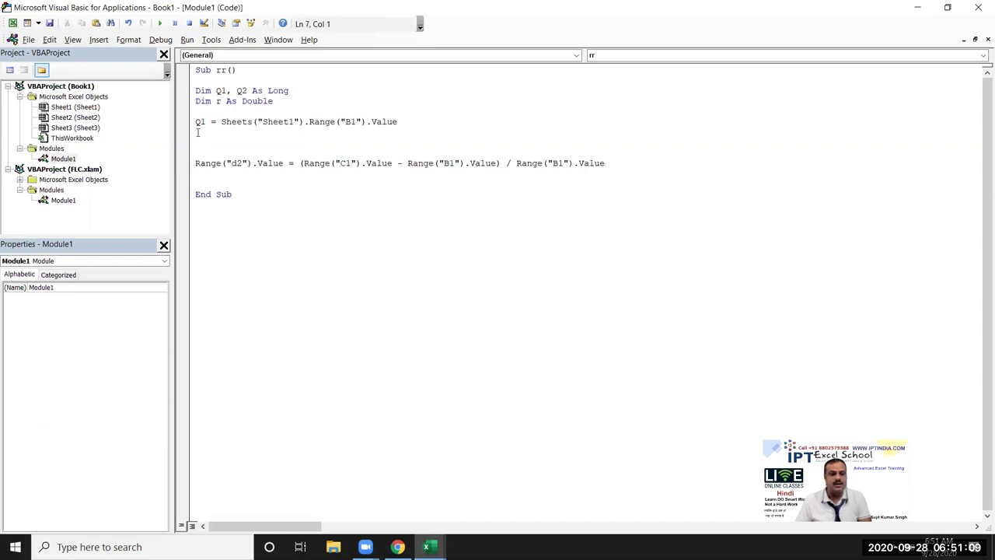
key("shift+Up")
key("ctrl+c")
left_click(196, 133)
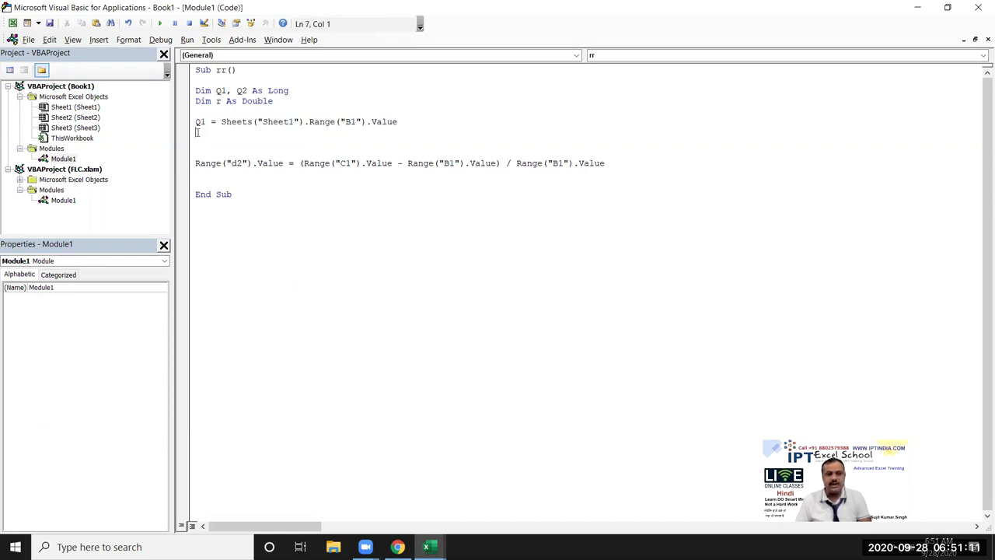
key("ctrl+v")
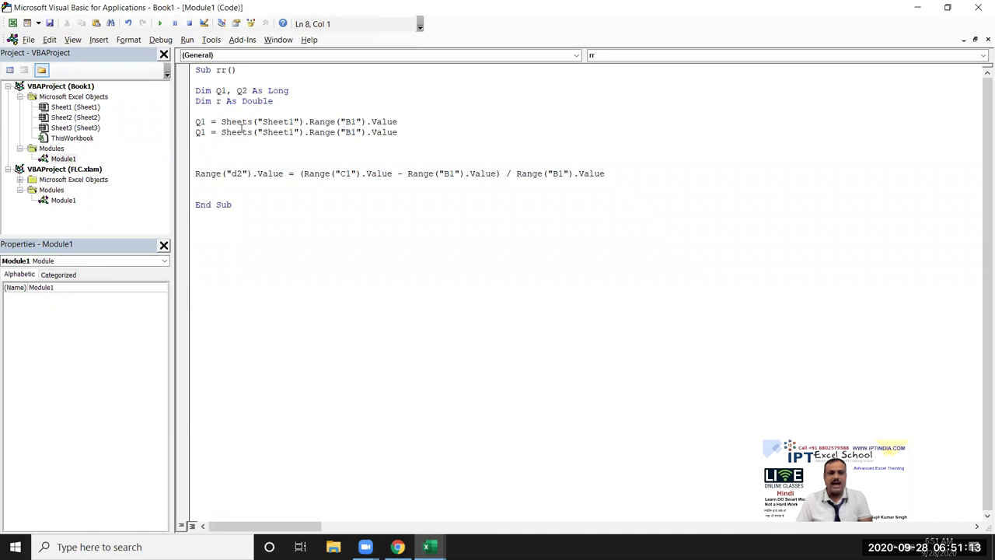
left_click(206, 133)
key("BackSpace")
type("2")
left_click(351, 132)
key("BackSpace")
type("C")
left_click_drag(196, 173, 274, 173)
left_click(221, 153)
key("Return")
Add the line r = (Q2 - Q1) / Q1 to rr
type("d")
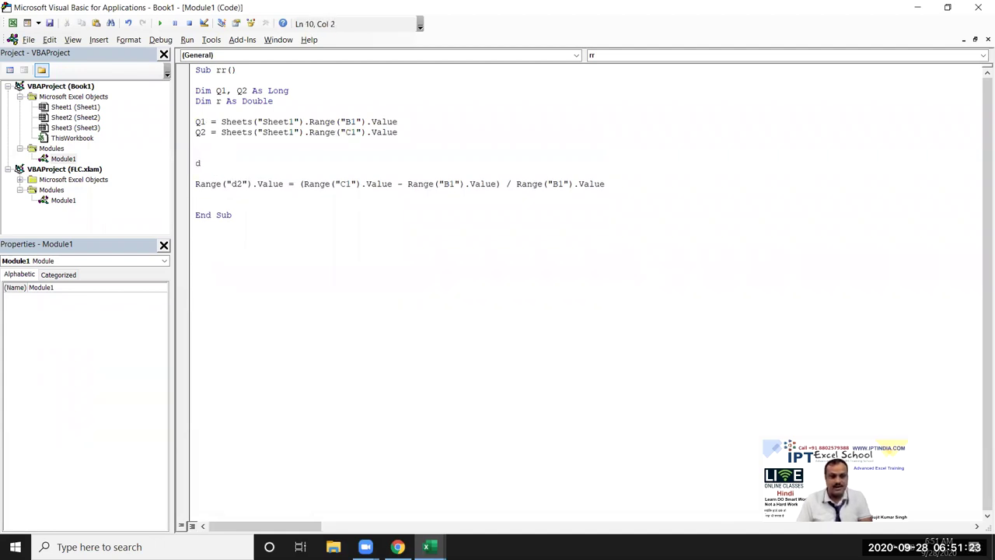
key("BackSpace")
type("r=(Q2-Q1)/")
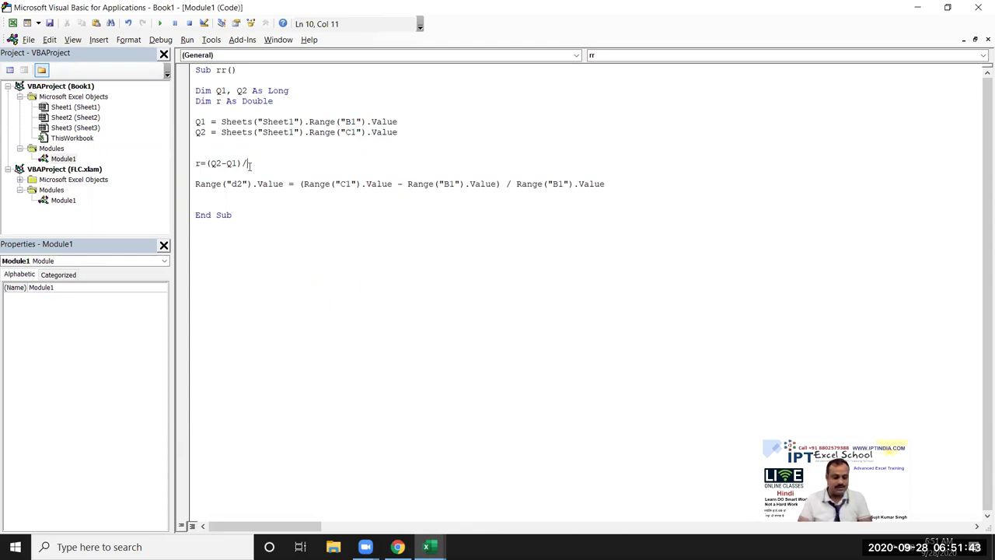
type("Q1")
left_click(271, 236)
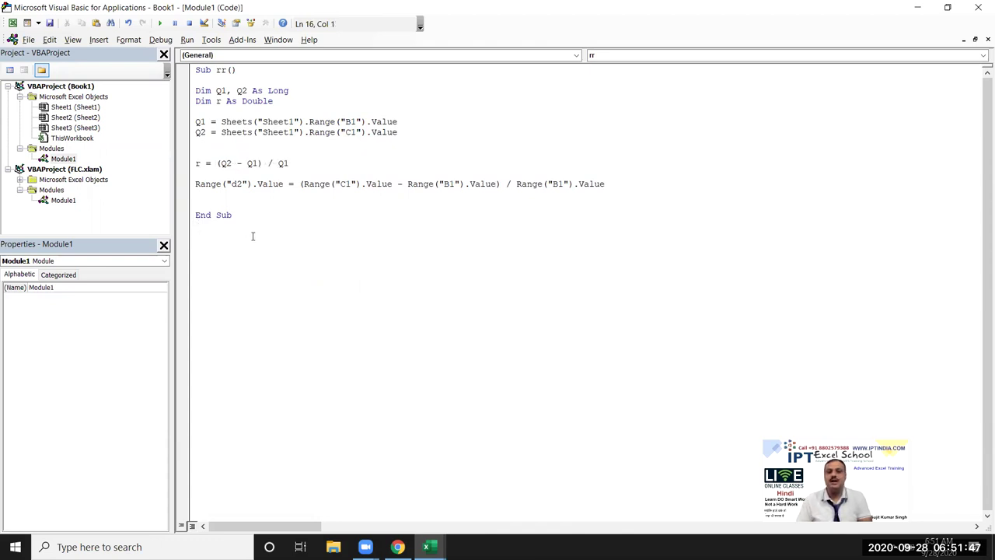
Write r into D2 with Range('d2').Value = r below the r formula
left_click(308, 169)
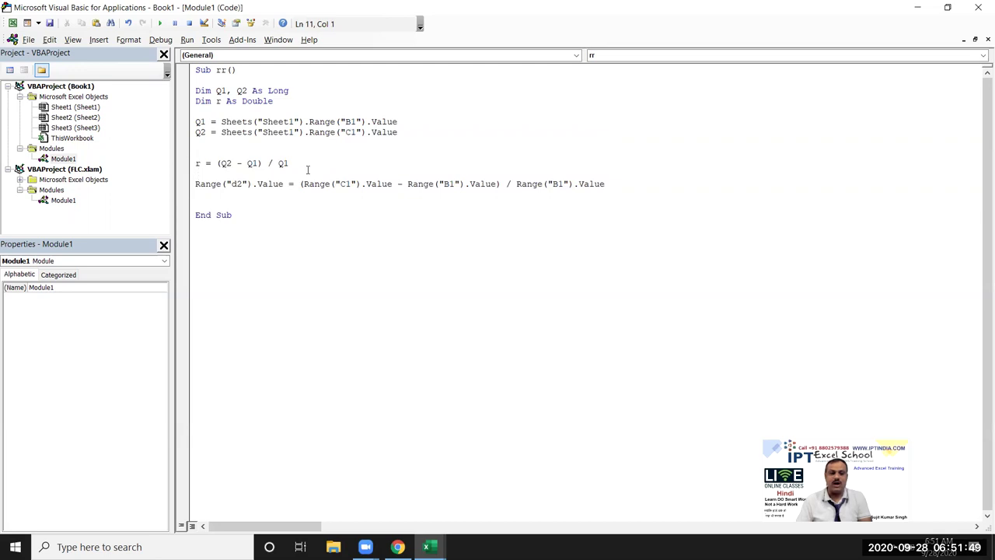
key("Return")
left_click_drag(283, 195, 197, 186)
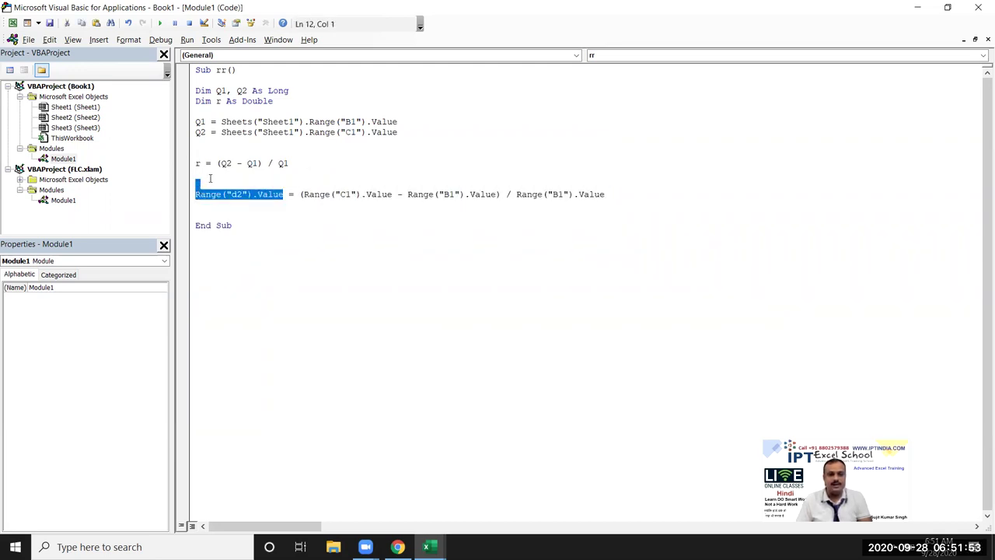
left_click(210, 178)
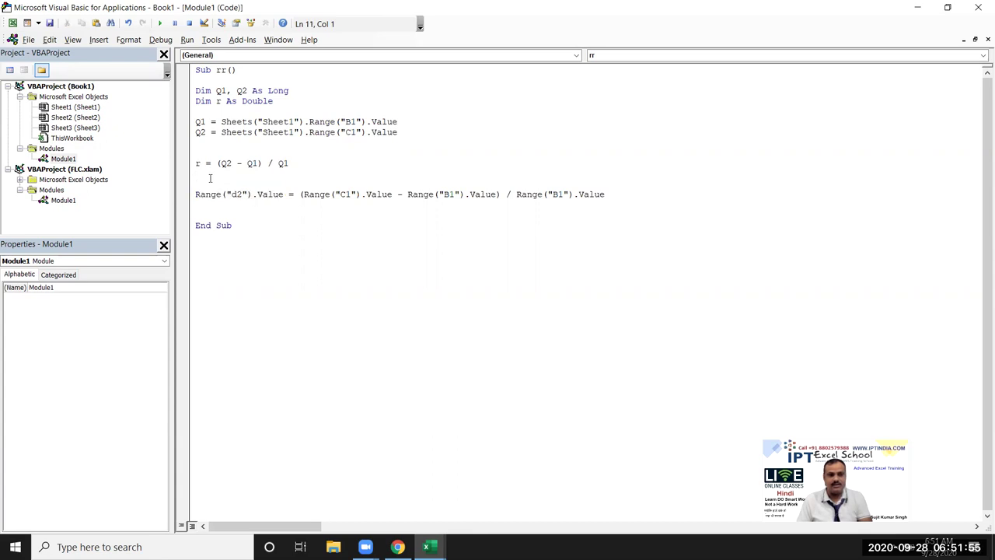
key("Return")
type("Range(\"d2\").Value")
type("= r")
left_click(268, 219)
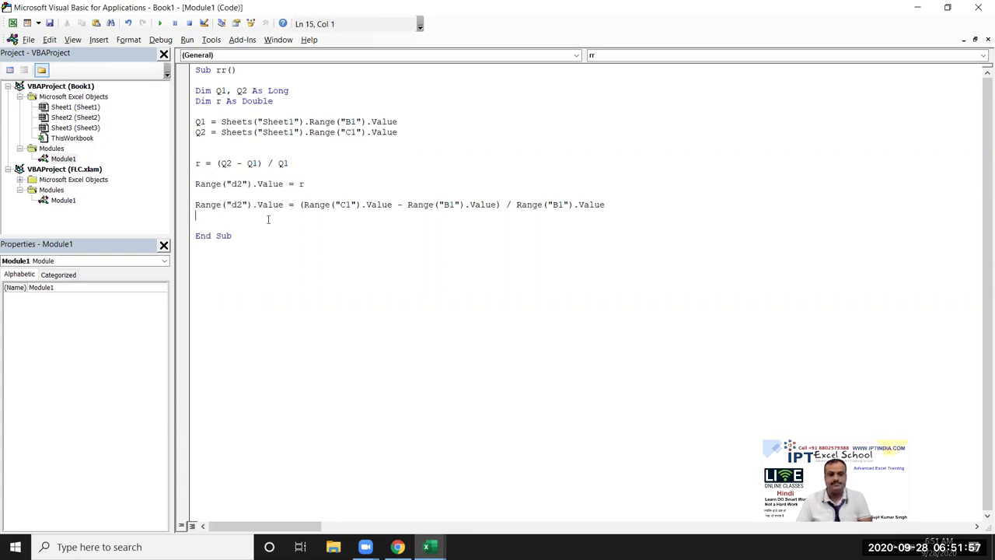
key("Up")
Comment out the old D2 formula and run rr, which stops on a Type mismatch error
type("'")
left_click(257, 222)
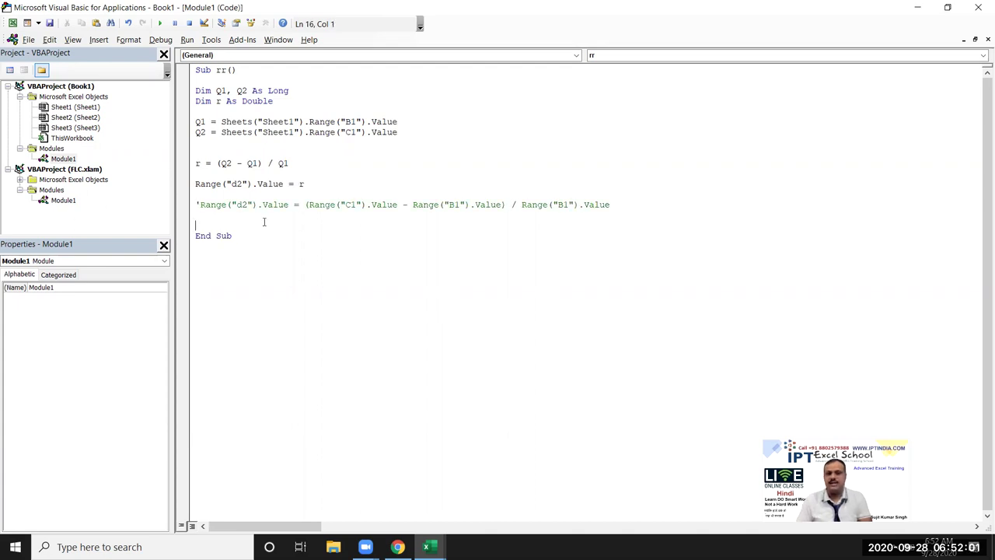
left_click(230, 163)
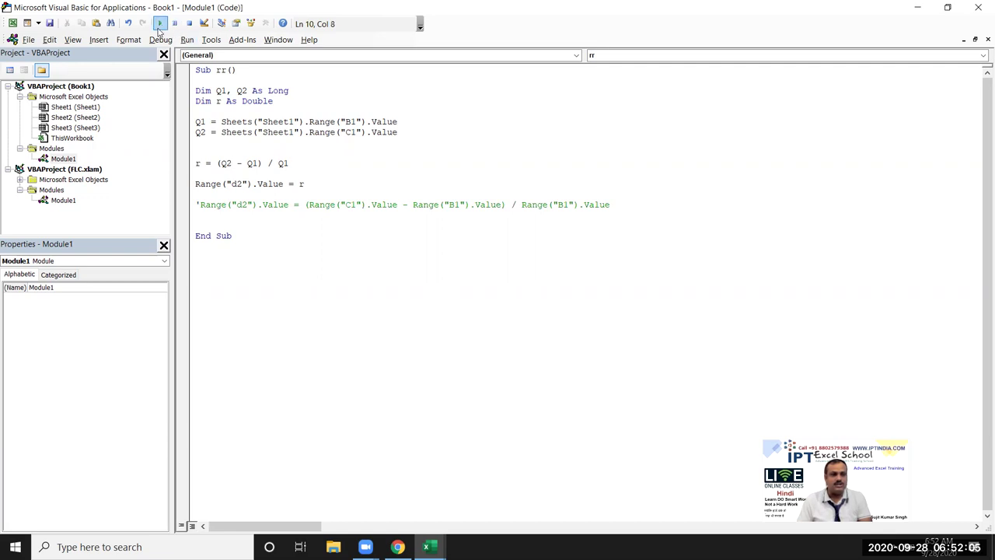
left_click(159, 23)
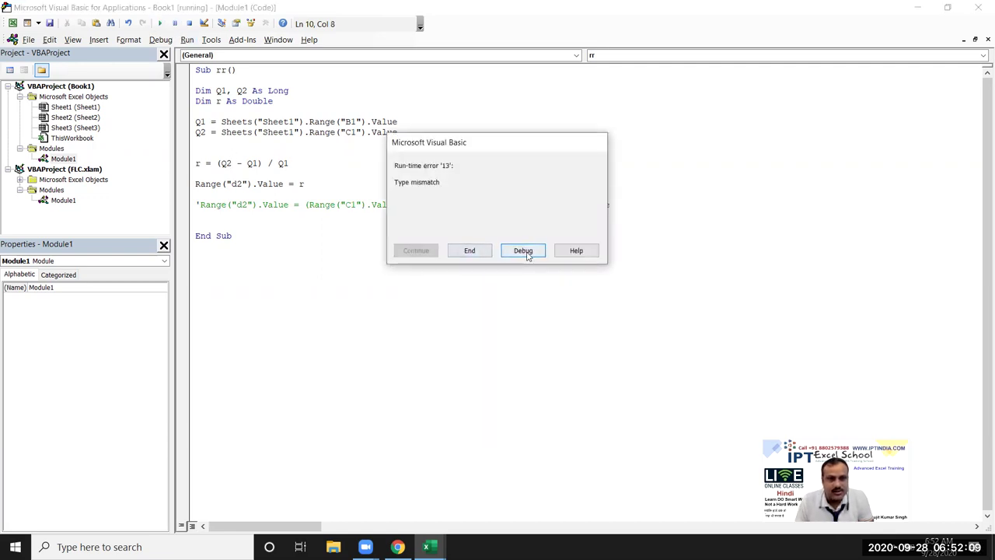
left_click(523, 250)
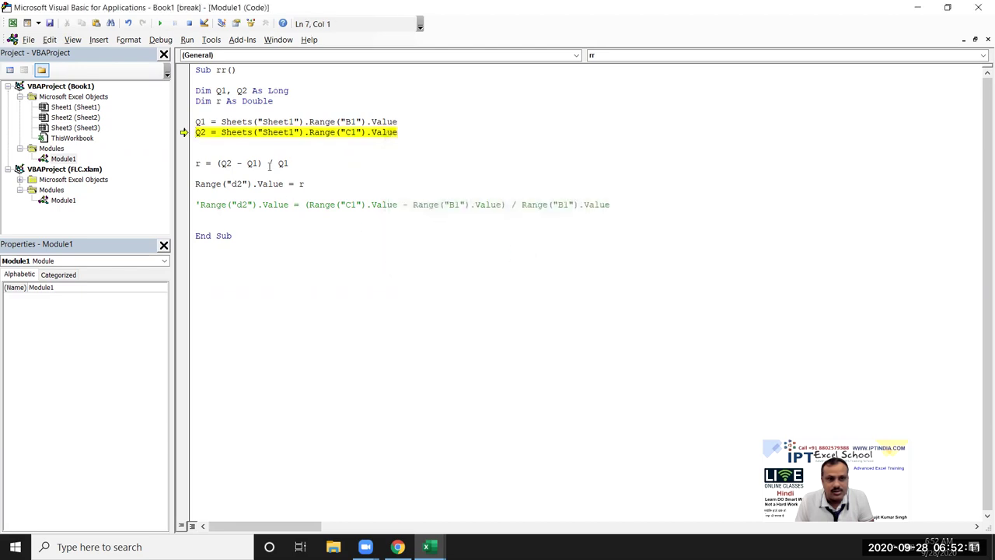
Change Q1's reference to B2 and Q2's to C2, then reset the paused macro
left_click(351, 132)
left_click(351, 121)
key("Delete")
type("2")
left_click(356, 132)
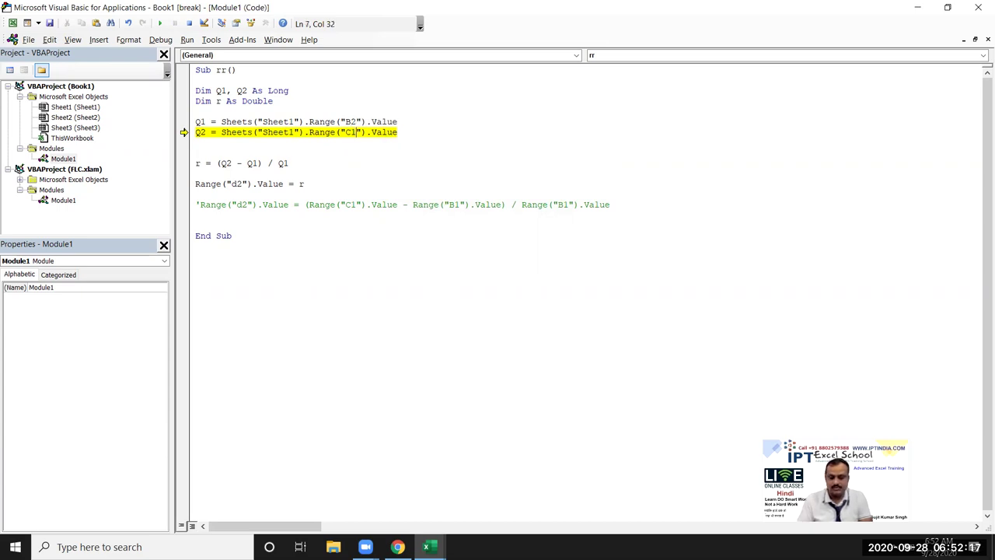
key("BackSpace")
type("2")
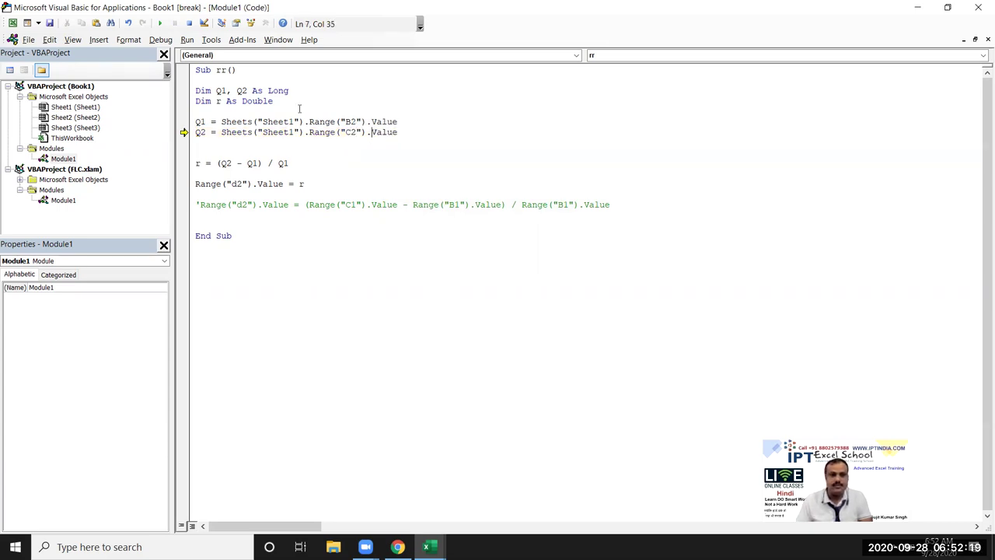
key("Down")
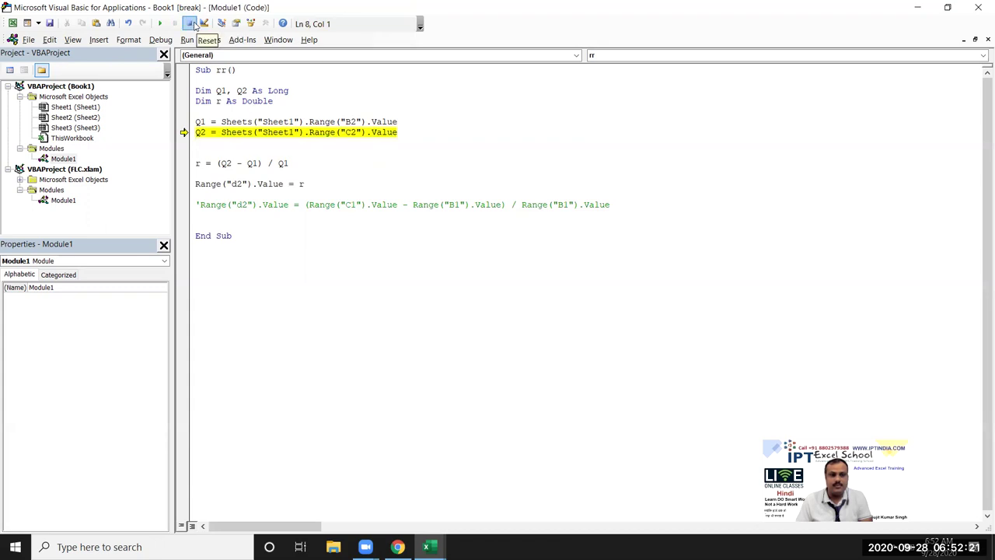
left_click(193, 25)
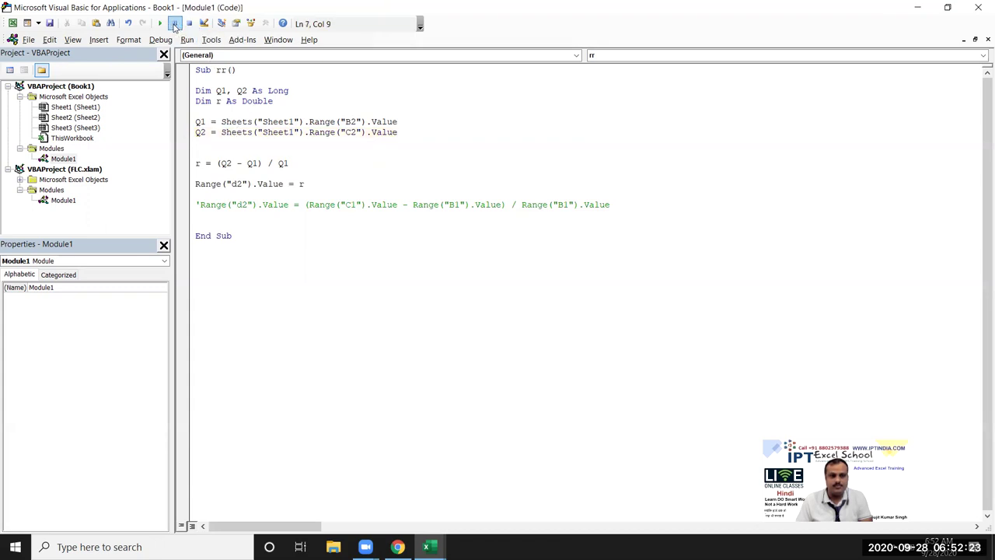
key("alt+F11")
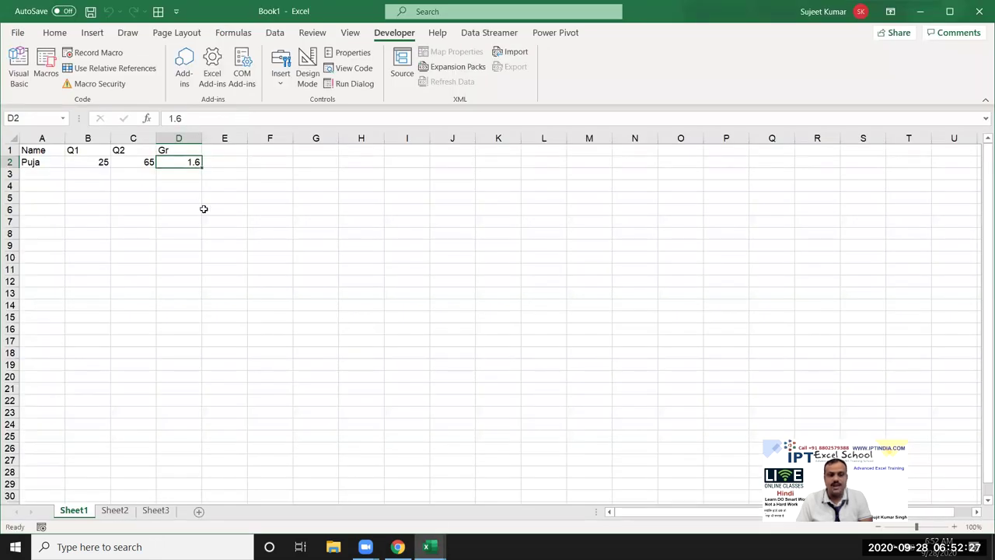
left_click(182, 176)
left_click(179, 163)
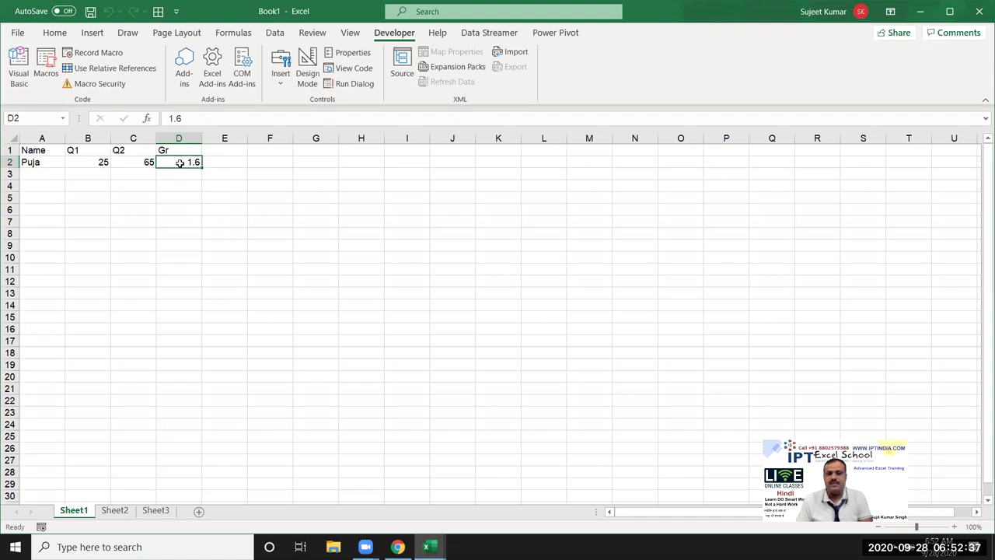
key("alt+F11")
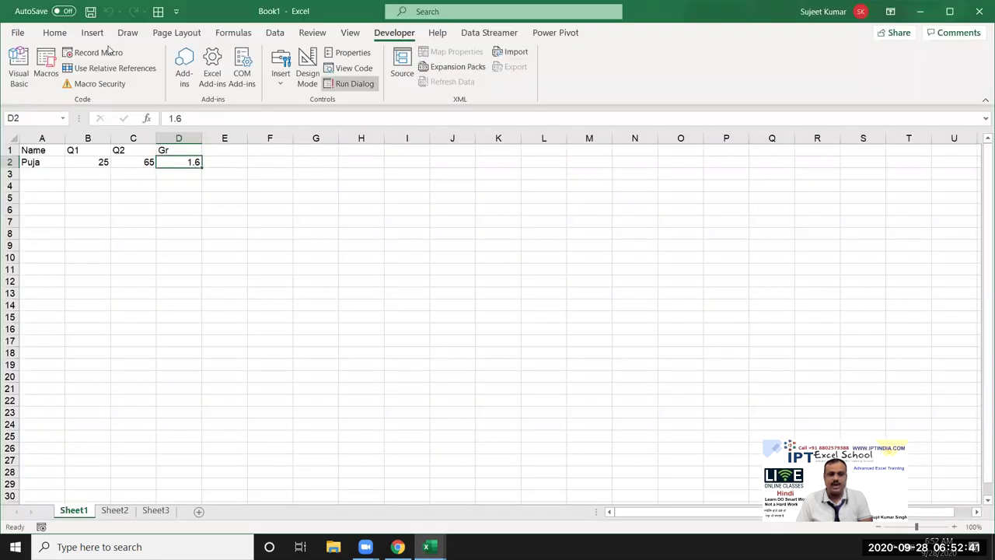
left_click(54, 33)
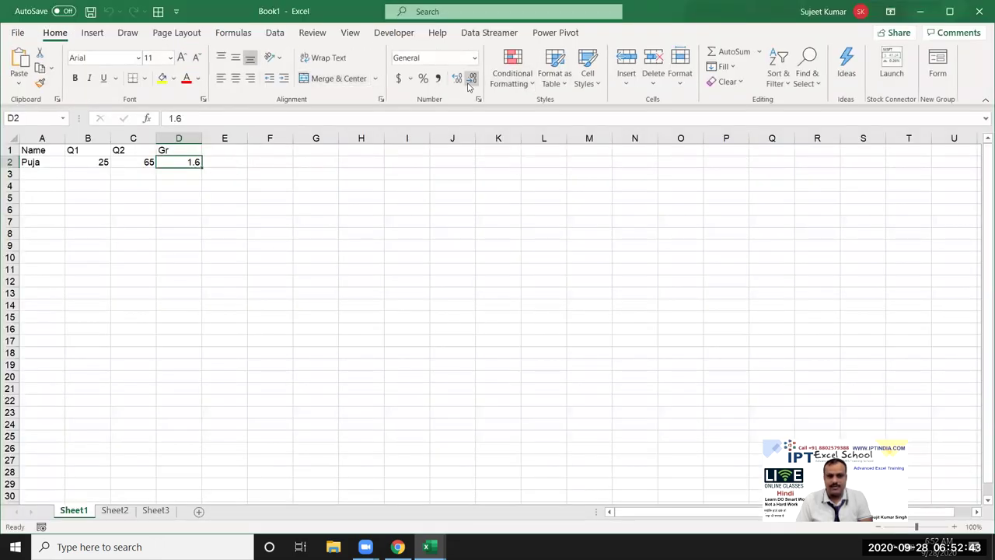
key("alt+F11")
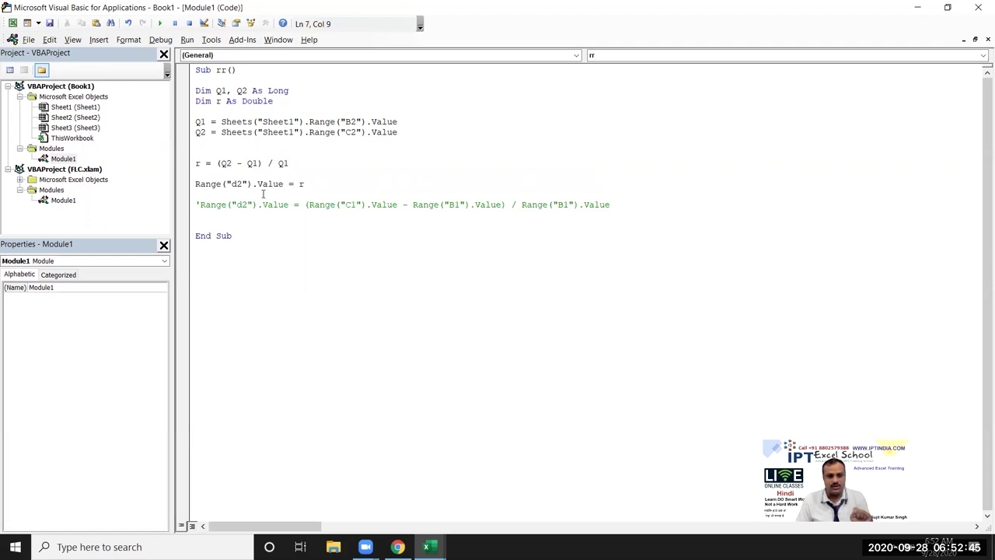
Change the D2 line to Format(r, '0.0%'), fixing the quote after the compile error, then return to Excel
left_click(300, 185)
type("rr")
key("BackSpace")
type("ormat(r")
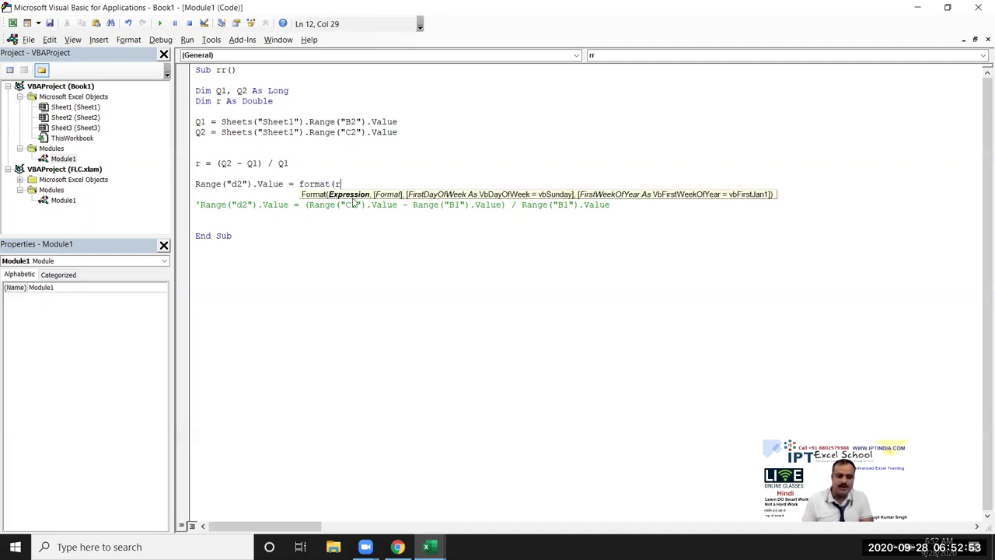
type(",\"0.0%")
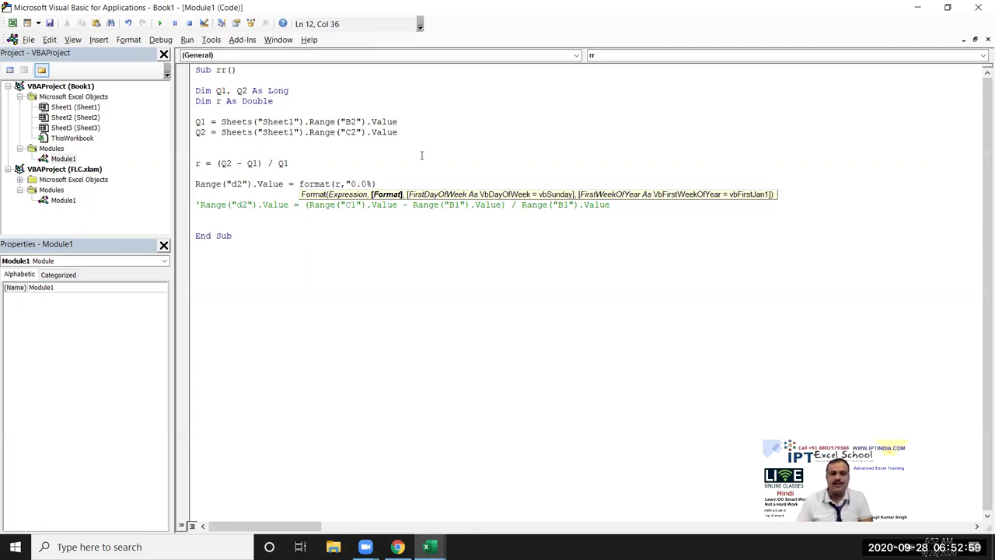
left_click(317, 250)
key("Return")
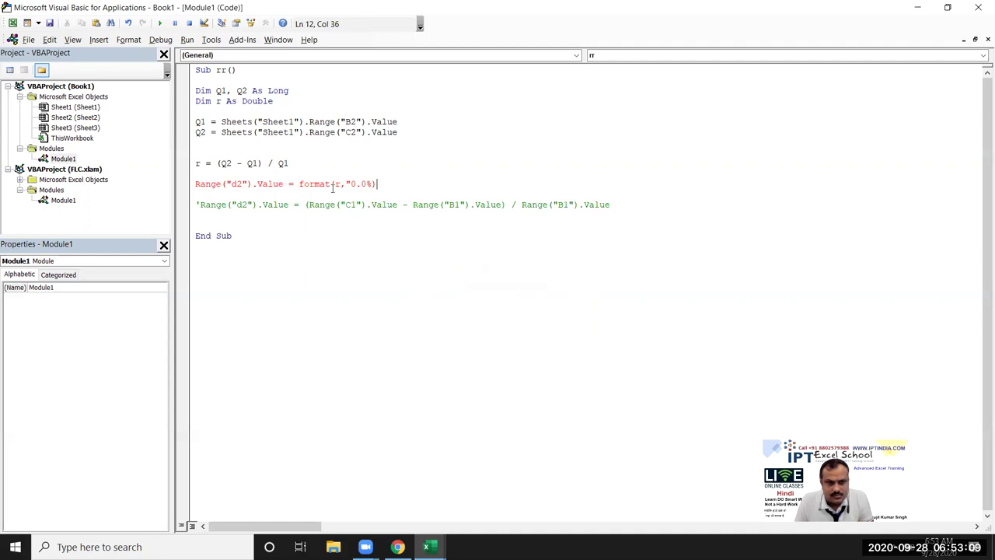
key("shift+Left")
type("%")
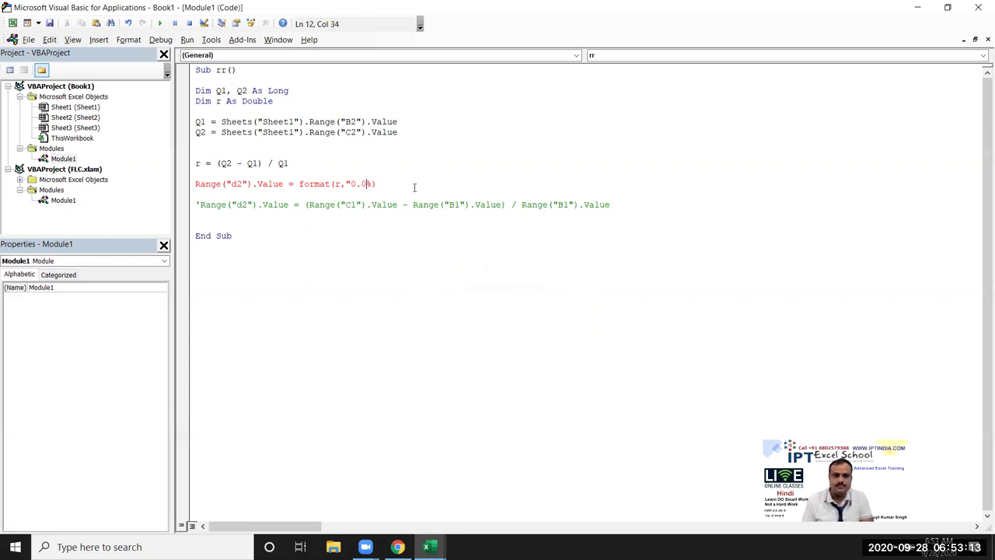
type("\"")
key("Return")
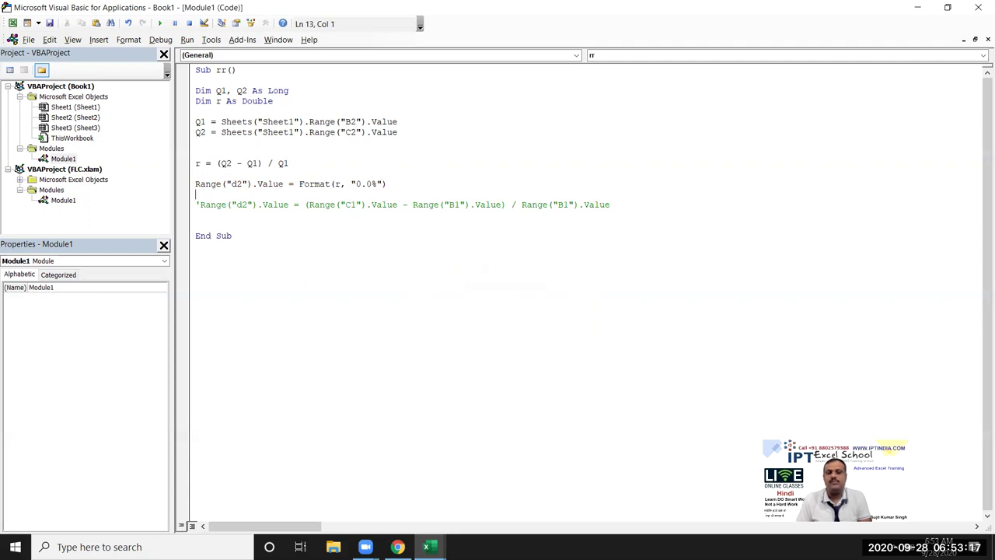
key("alt+F11")
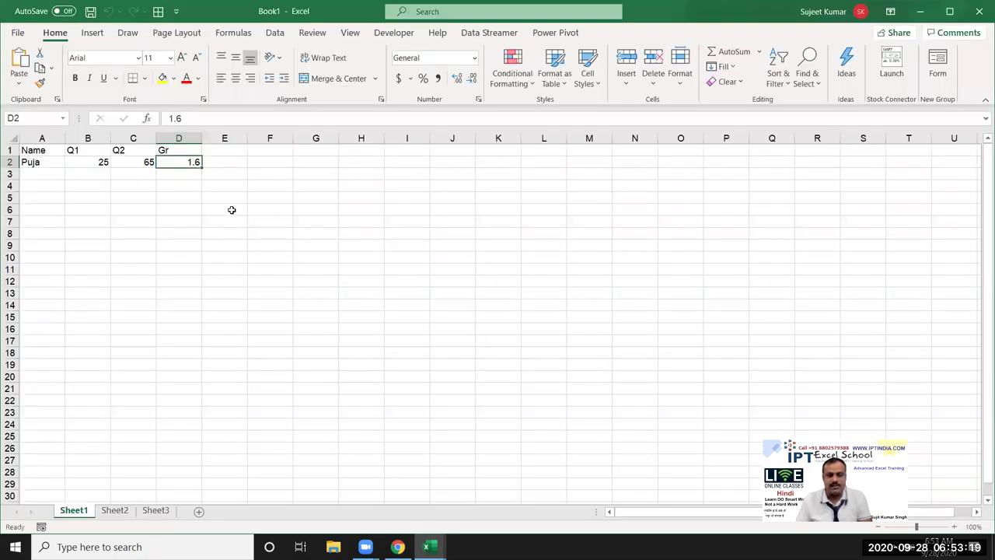
On Sheet2, enter the labels P, R and T in cells A1:A3
left_click(114, 511)
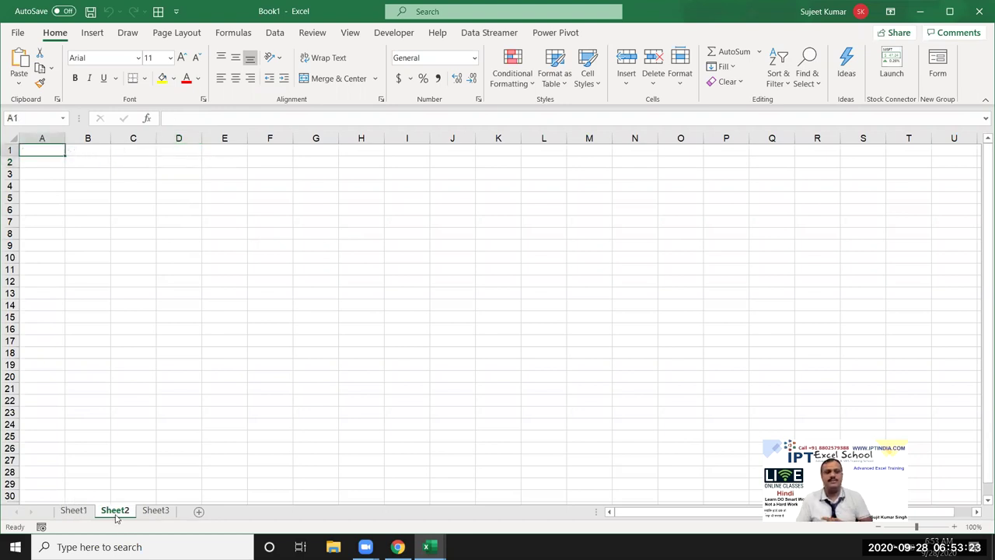
type("P")
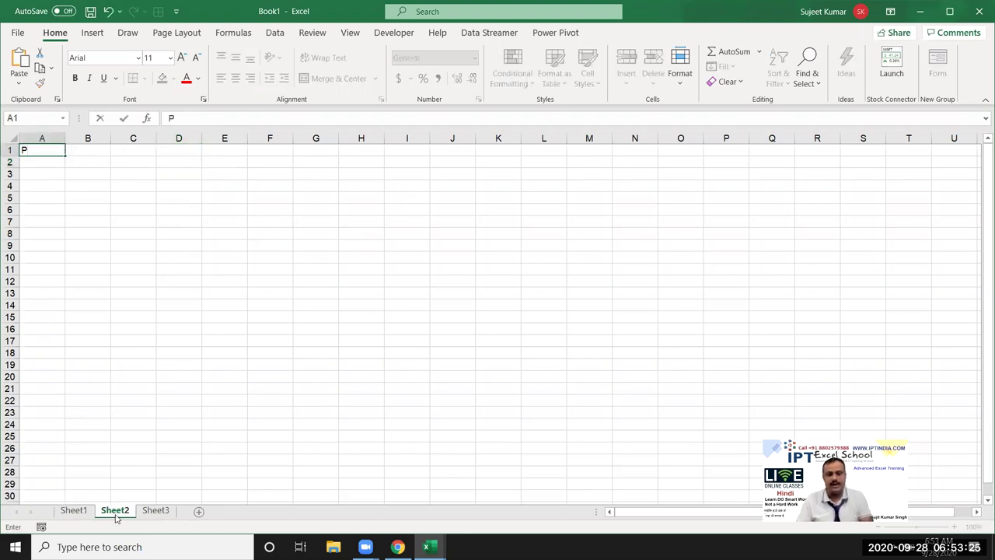
key("Return")
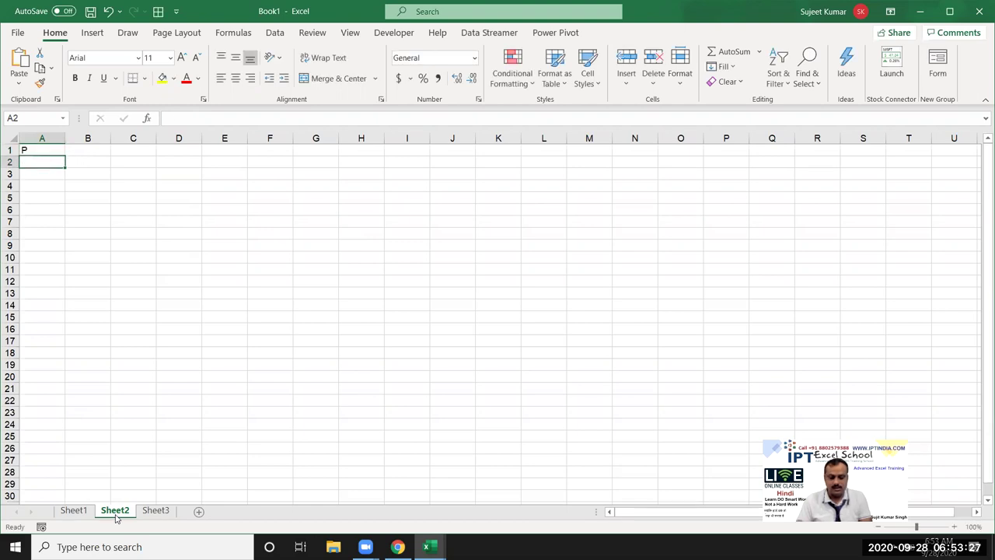
type("R")
key("Return")
type("T")
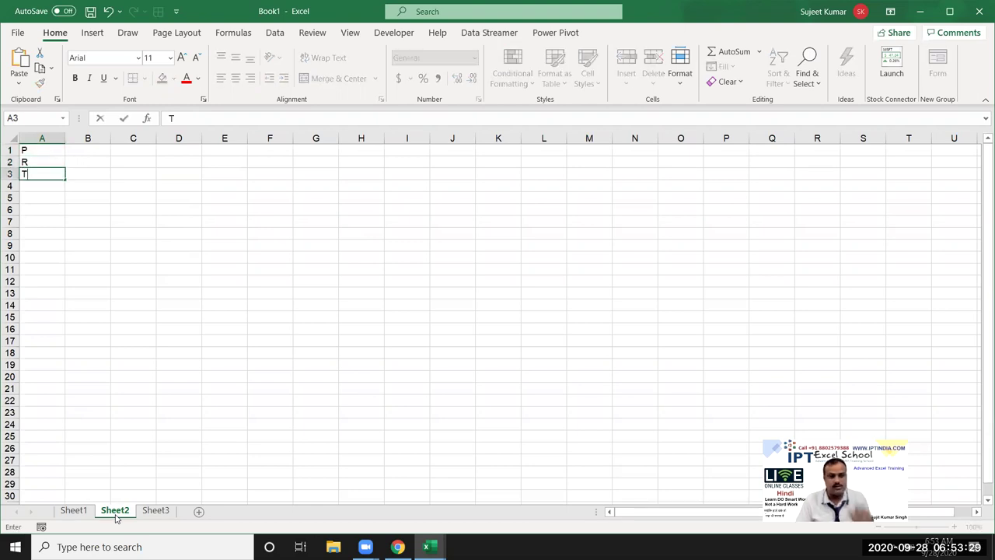
key("Up")
key("Up")
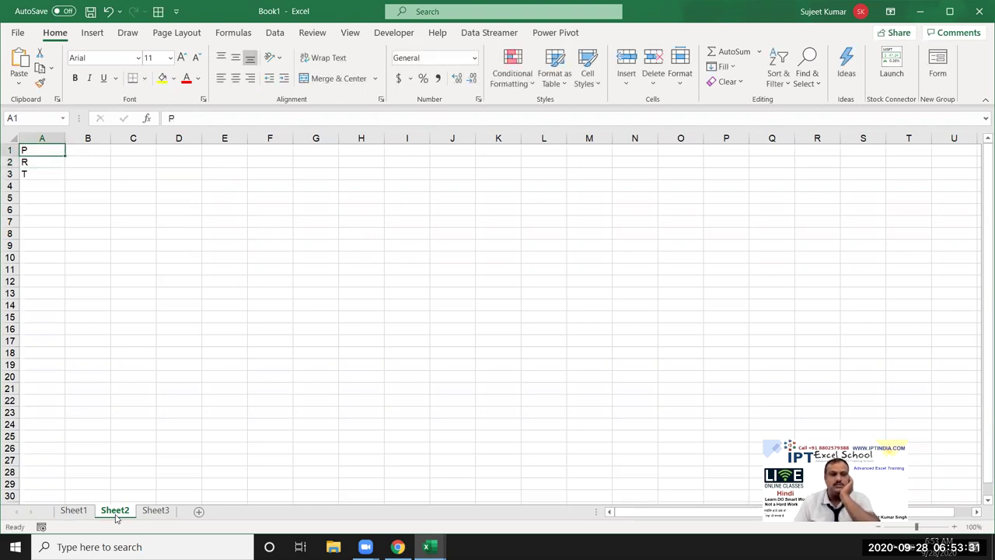
Enter 50000, 5% and 6 in B1:B3 beside the labels
key("Right")
type("6521")
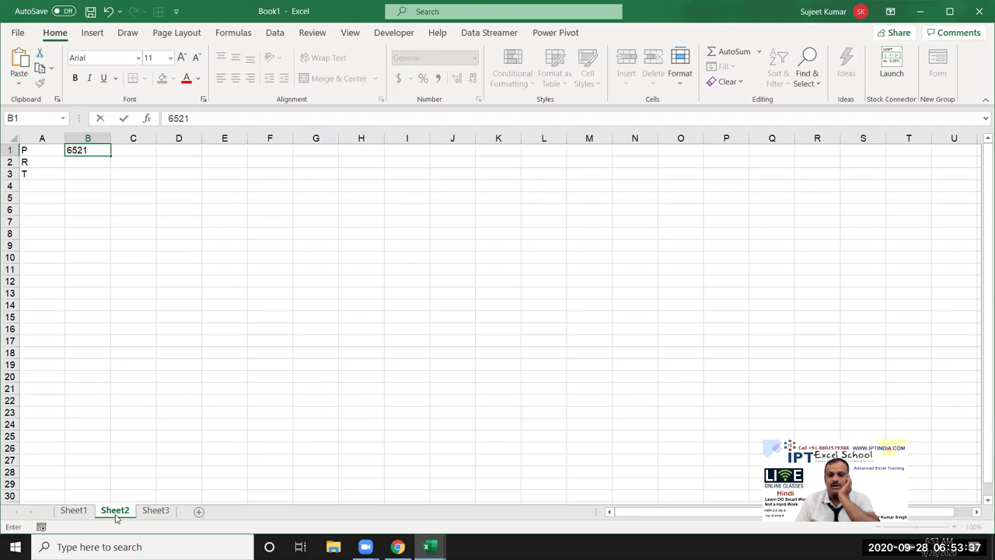
key("BackSpace")
key("BackSpace")
key("BackSpace")
key("BackSpace")
type("50000")
key("Return")
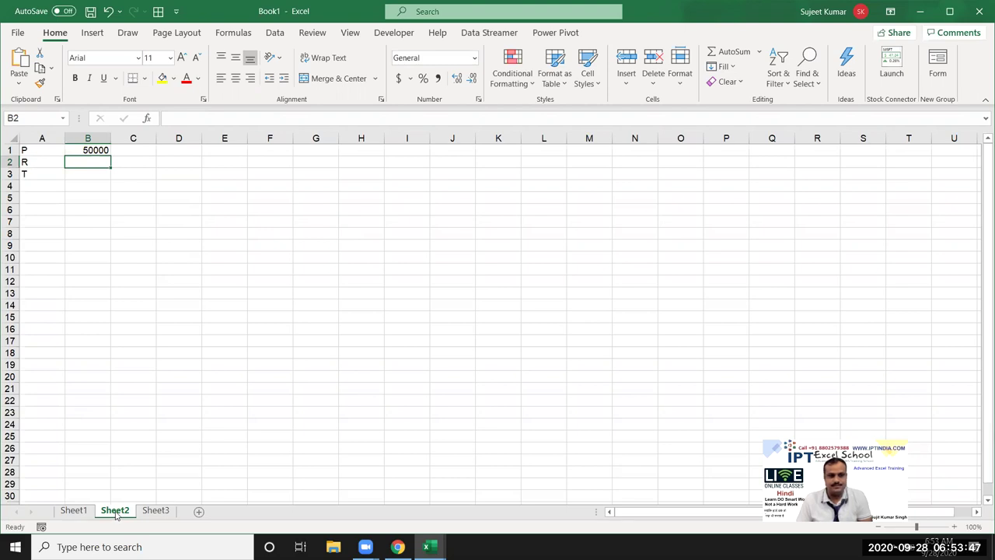
type("5%")
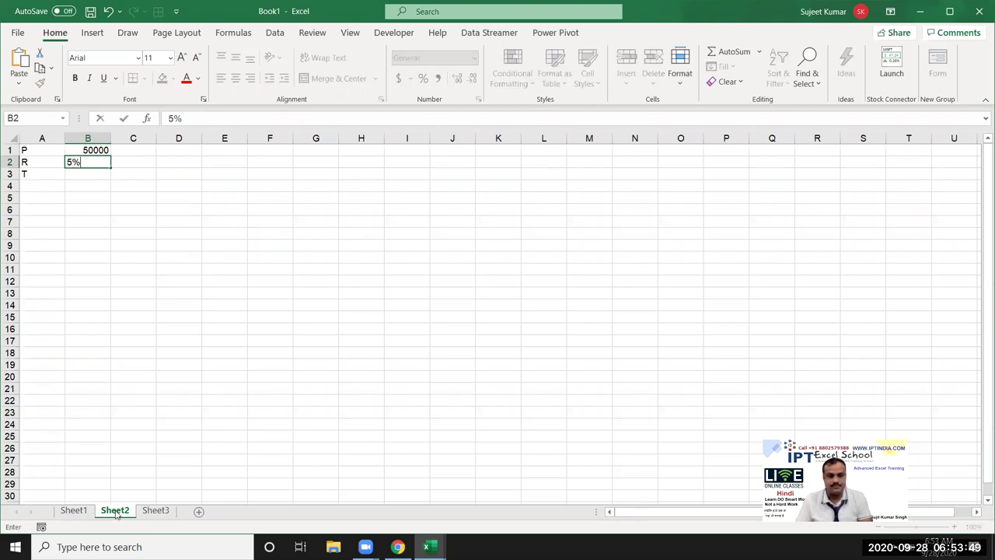
key("Return")
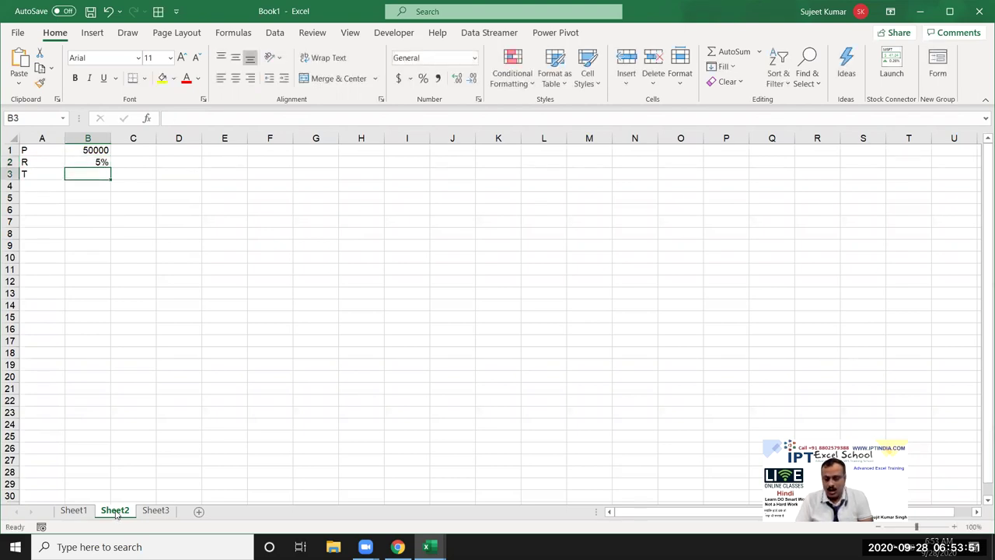
type("12")
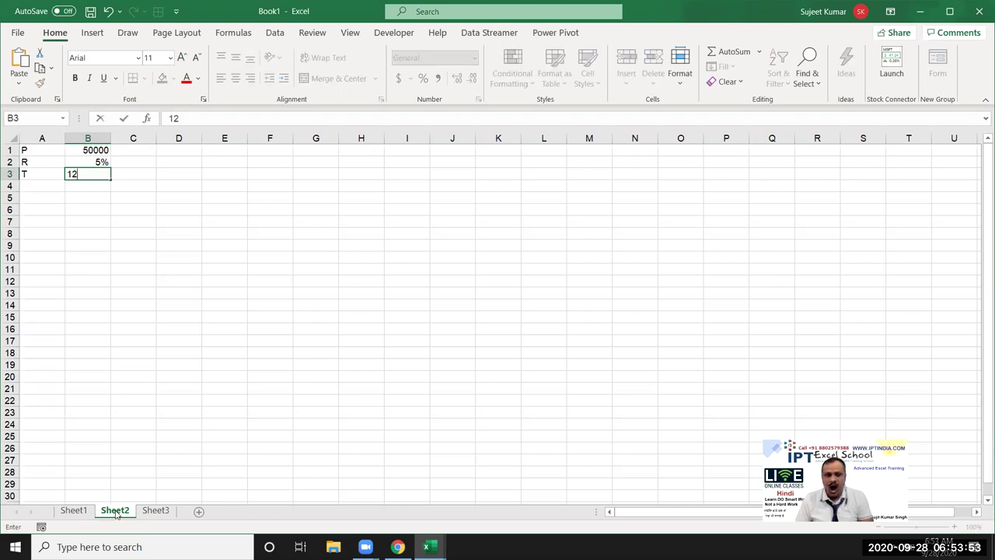
key("Escape")
type("6")
key("Return")
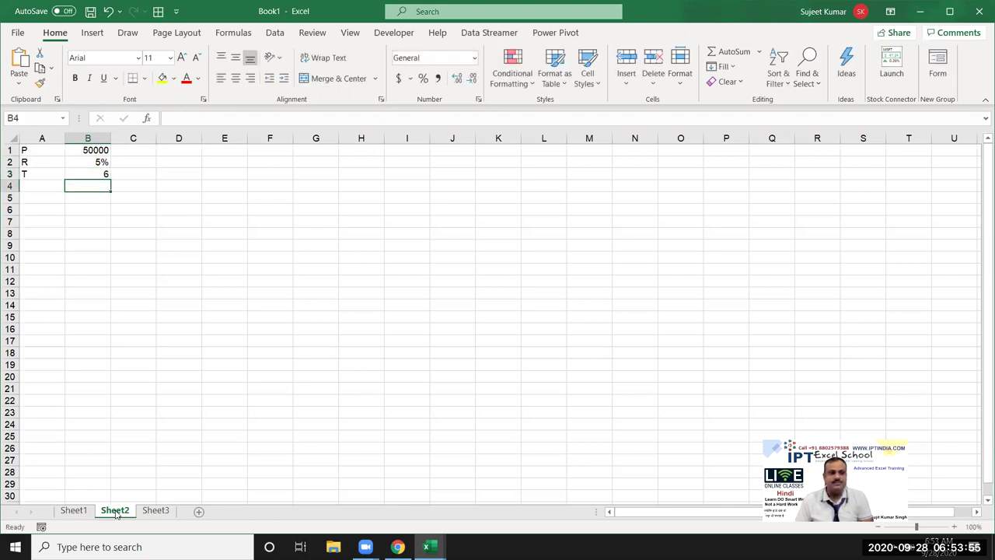
Add the label Amt in cell A5
left_click(42, 165)
left_click(37, 174)
left_click(44, 201)
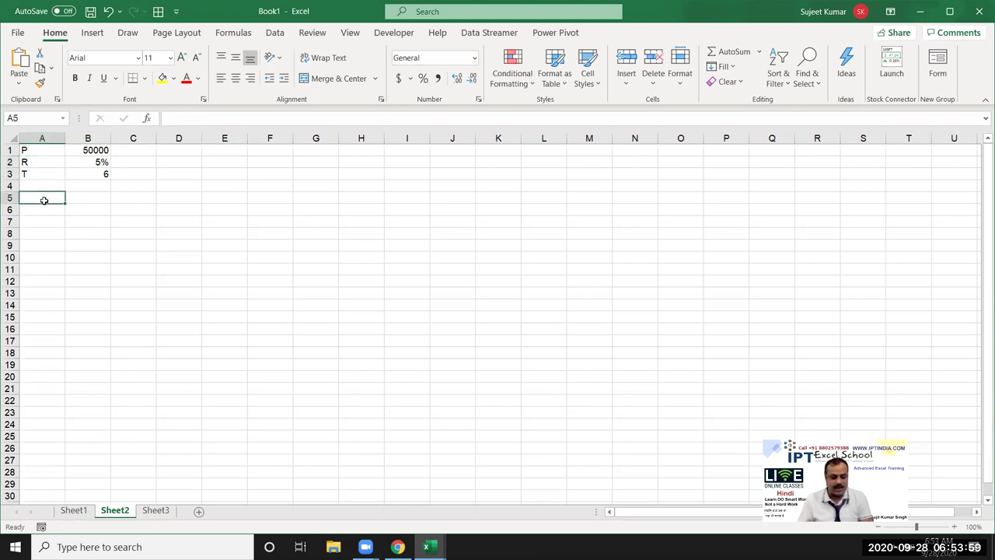
type("Amt")
key("Tab")
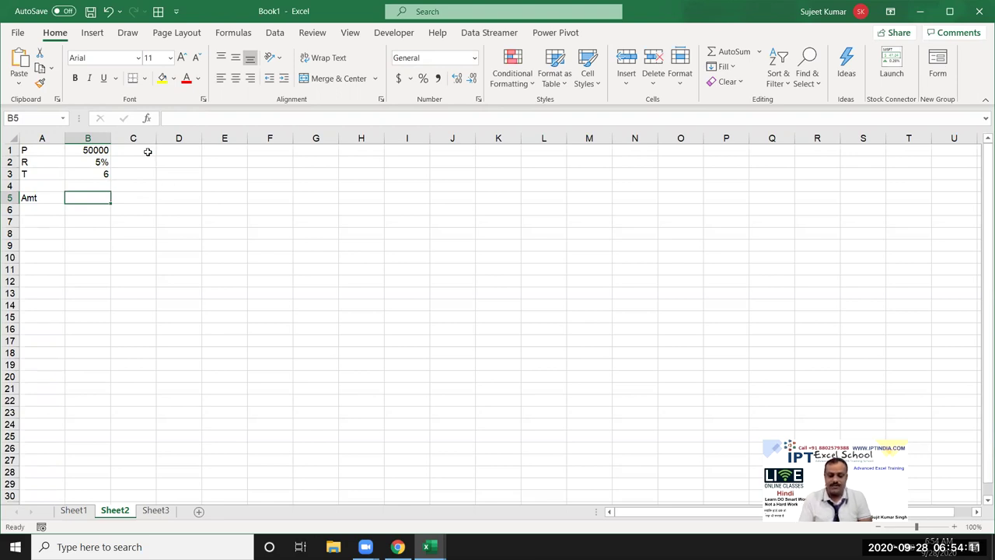
Cancel the stray entry in B5 and bring the VBA editor with the rr macro back in front
type("=fb\\")
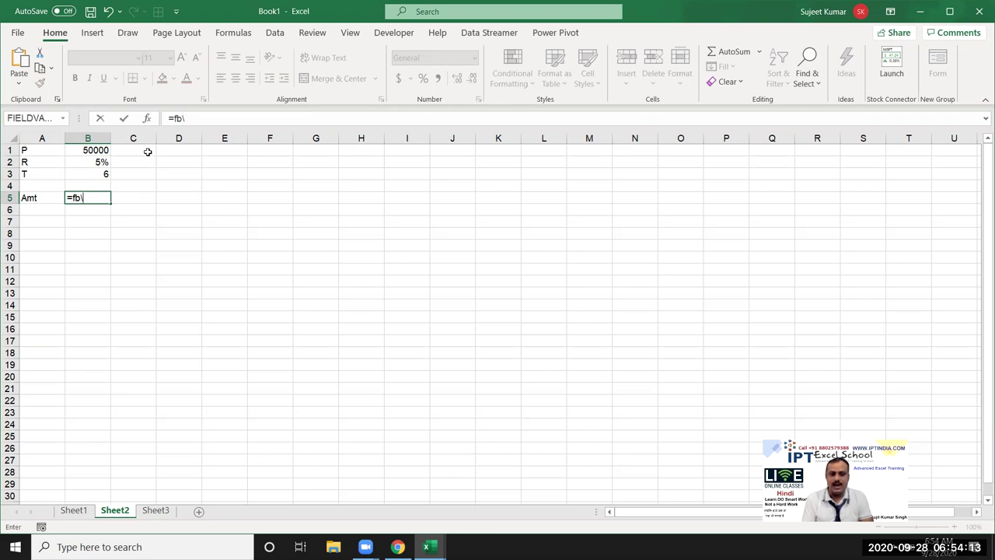
key("BackSpace")
key("BackSpace")
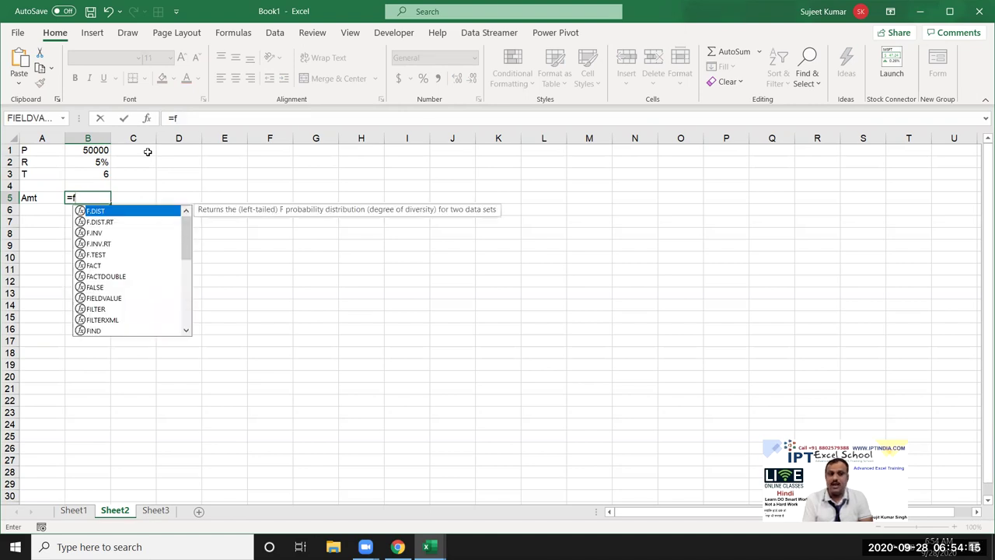
key("Escape")
key("Escape")
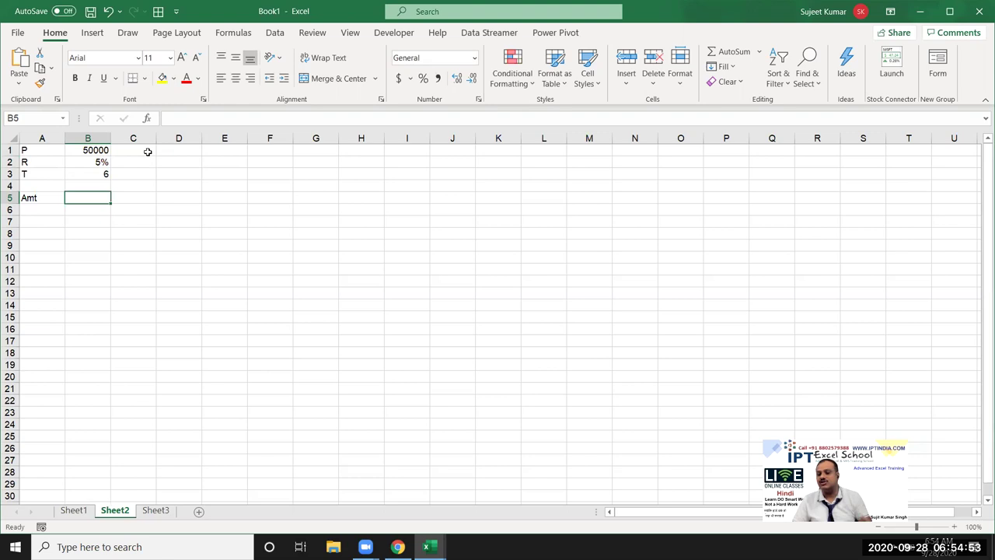
key("alt+Tab")
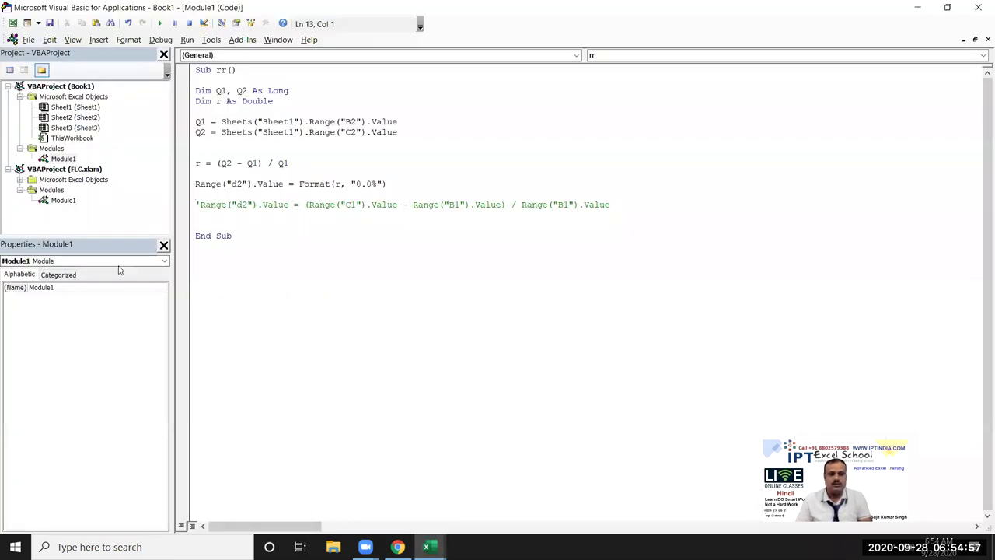
Create a new empty macro Sub rr_1() below the existing rr macro
left_click(216, 256)
key("Return")
type("sub ")
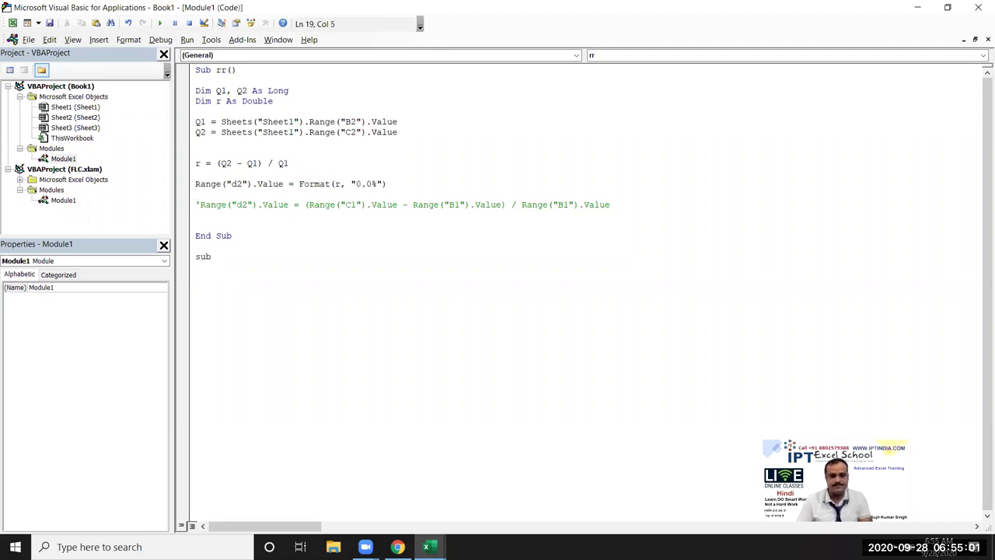
type("rr")
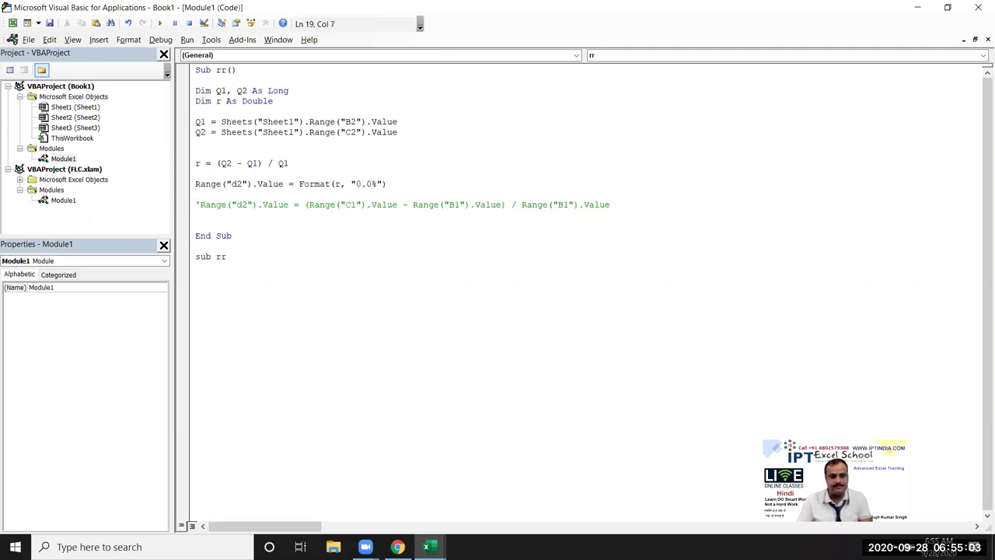
type("_1()")
key("Return")
key("Return")
key("Return")
key("Up")
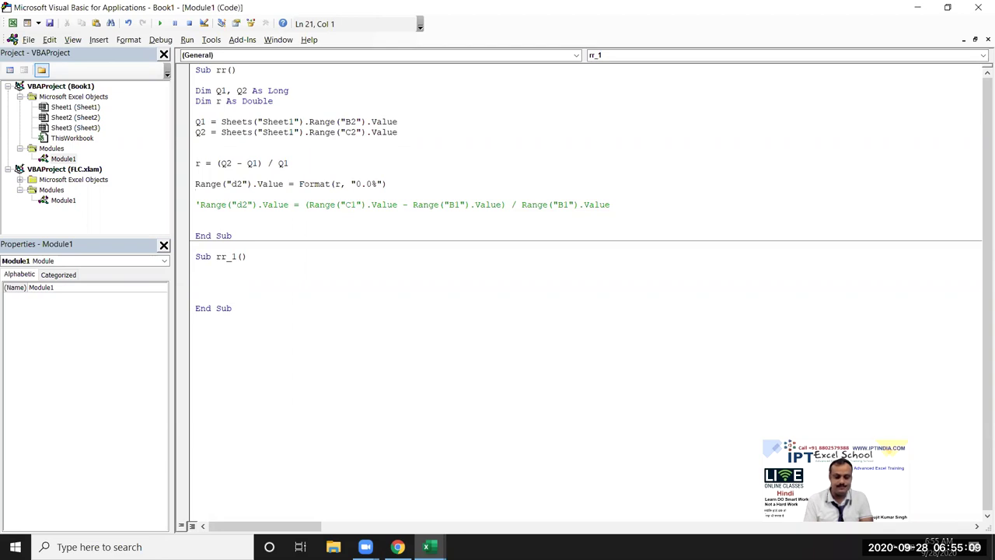
Declare p As Long, r As Double and t As Byte in rr_1
type("dim p as long")
key("Tab")
type(", r as ")
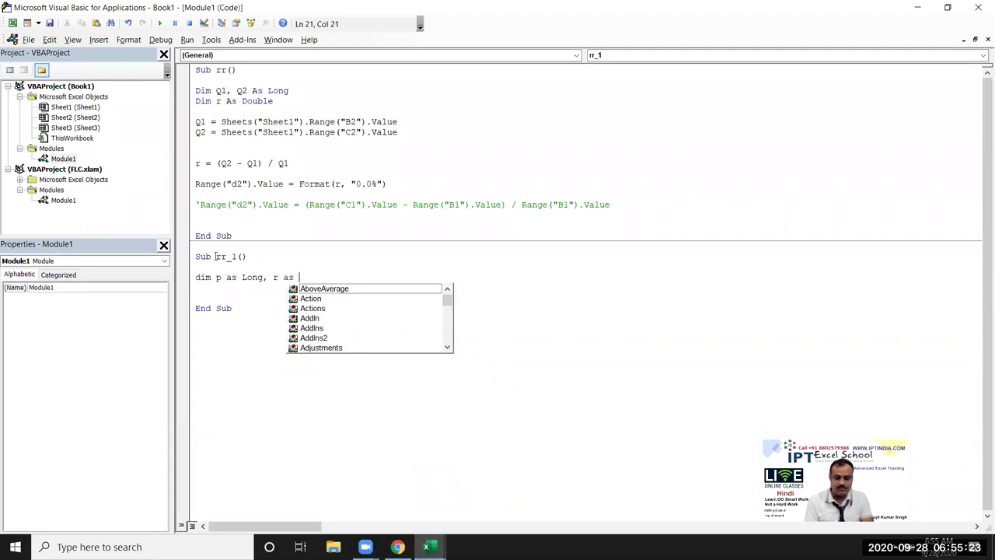
type("dou")
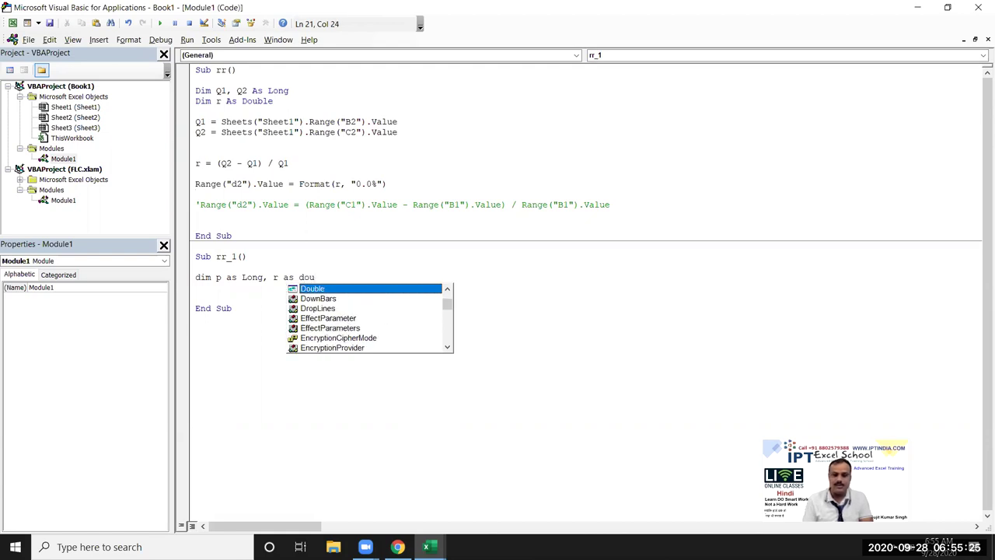
key("Tab")
type(", ")
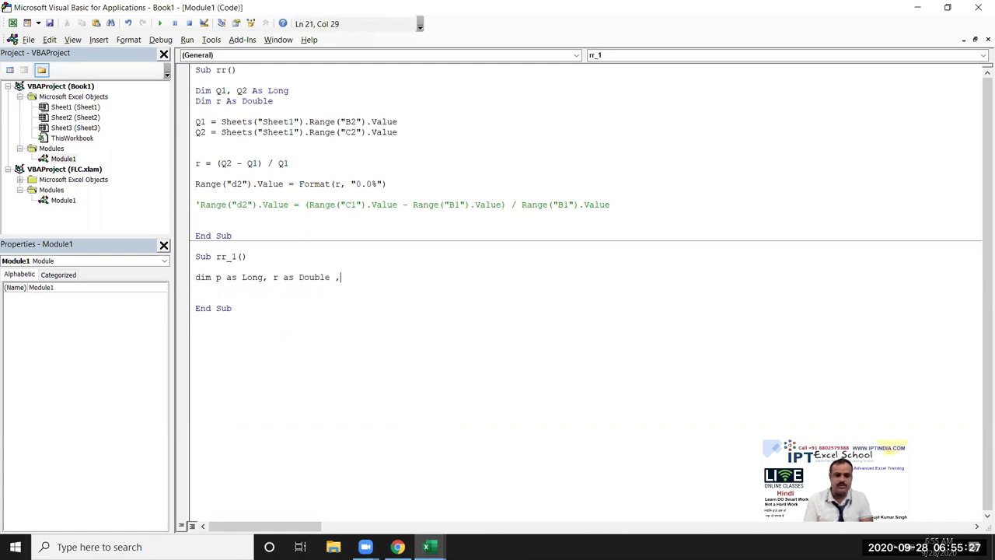
type("t as ")
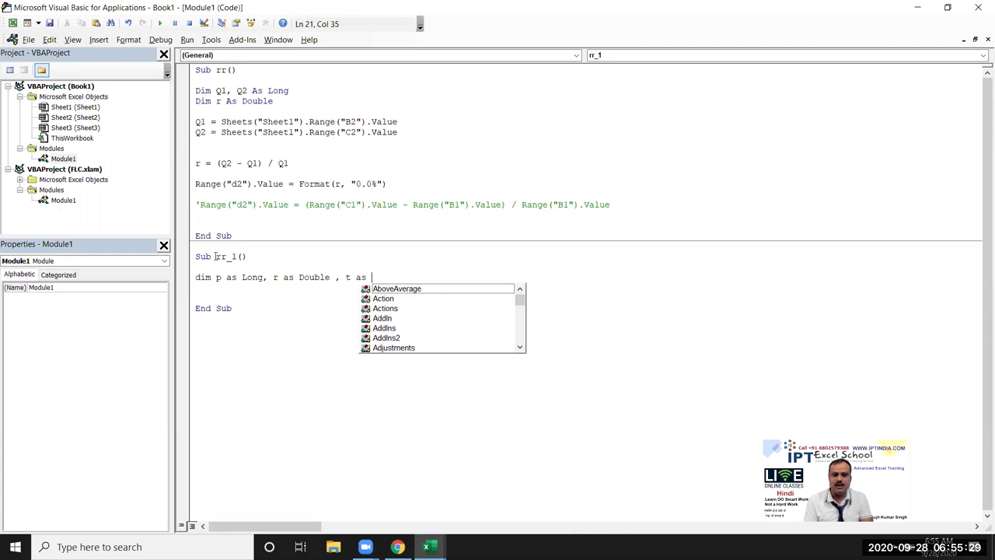
type("bu")
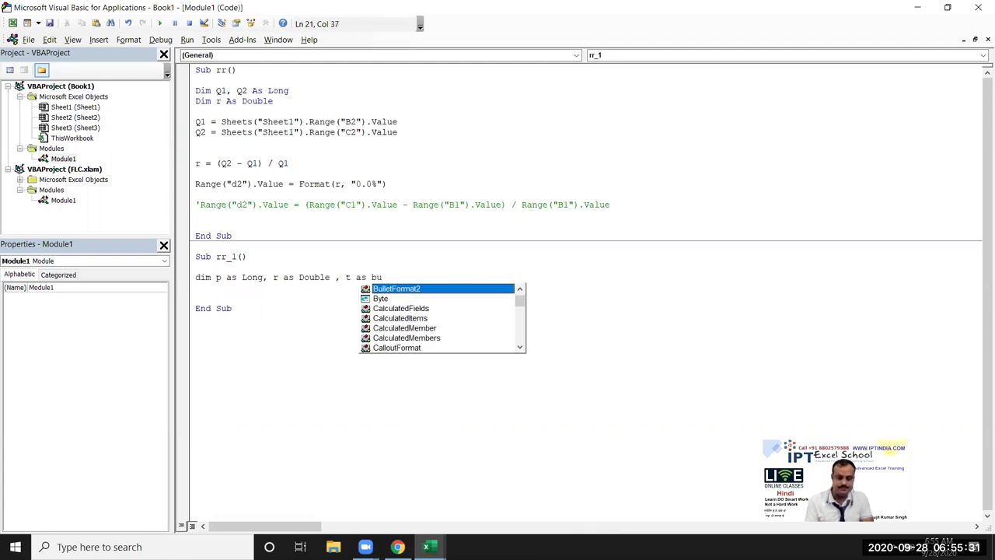
type("t")
key("Down")
key("Down")
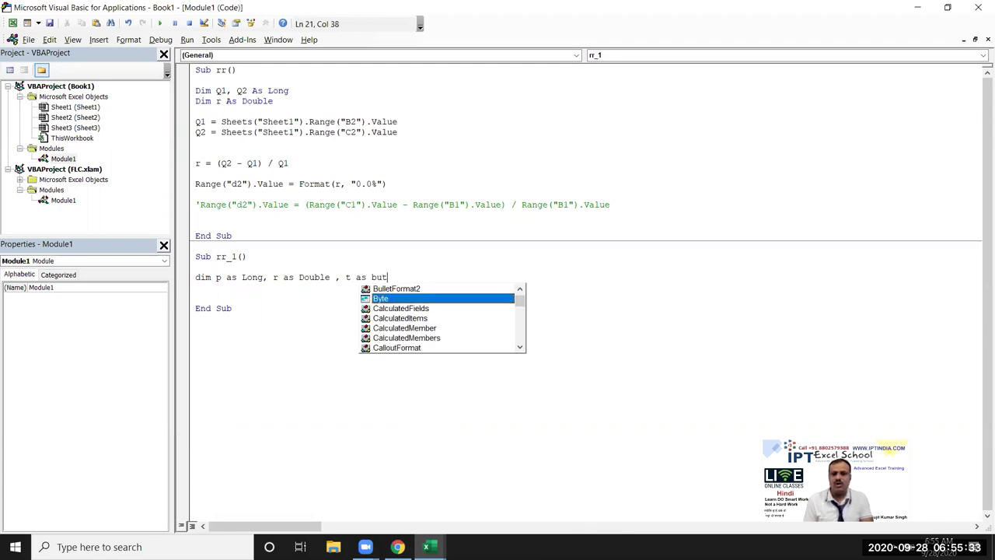
key("Tab")
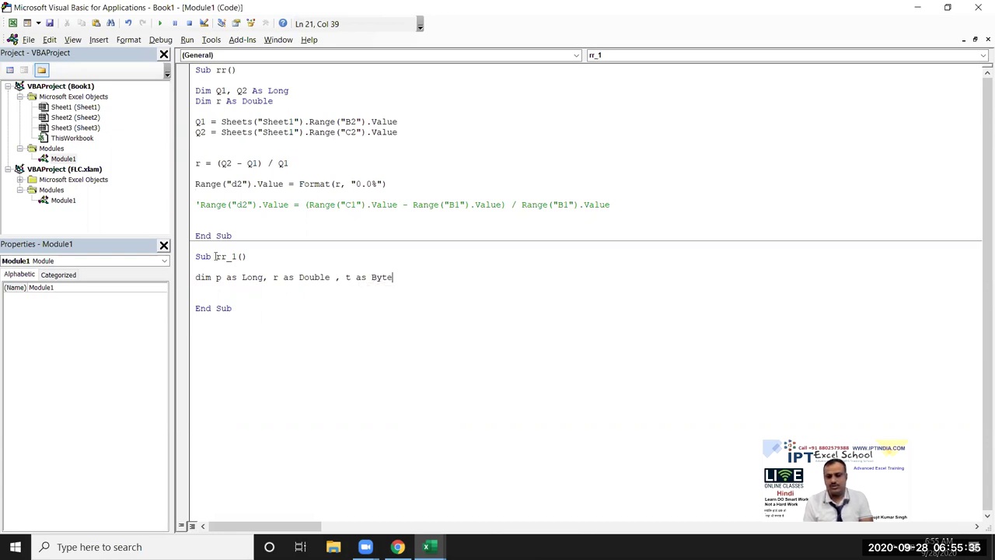
key("Return")
key("Return")
Add amt As Double to the declarations and begin the line p = Range("
key("Down")
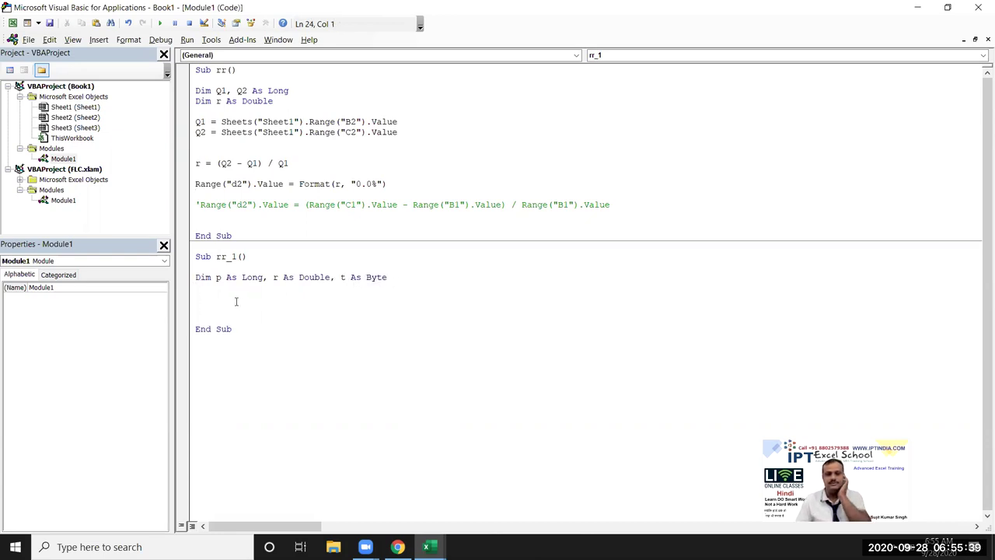
key("Return")
left_click(195, 308)
left_click(195, 298)
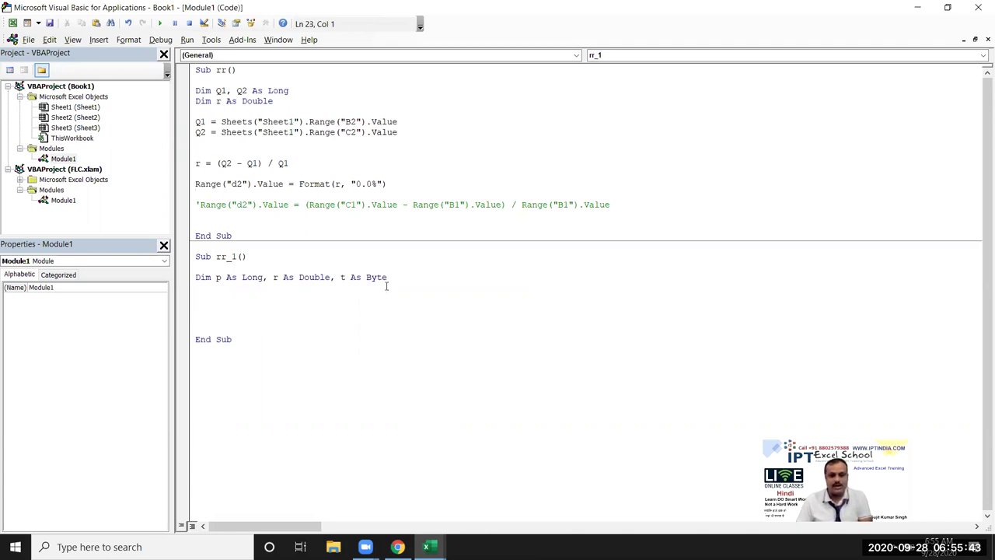
left_click(451, 270)
left_click(418, 283)
type(", r as")
key("BackSpace")
key("BackSpace")
key("BackSpace")
key("BackSpace")
type("amt as dou")
key("Return")
key("Return")
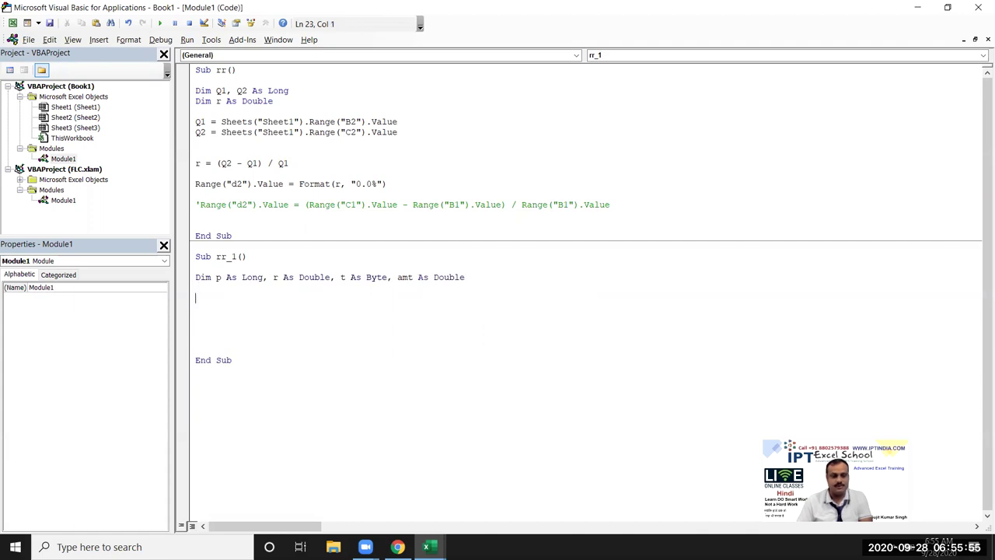
type("p=range(")
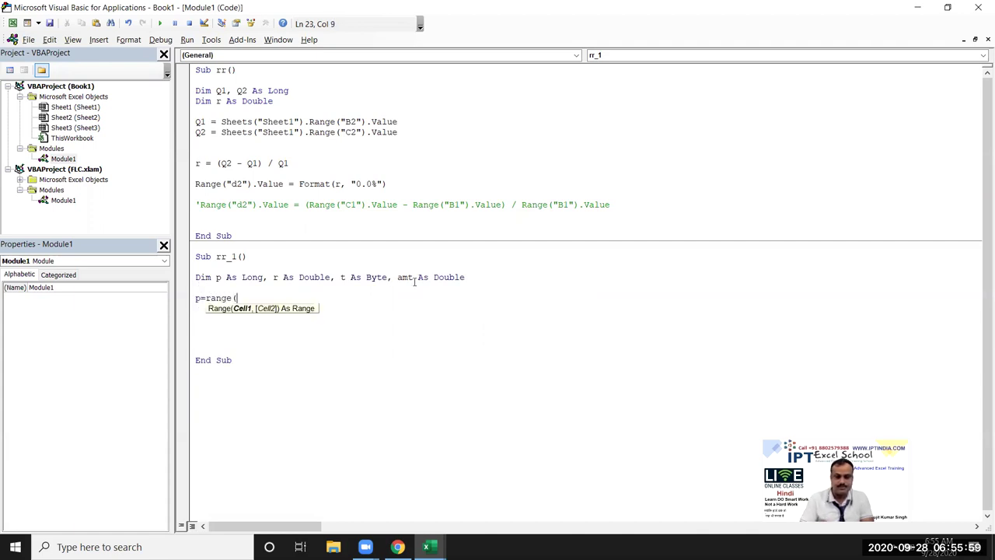
type("\"")
Write p = Range("B1").Value, r = Range("B2").Value and t = Range("c3").Value, then view the sheet
type("B1")
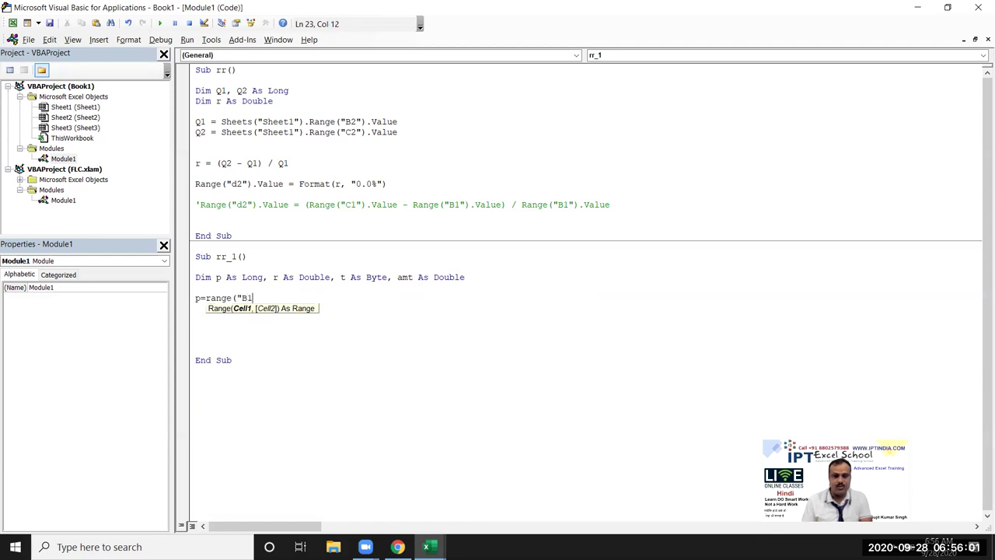
type(").v")
key("Down")
key("Return")
type("r=")
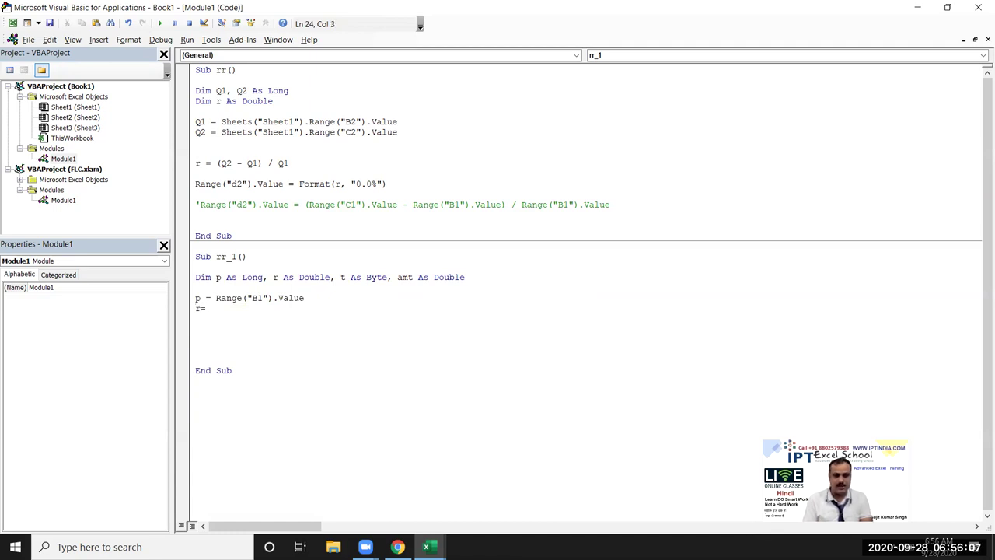
type("range")
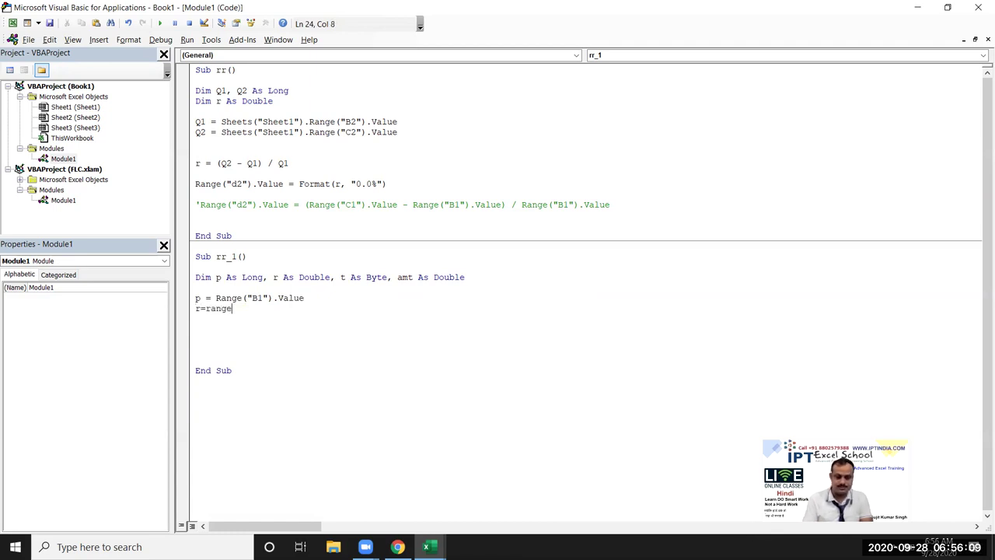
type("(\"B2")
type(").")
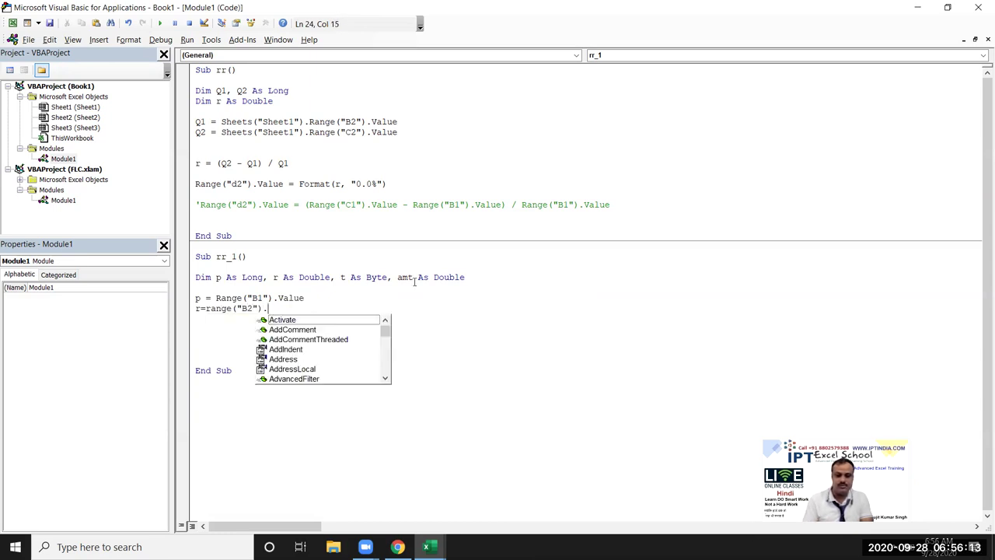
type("valu")
key("Return")
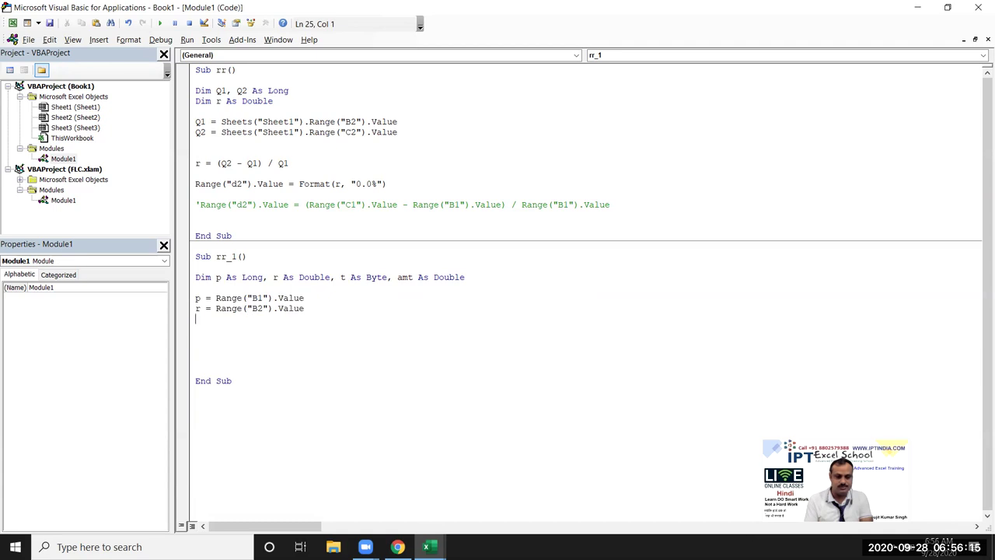
type("t=range(\"c3")
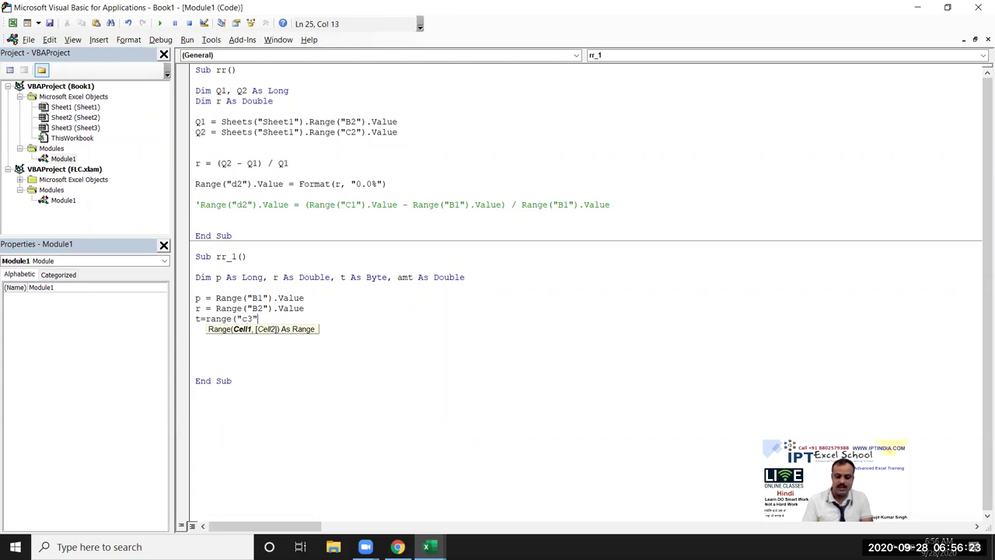
type(").Value")
key("Return")
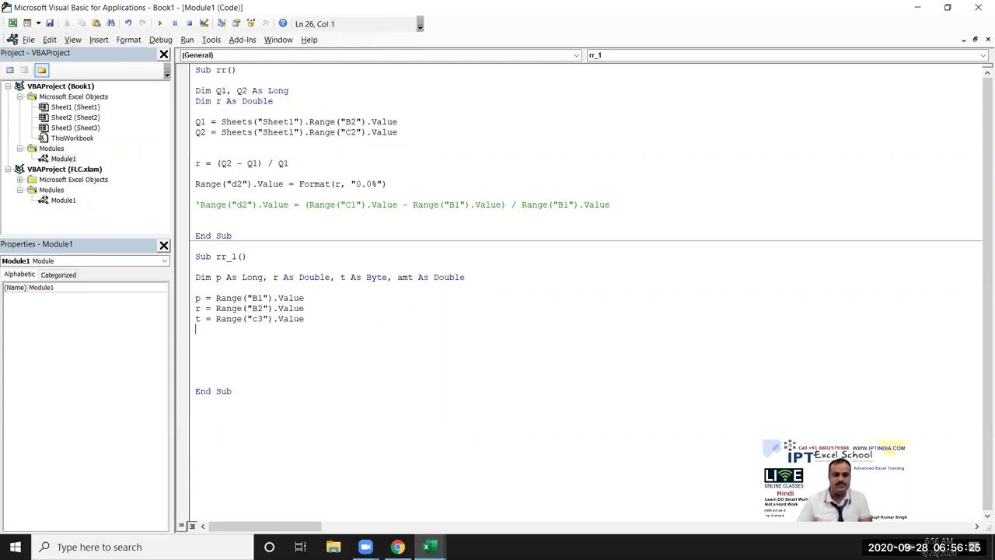
key("alt+F11")
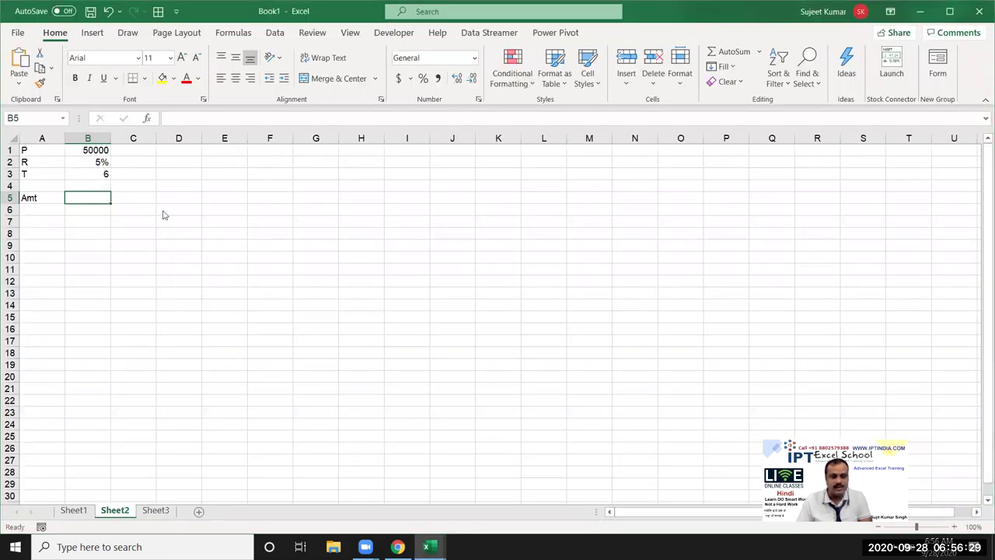
Type the line amt = p * ((1 + (r / 12)) ^ (t * 12)), fixing its parentheses
key("alt+F11")
key("Return")
type("A")
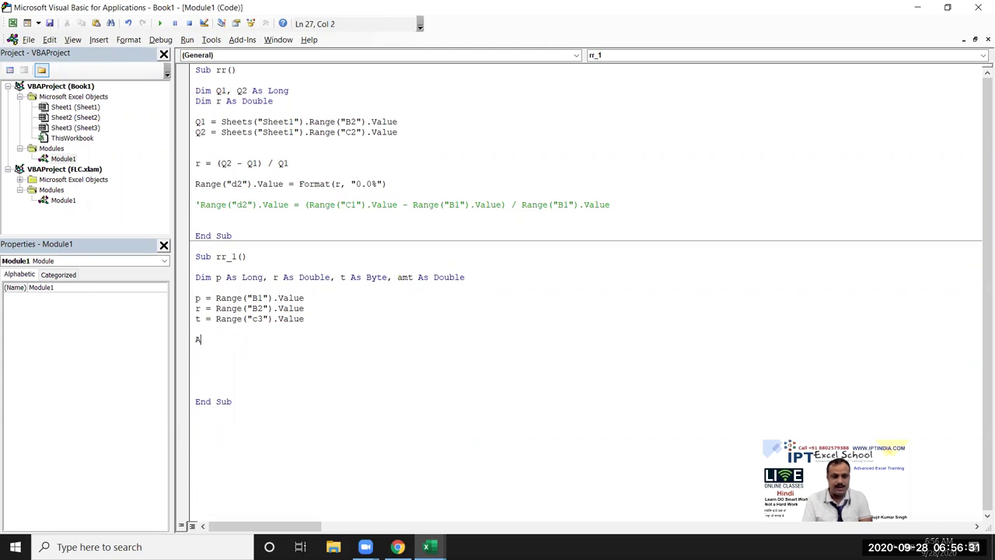
type("mt = ")
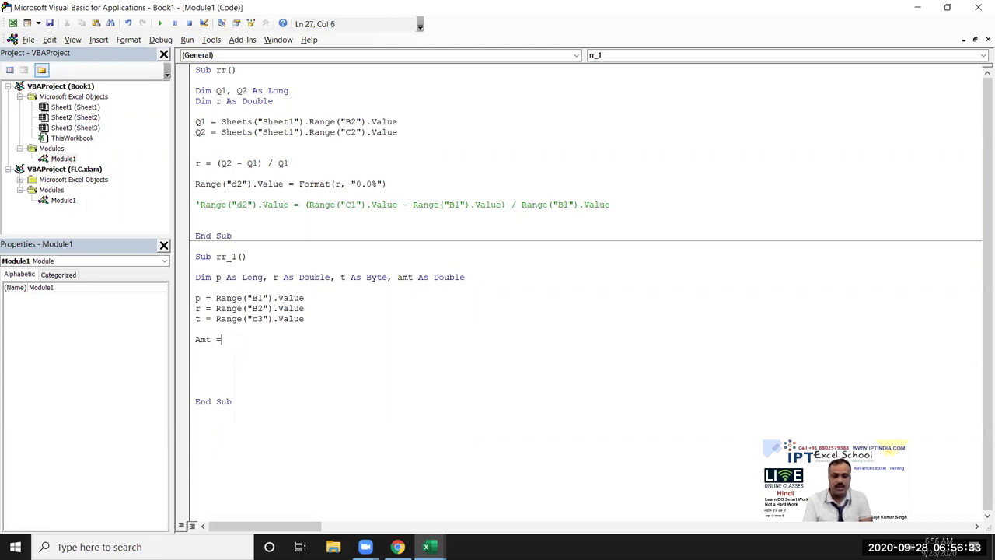
type("p * (1 + ")
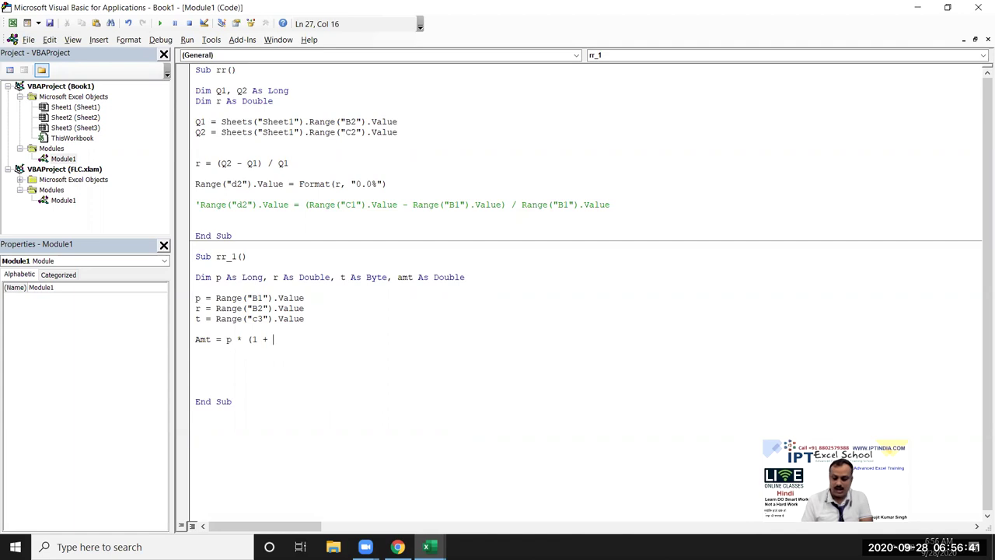
type("r")
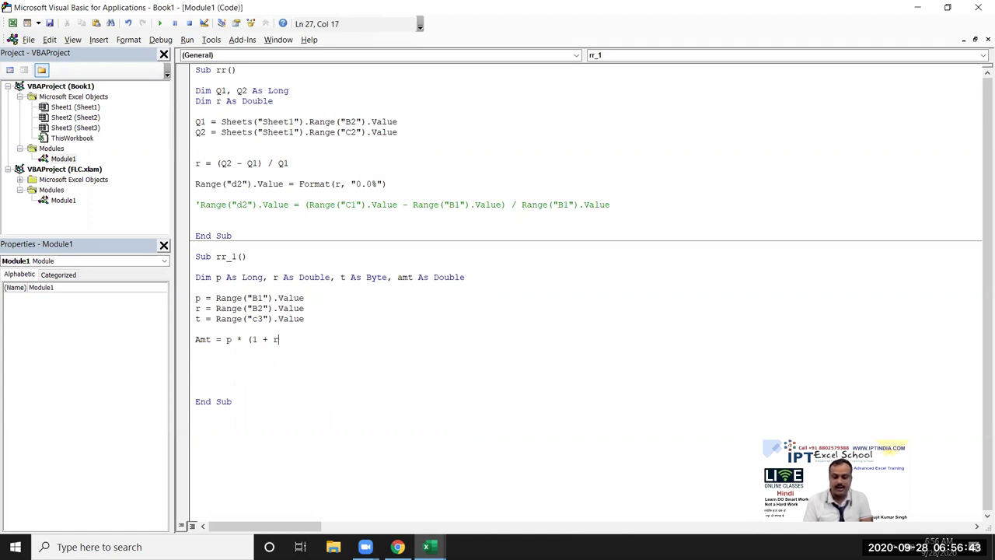
type("/12")
key("Left")
key("Left")
key("Left")
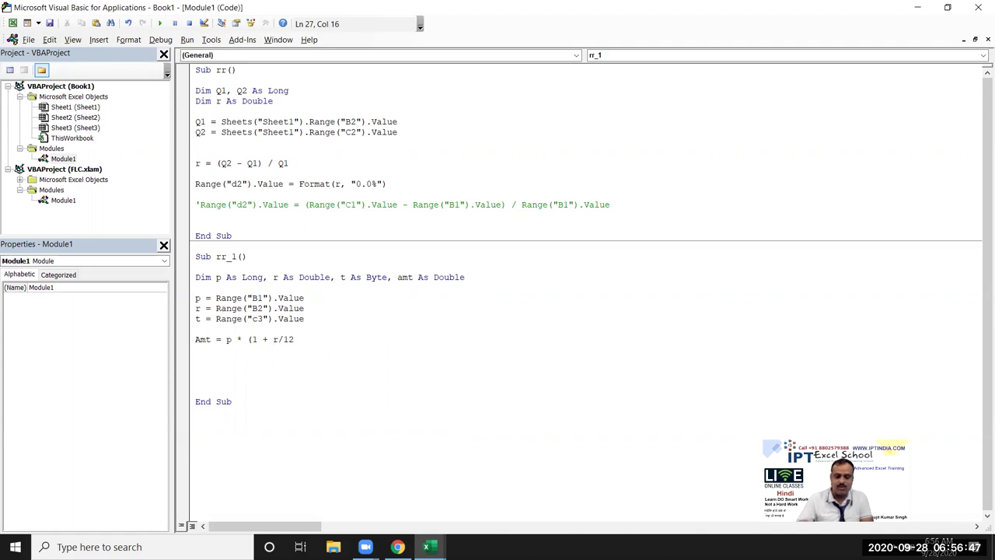
type("(")
key("End")
type("))")
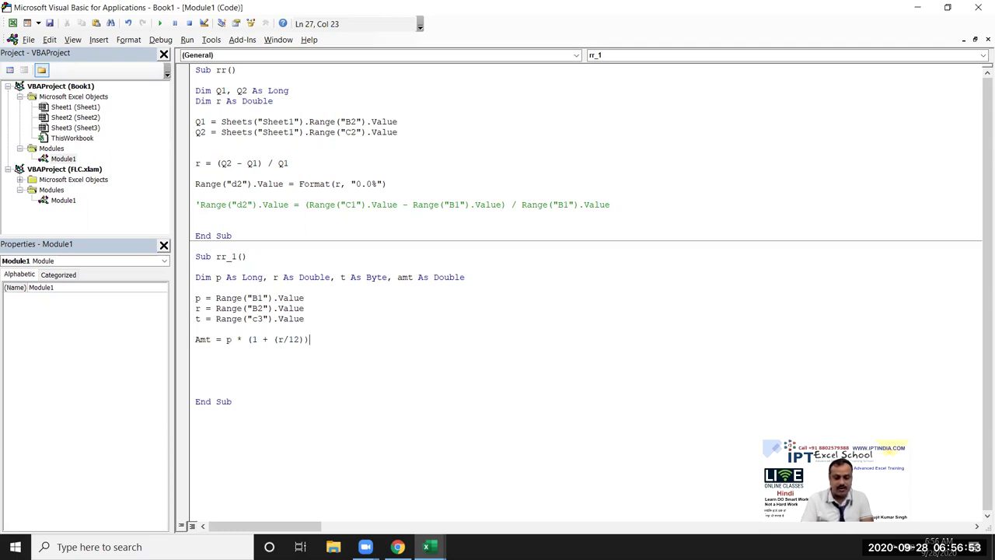
type("^(t*")
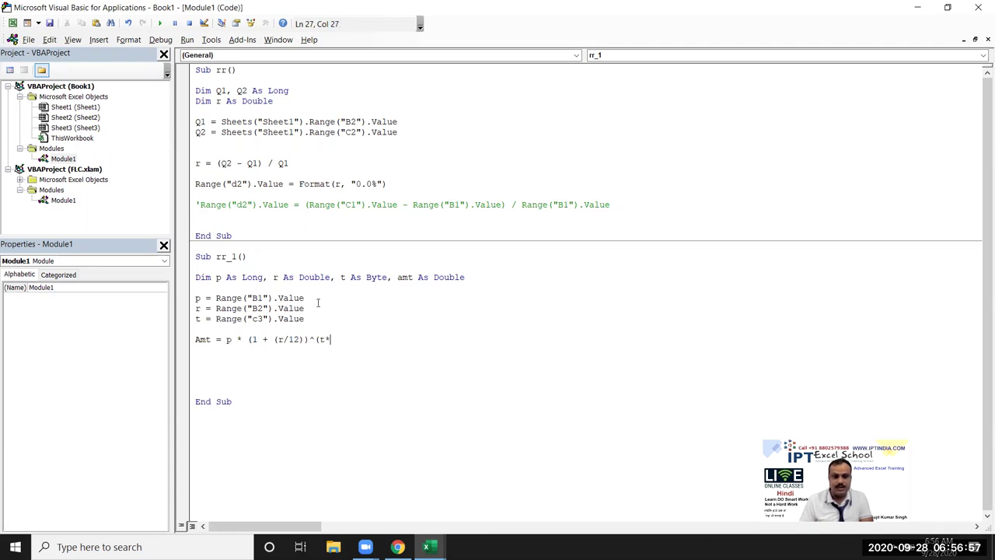
type("12)")
left_click(246, 339)
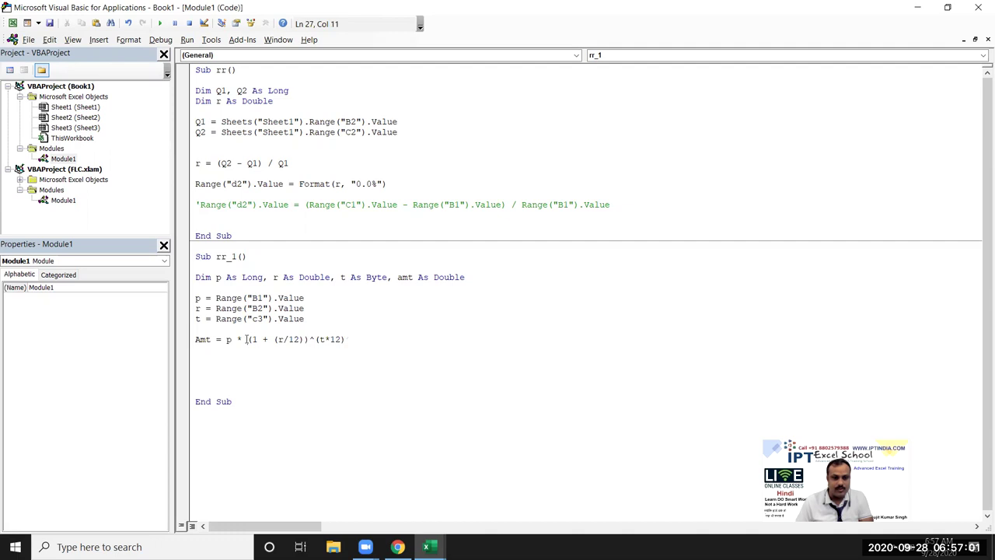
type("(")
key("End")
type(")")
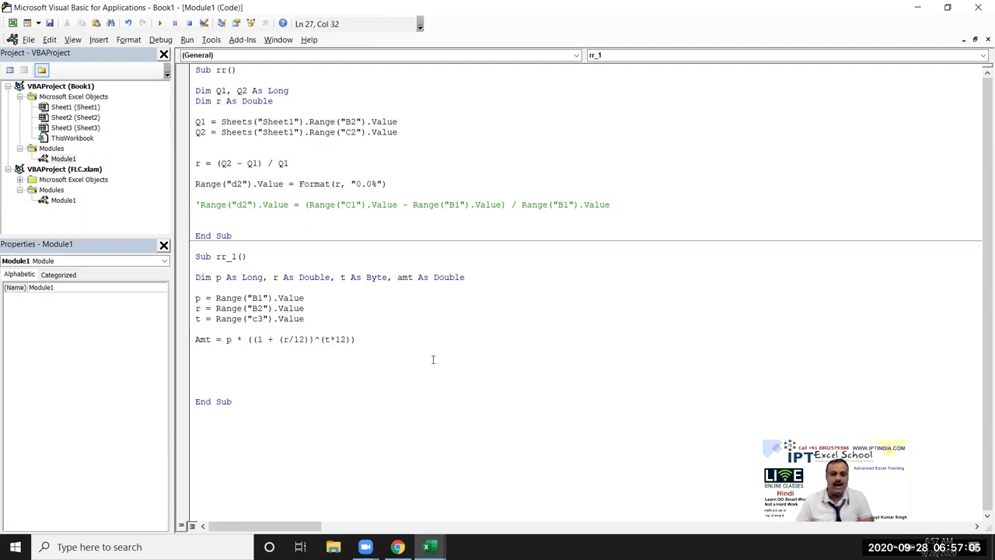
left_click(371, 368)
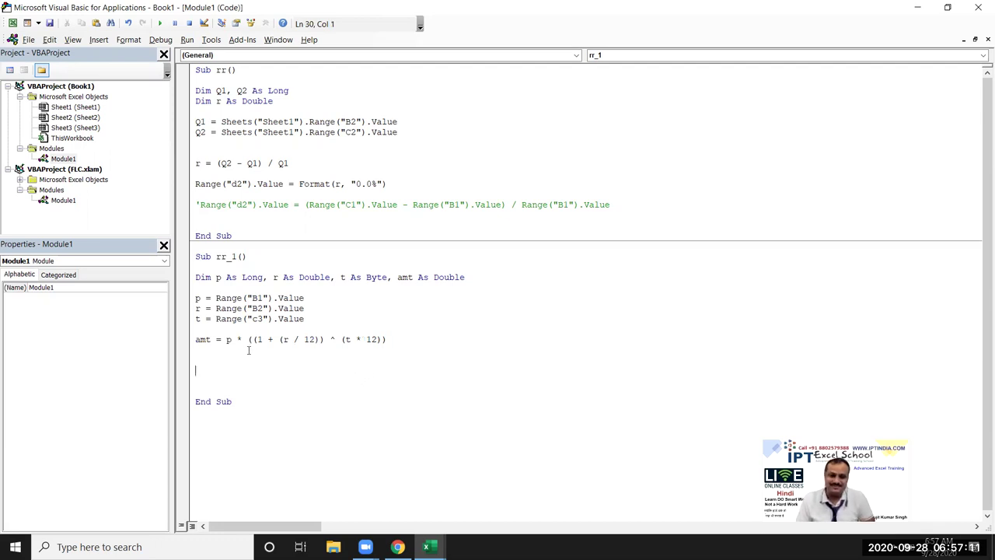
Add Range("B5").Value = amt so the result is written to B5
type("range (")
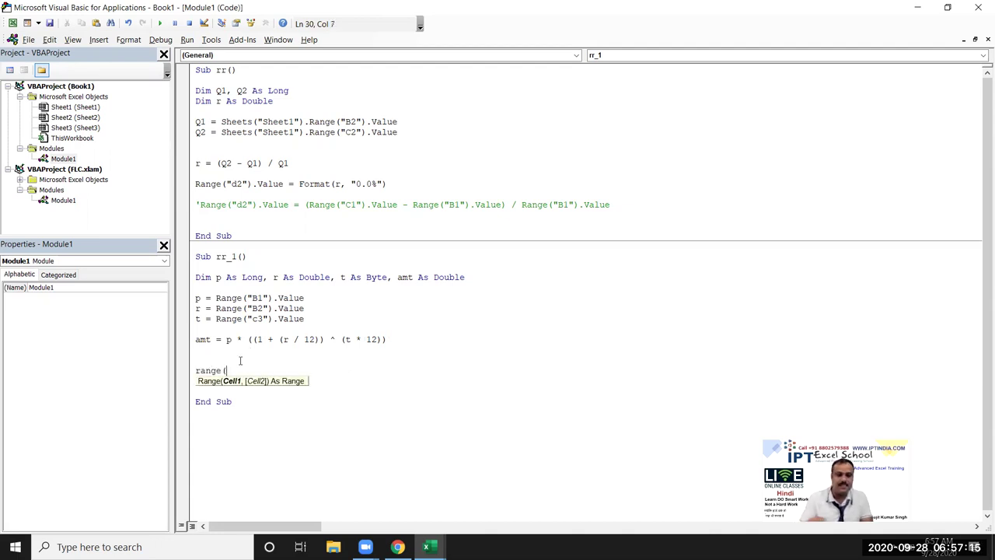
key("alt+F11")
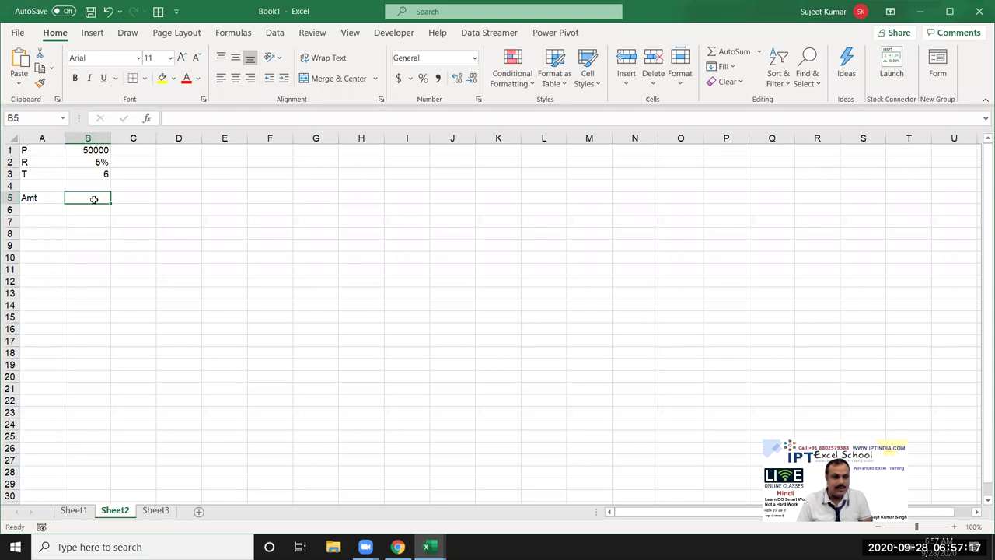
key("alt+F11")
type("range(\"B5\"")
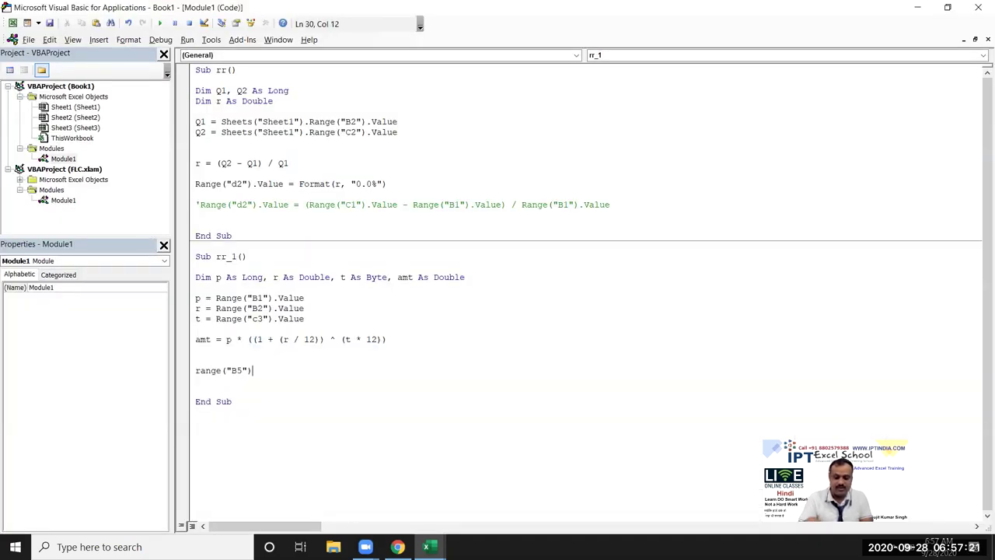
type(".v")
key("Tab")
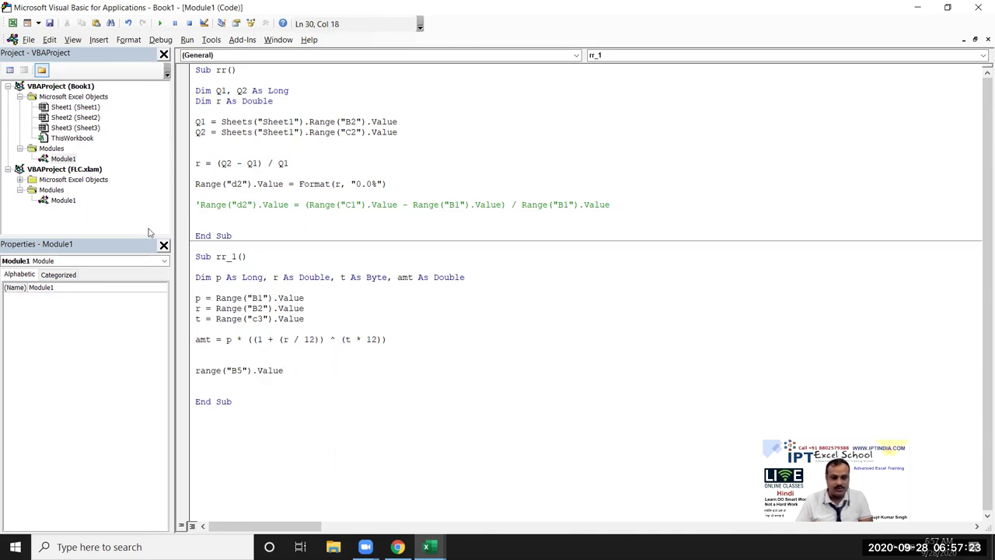
type(" = ")
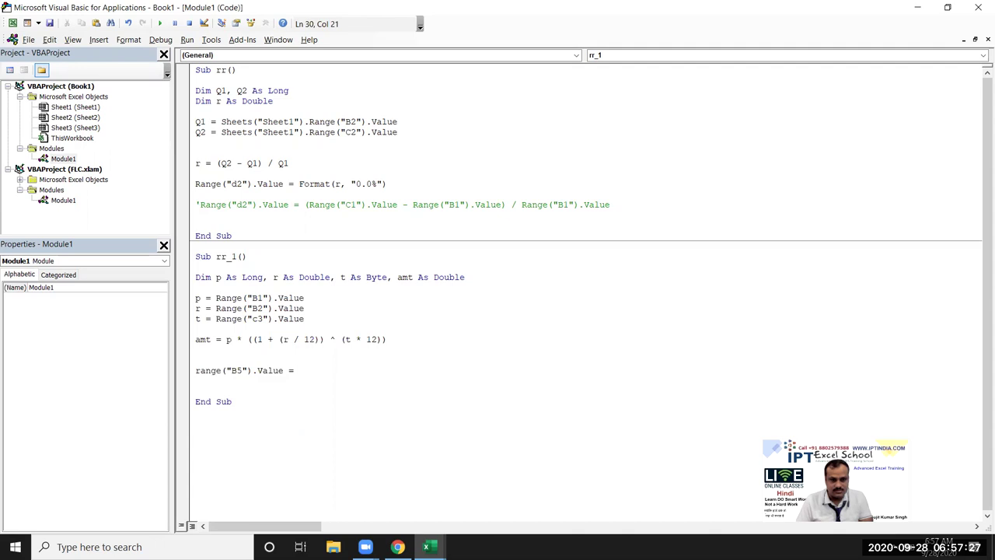
type("amt")
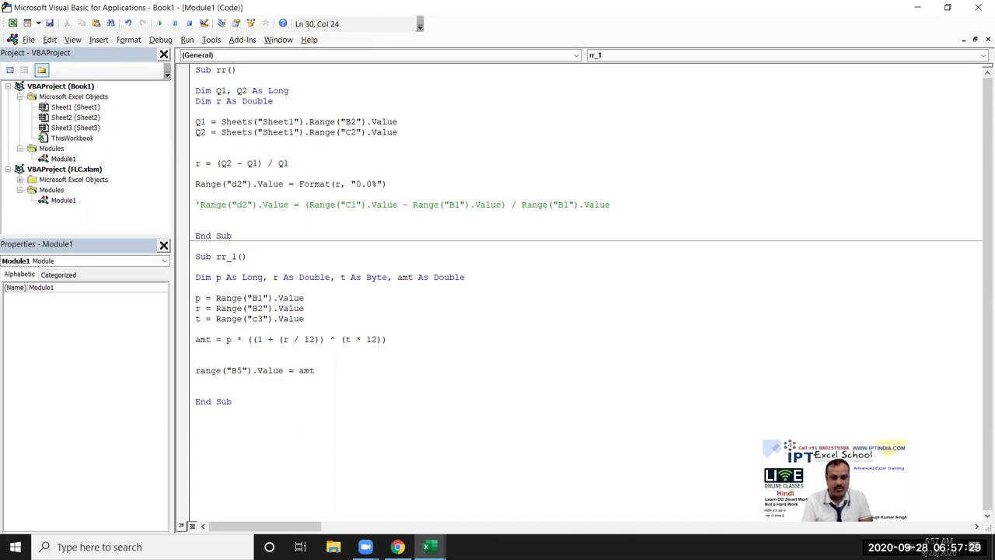
Change the t line's cell reference from c3 to B3
left_click(384, 393)
left_click(212, 340)
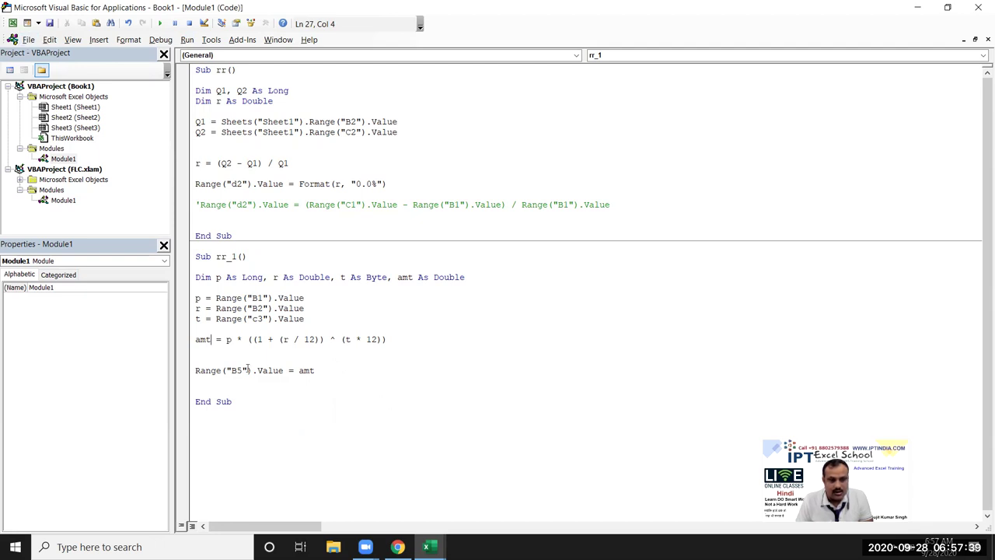
left_click(258, 319)
key("BackSpace")
type("B")
left_click(329, 339)
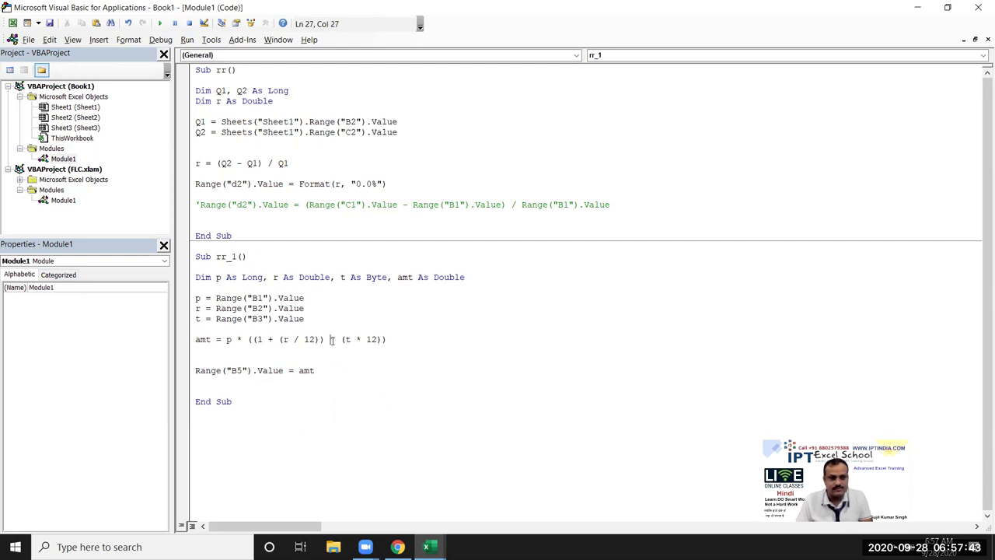
Run rr_1 and check the compound amount it writes into B5
left_click(159, 24)
key("alt+F11")
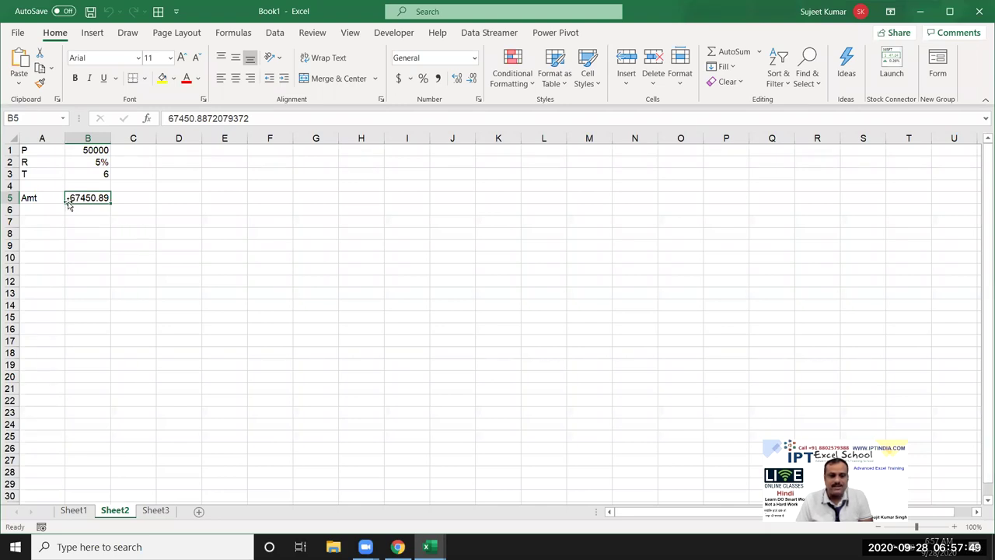
left_click(39, 199)
left_click(86, 196)
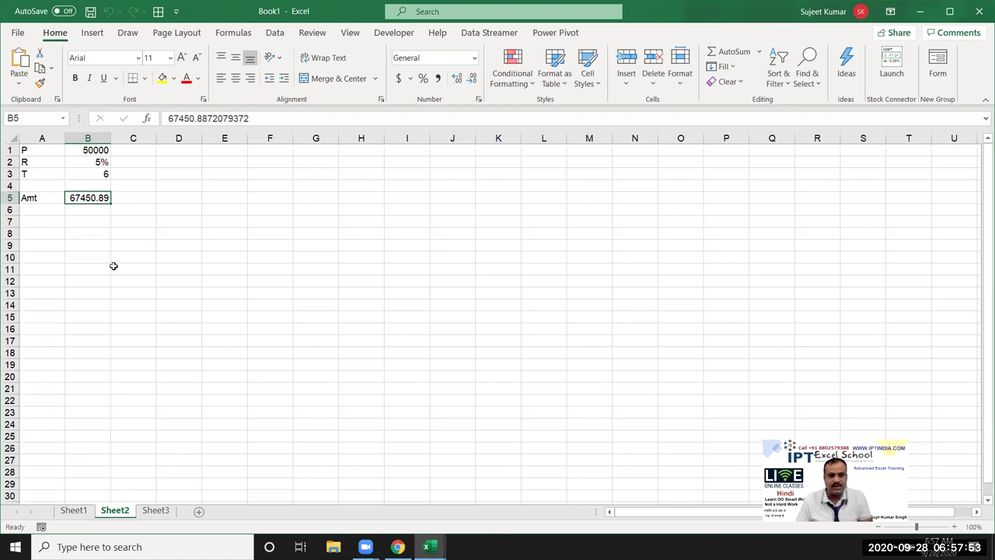
Change amt's declared type from Double to Long
key("alt+F11")
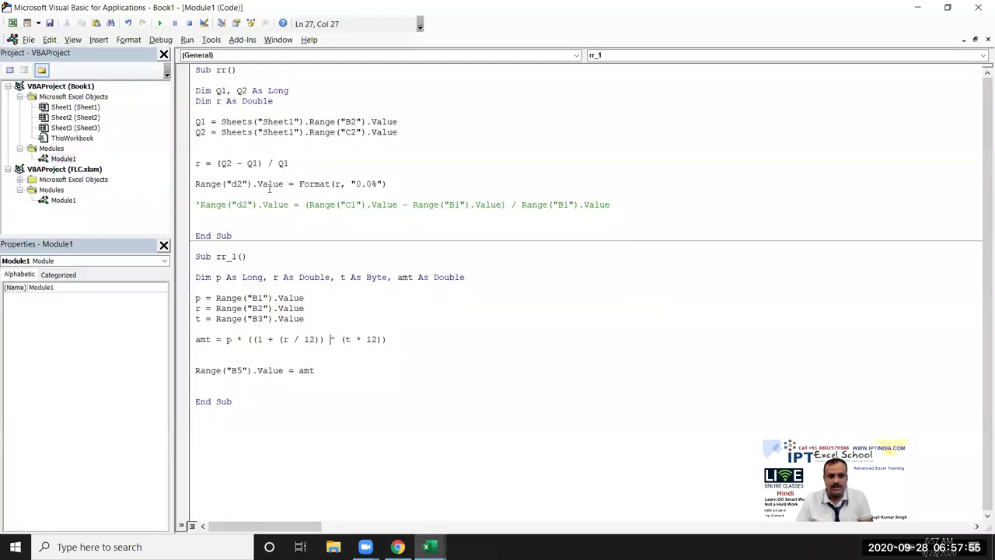
double_click(449, 277)
key("BackSpace")
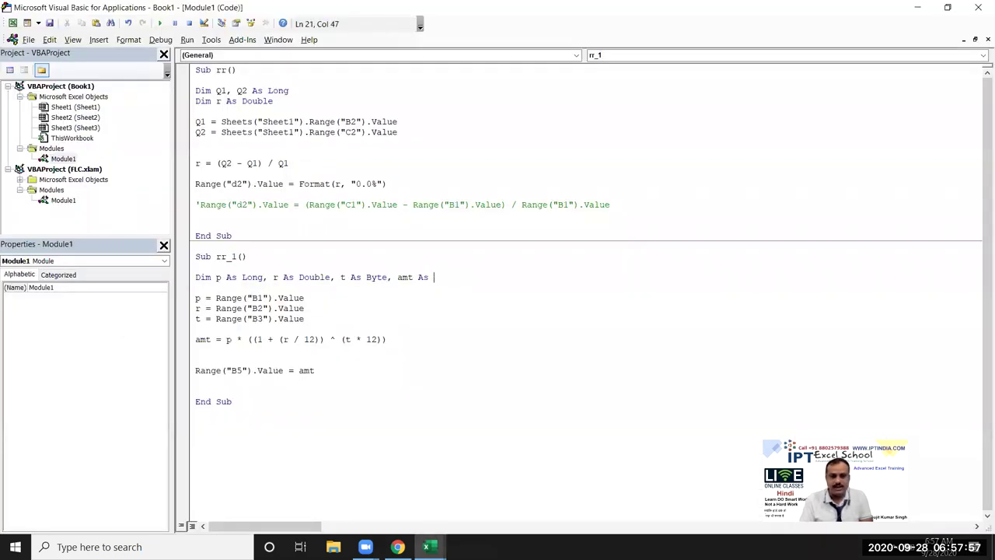
key("ctrl+space")
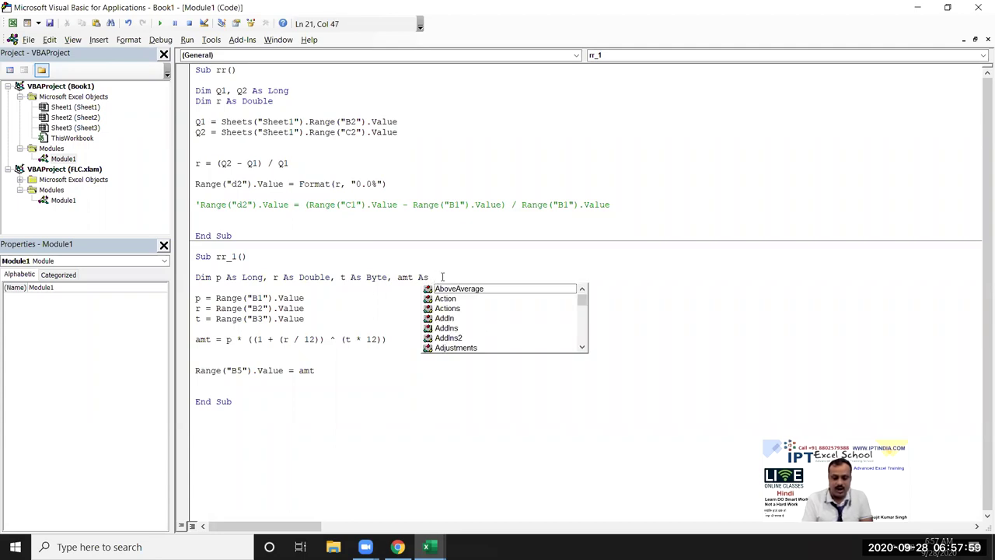
type("Long")
left_click(267, 370)
left_click(276, 350)
Rerun rr_1 and confirm B5 now shows 67451
left_click(166, 28)
key("alt+F11")
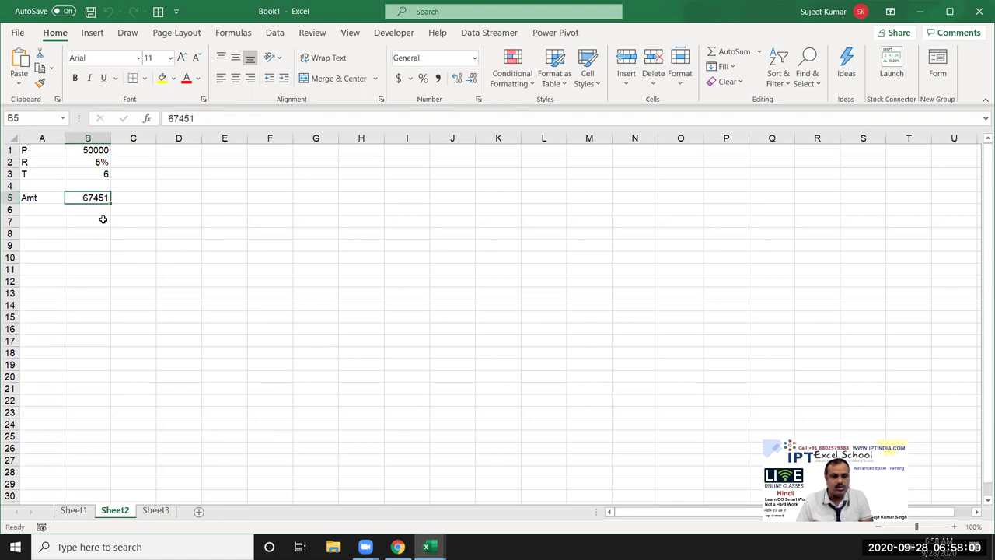
key("alt+F11")
left_click(262, 413)
left_click(222, 360)
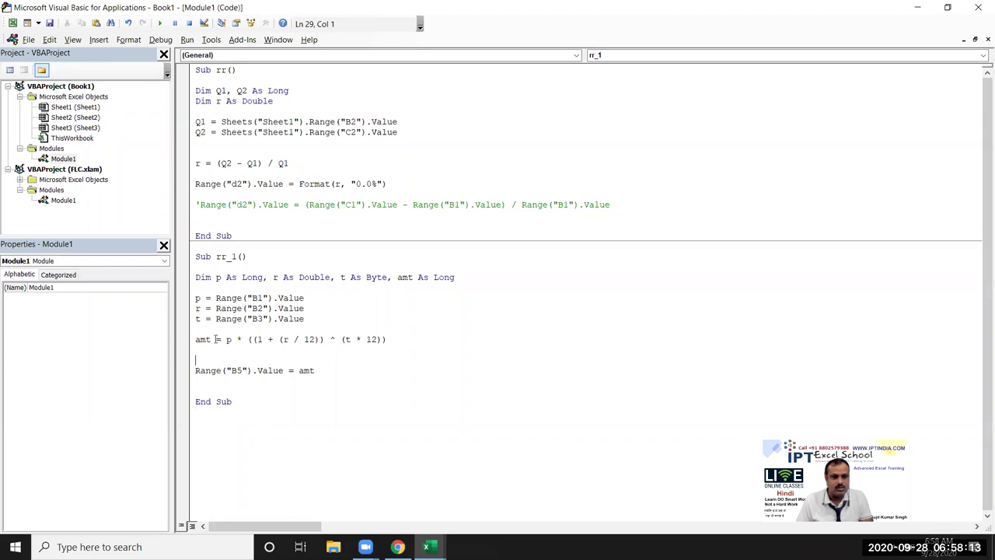
left_click(199, 267)
left_click(236, 378)
key("alt+F11")
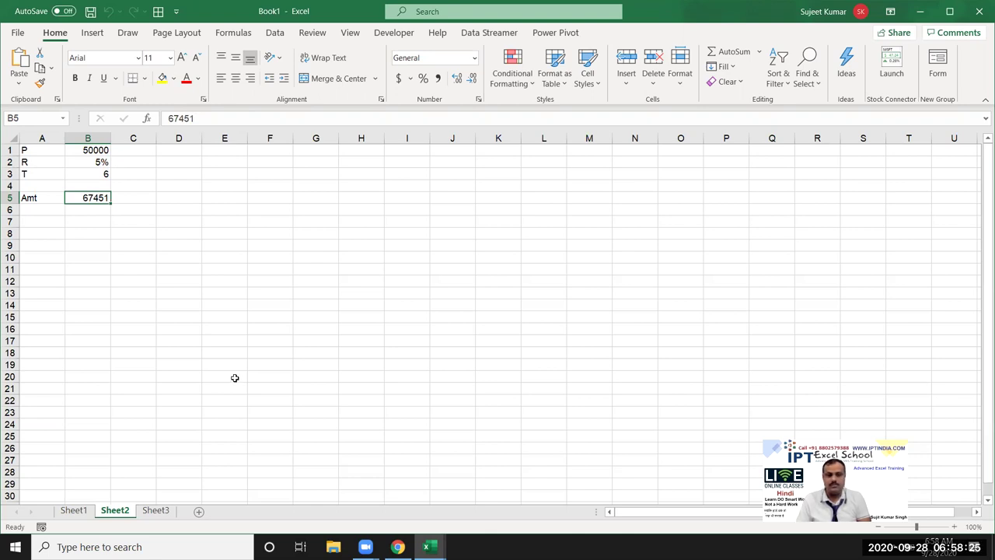
key("alt+F11")
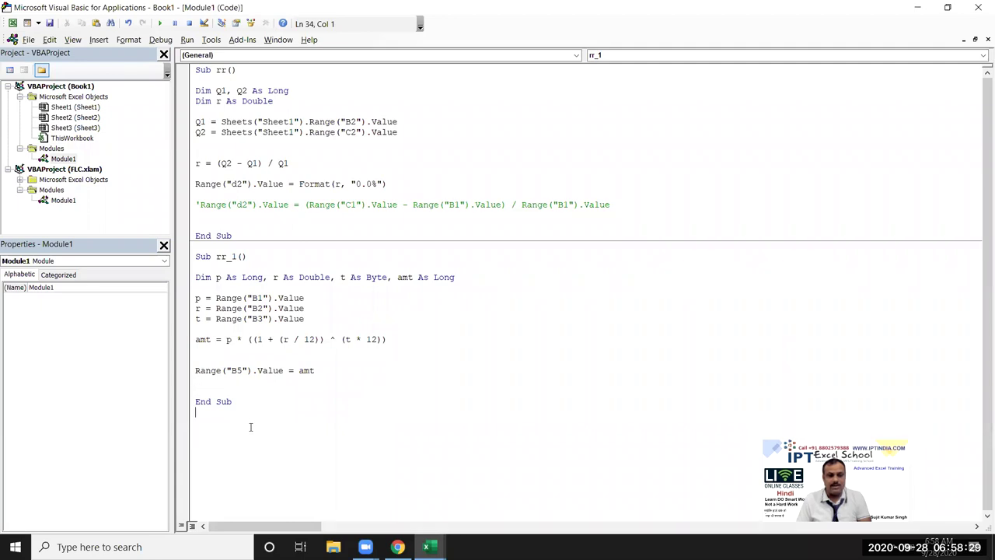
key("alt+F11")
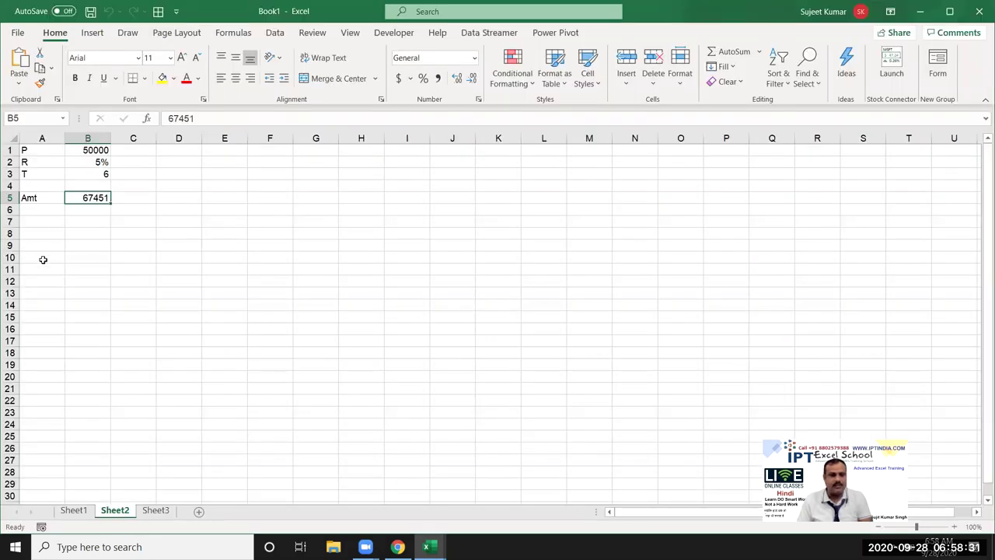
left_click(42, 243)
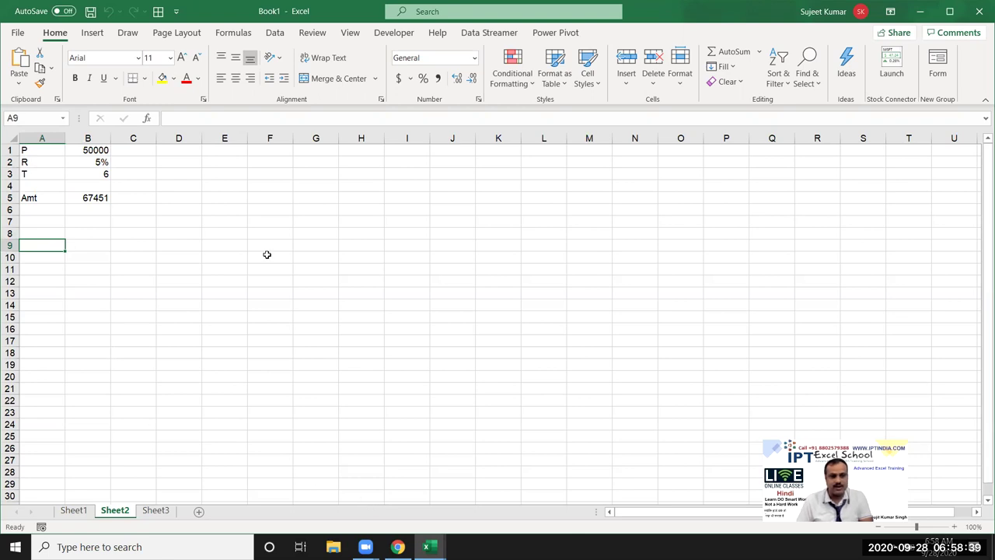
Create a new empty macro Sub m() below rr_1
key("alt+F11")
key("Return")
type("sub ")
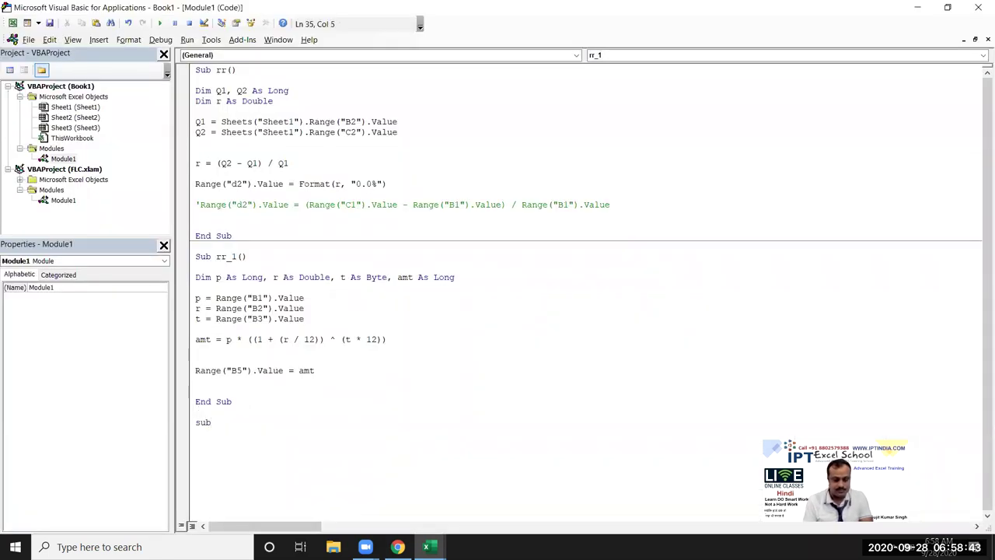
type("mr")
key("BackSpace")
key("BackSpace")
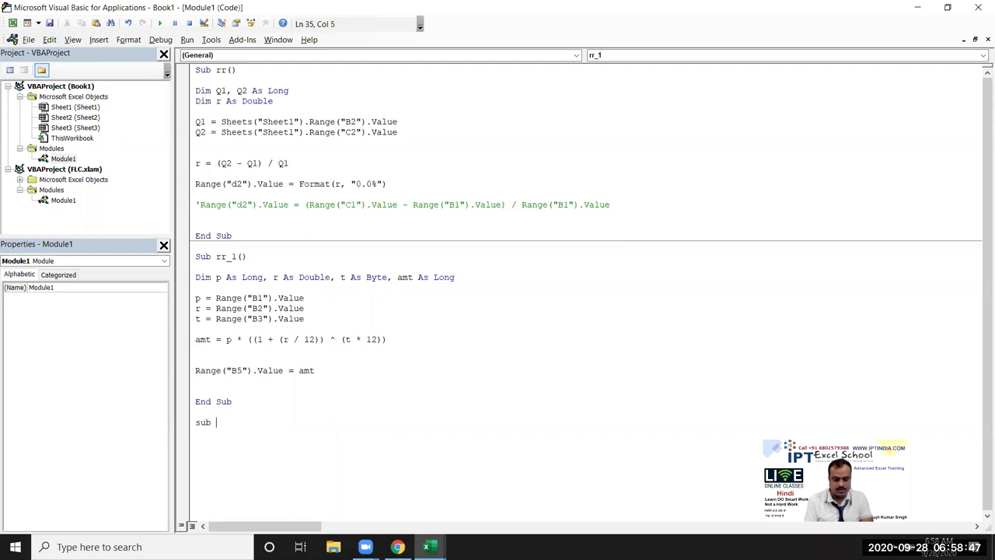
type("mr")
key("BackSpace")
type("()")
key("Return")
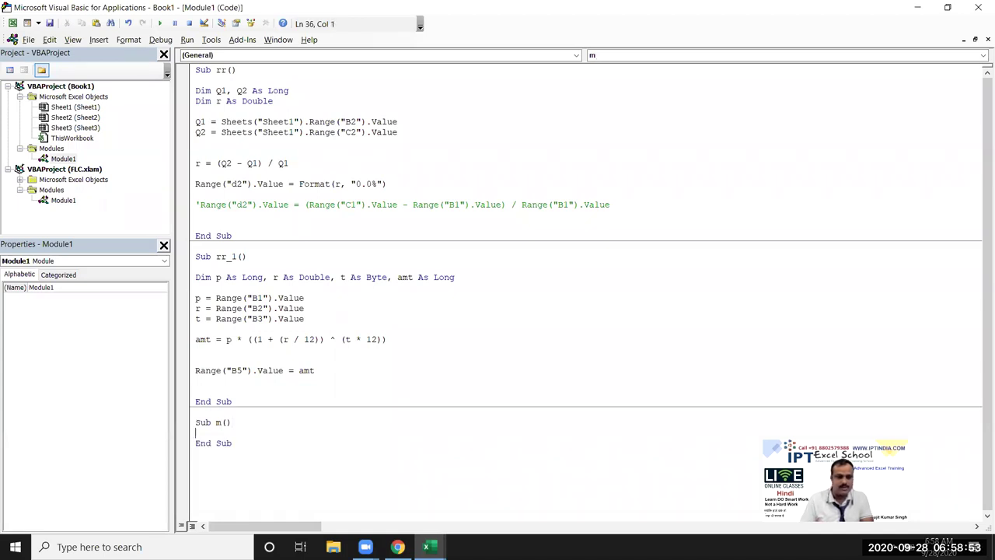
key("Return")
key("Return")
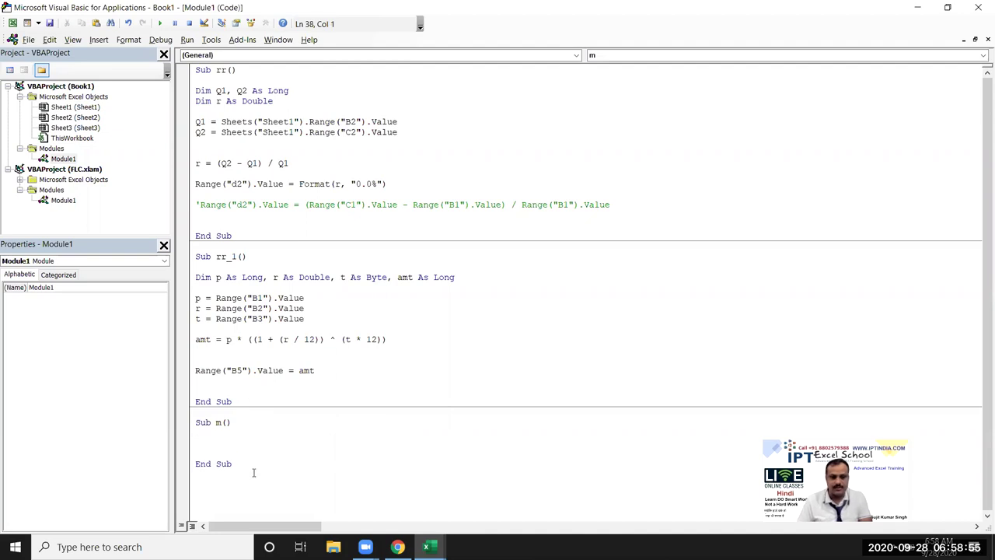
key("Down")
key("Down")
key("Down")
key("Down")
key("Down")
key("Down")
key("Down")
key("Down")
key("Down")
key("Down")
key("Down")
left_click(191, 215)
key("Return")
key("Return")
key("Up")
Declare c As Long and mrp As Double in Sub m
type("dim ")
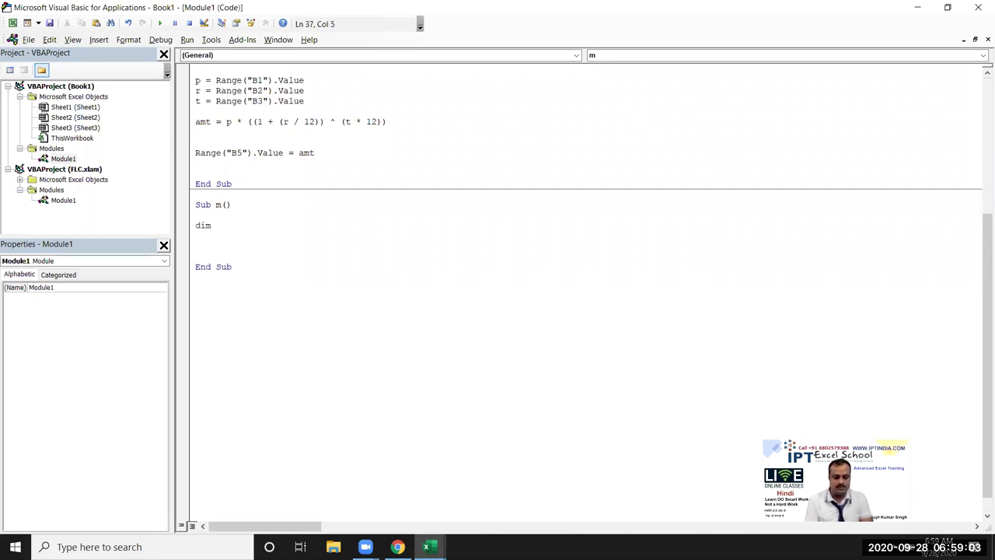
type("as ")
type("log")
key("ctrl+z")
key("ctrl+z")
key("ctrl+z")
key("BackSpace")
type("lon")
key("Tab")
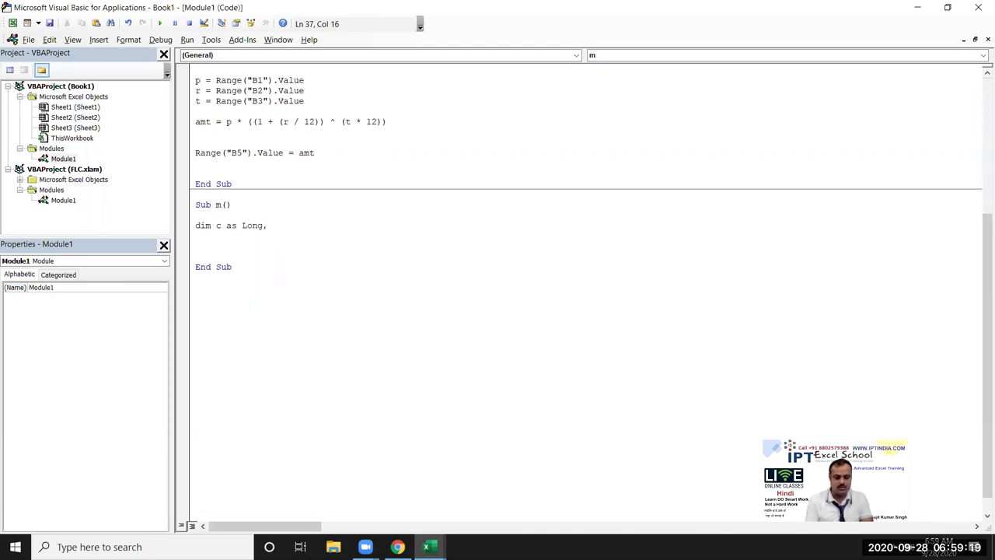
type("mrp")
type("as ")
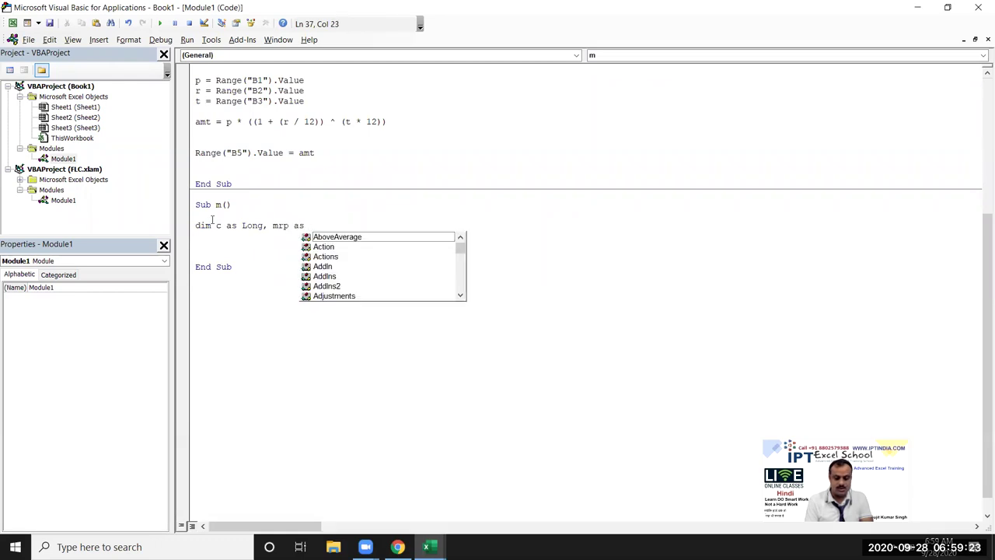
type("Dou")
key("Tab")
key("Return")
Set c = 50 and mrp = c on separate lines
key("Return")
type("= 50")
key("Return")
key("Return")
type("mrp = c")
key("Return")
key("Return")
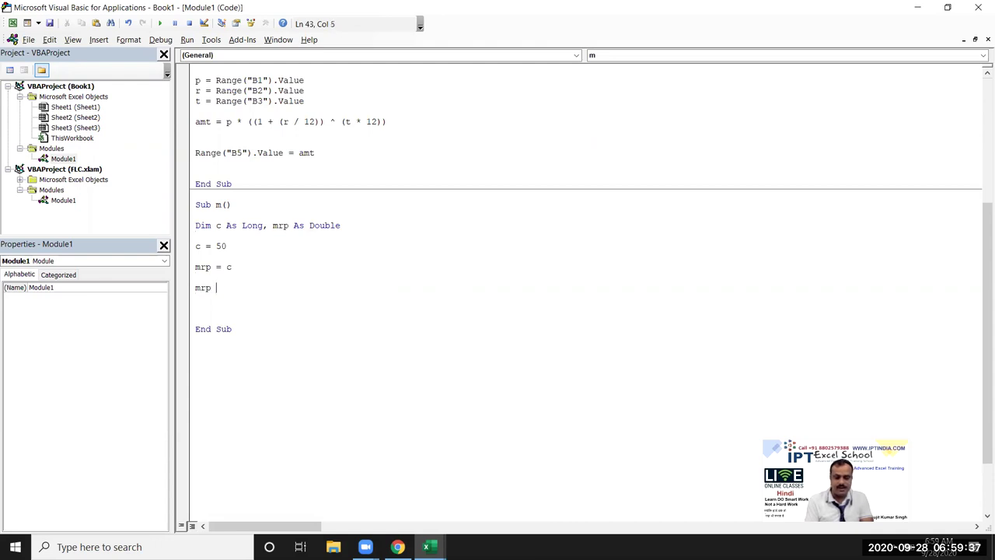
Write the line mrp = (mrp * 0.05) + mrp in Sub m, removing the stray percent sign
type("mrp*")
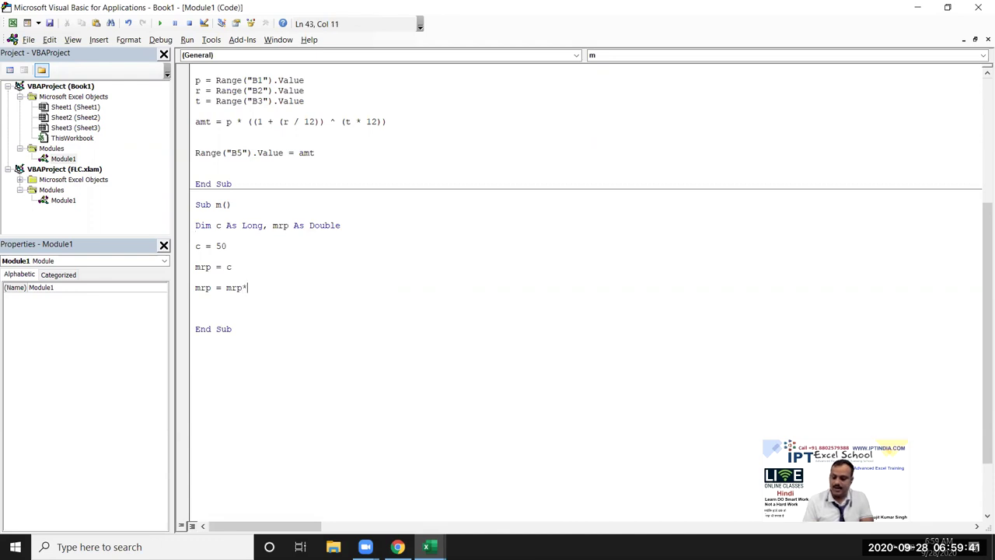
type("0.05")
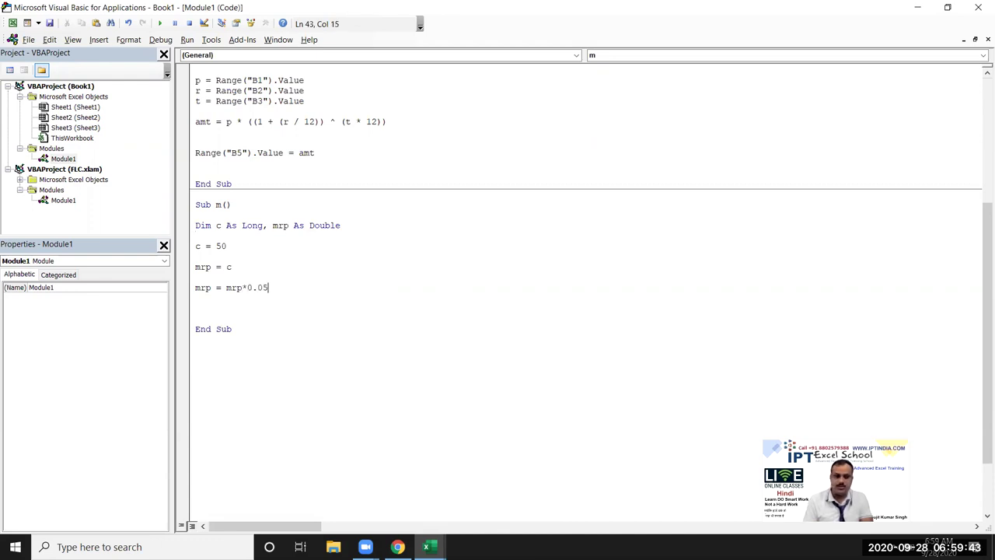
left_click(230, 287)
key("Left")
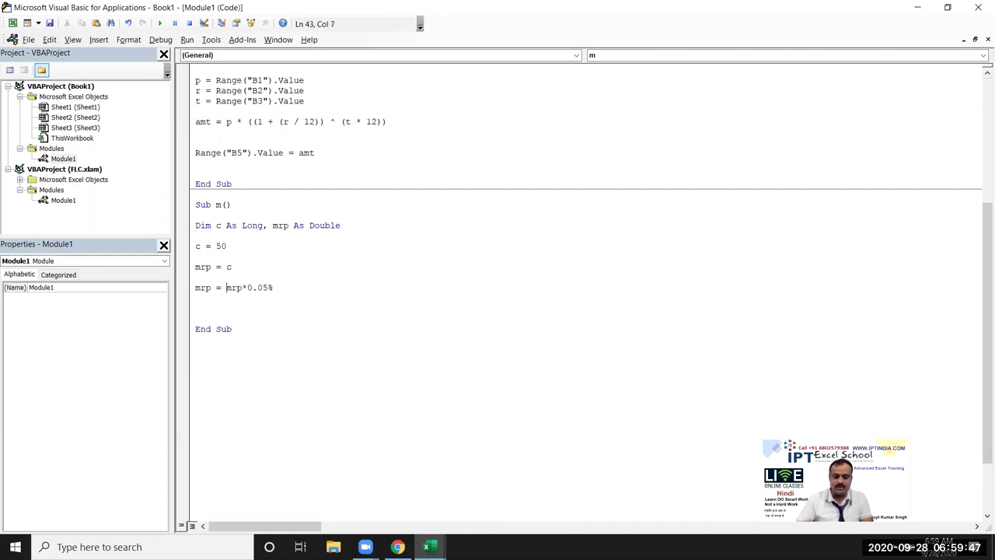
type("(")
left_click(253, 287)
key("Right")
key("Delete")
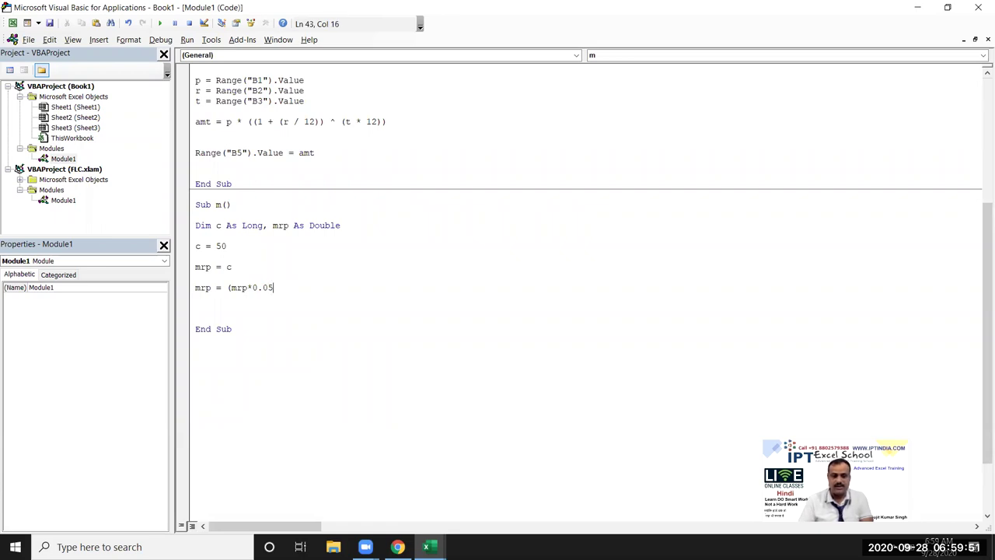
type(") + mrp")
key("Return")
Select the mrp = c line, then the new 5 percent markup line
key("Up")
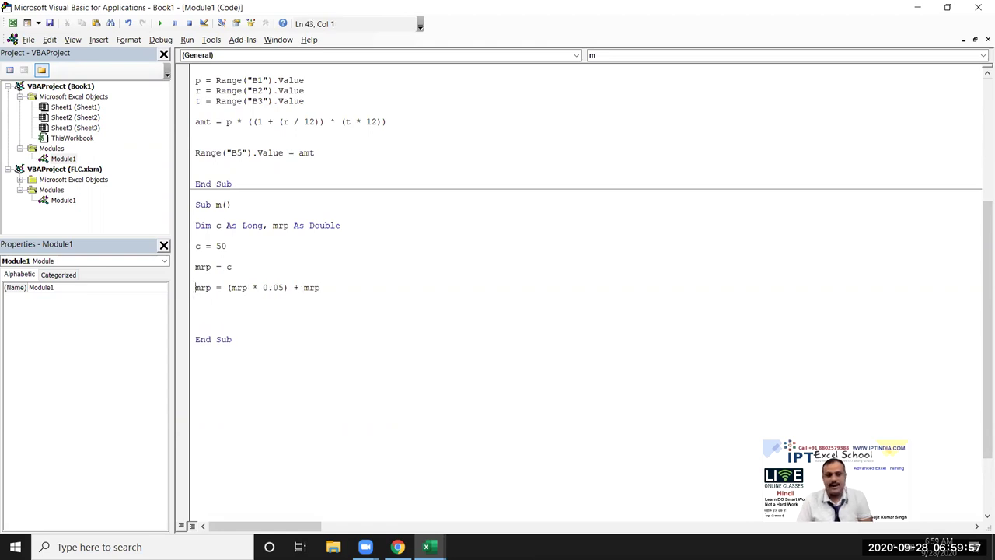
key("shift+Down")
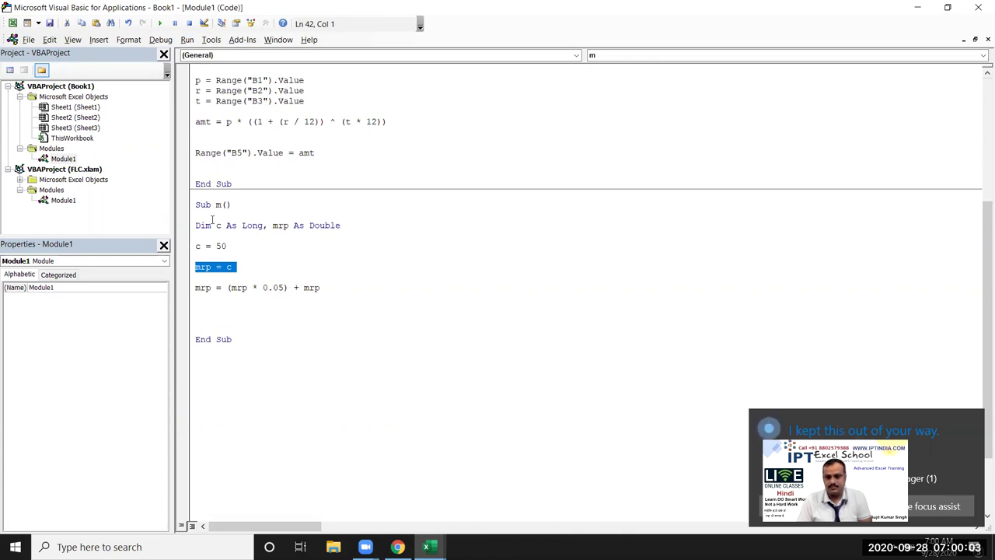
left_click(972, 422)
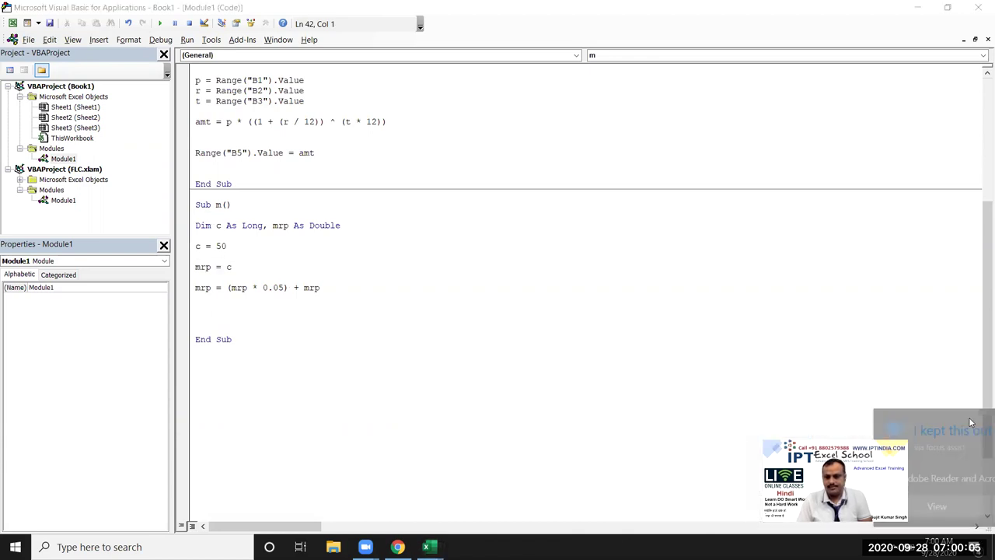
key("Down")
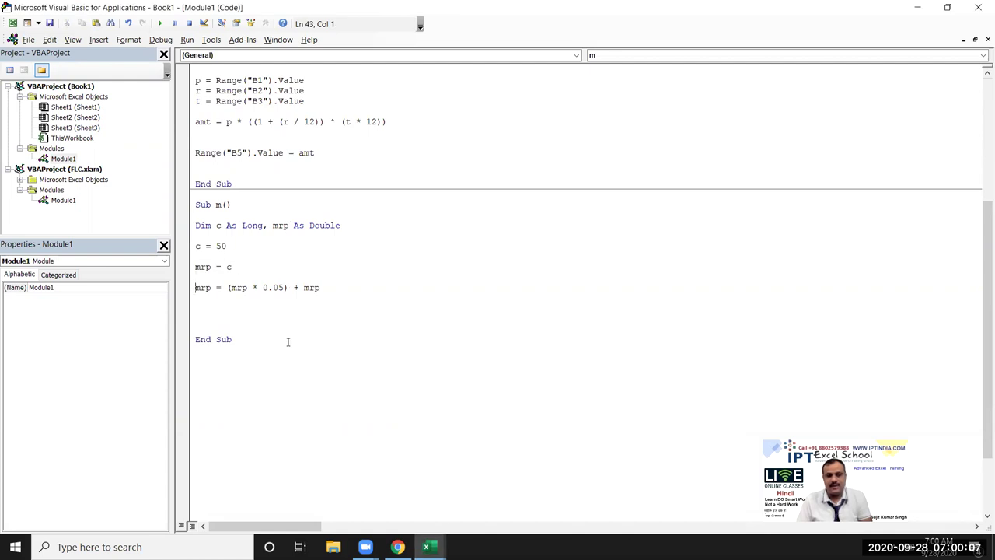
key("shift+Down")
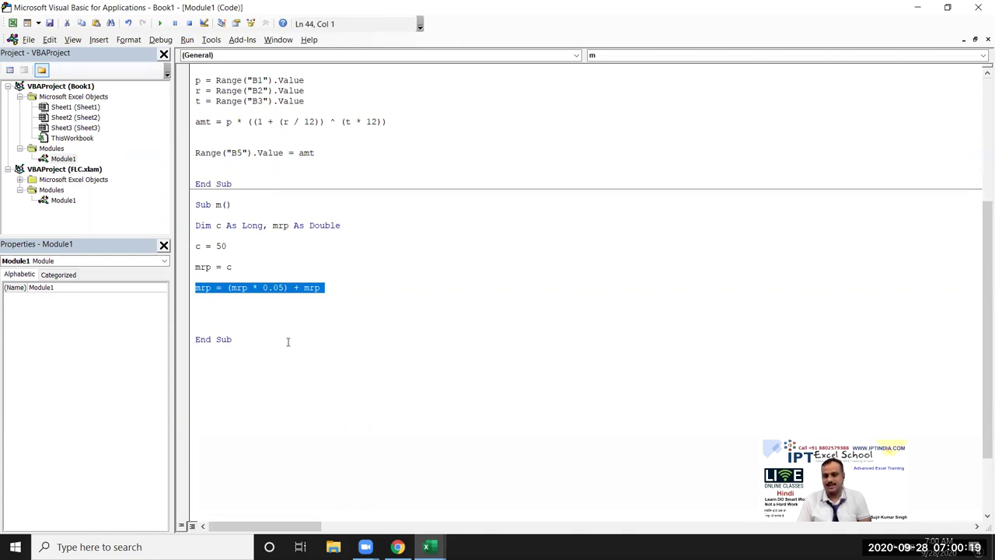
Copy the 0.05 markup line into three more lines with rates 0.1, 0.15 and 0.2
key("ctrl+c")
key("Left")
key("ctrl+v")
key("ctrl+v")
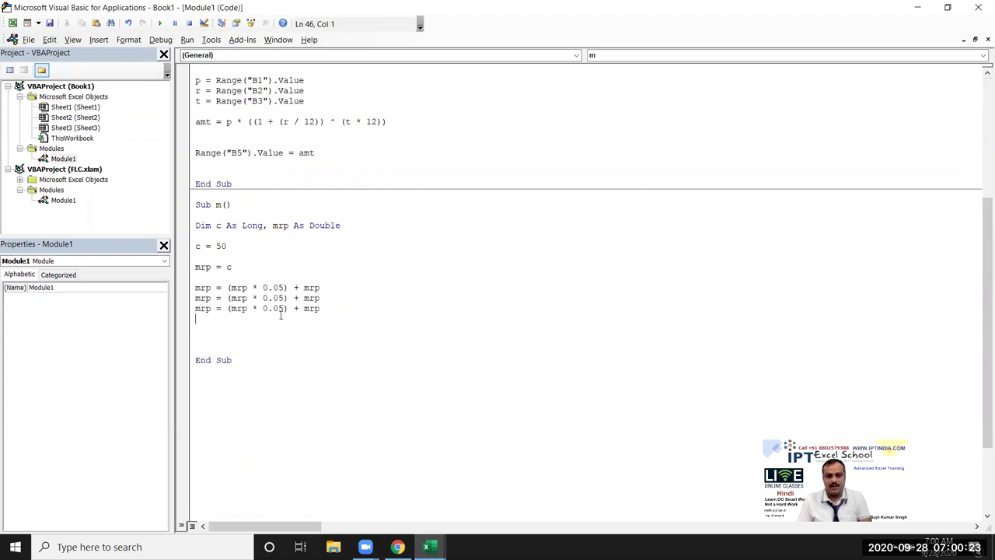
left_click(285, 298)
key("BackSpace")
key("BackSpace")
type("1")
left_click(283, 309)
key("BackSpace")
key("BackSpace")
type("15")
left_click(196, 318)
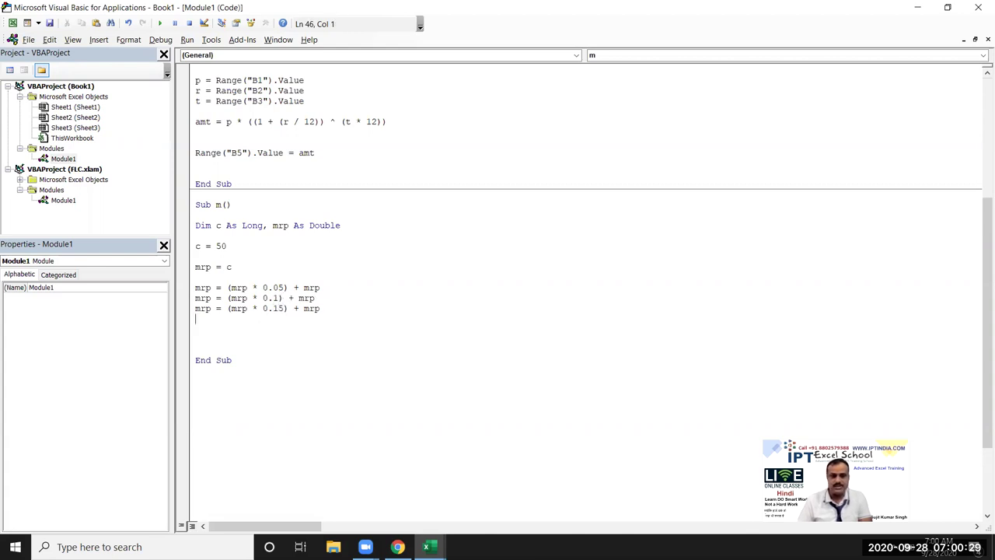
key("ctrl+v")
left_click(284, 319)
key("BackSpace")
key("BackSpace")
type("2")
Select parts of the c = 50 line and the 5 percent markup line to review them
left_click(284, 309)
key("Up")
key("Up")
key("Up")
key("Up")
key("shift+Left")
key("shift+Up")
key("Down")
key("Down")
key("Down")
key("Down")
key("End")
key("shift+Left")
key("shift+Left")
key("shift+Left")
key("shift+Left")
key("shift+Left")
key("shift+Left")
key("shift+Left")
key("shift+Left")
key("shift+Left")
key("shift+Left")
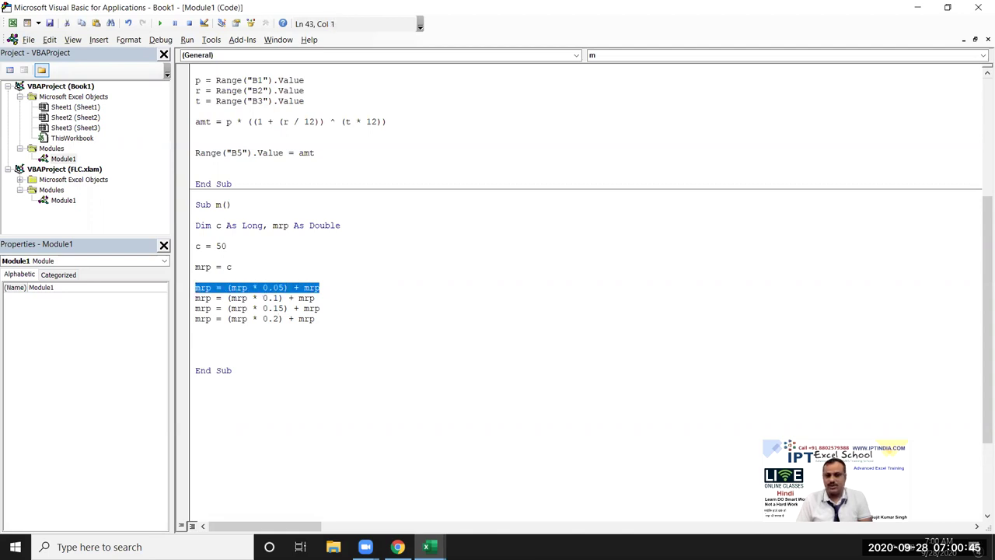
Select the 10, 15 and 20 percent markup lines in turn to check them
key("Down")
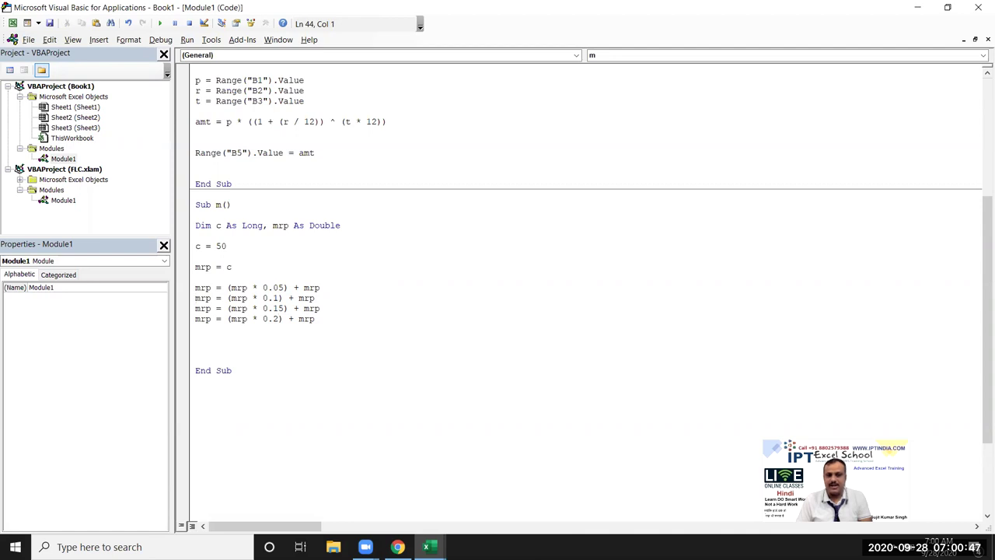
key("shift+Down")
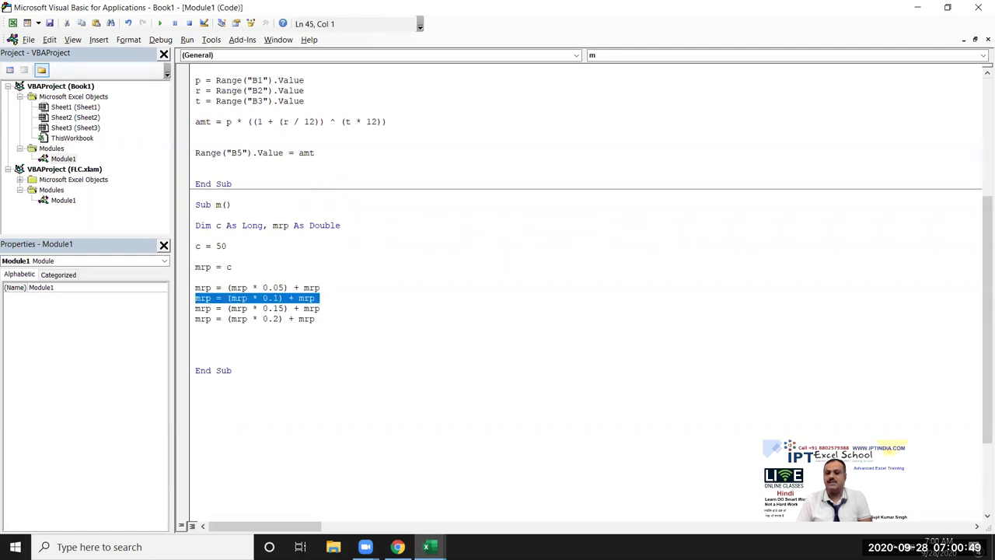
key("Down")
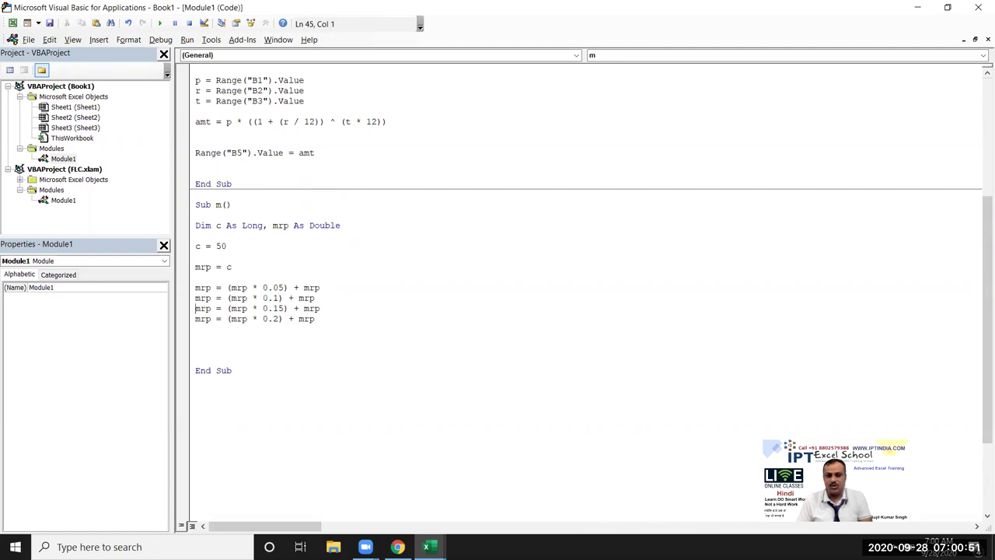
key("shift+Down")
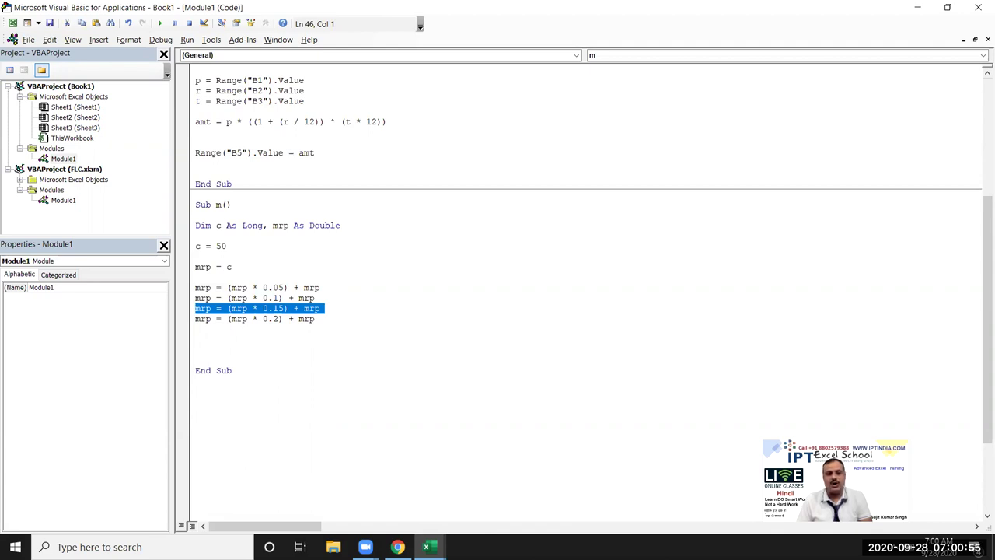
key("Down")
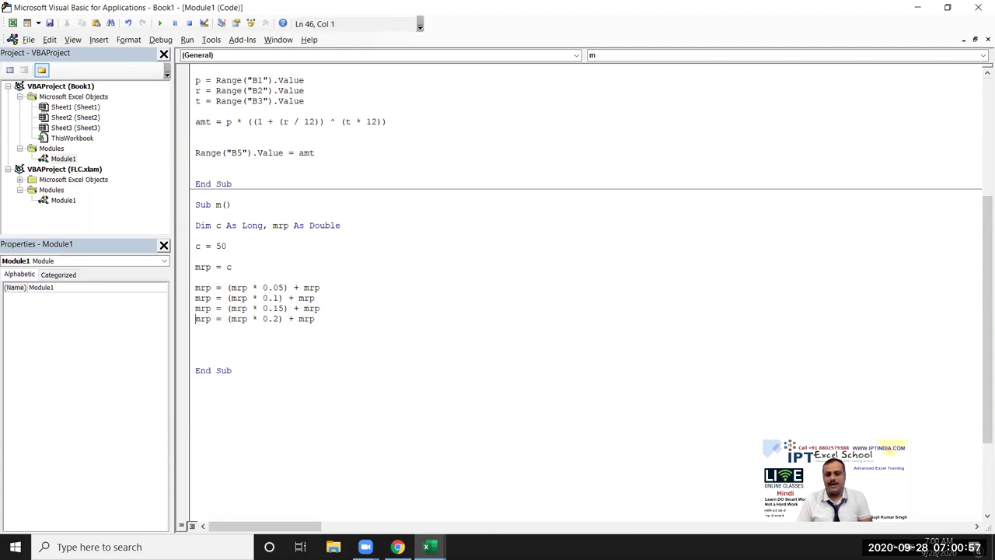
key("shift+Down")
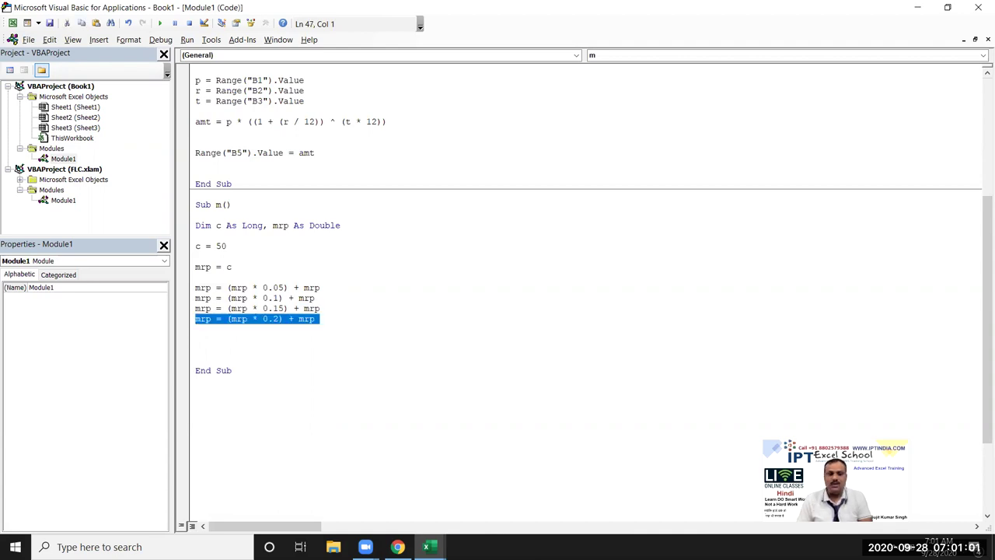
End Sub m with MsgBox mrp, then run it and confirm the 79.695 result
left_click(196, 339)
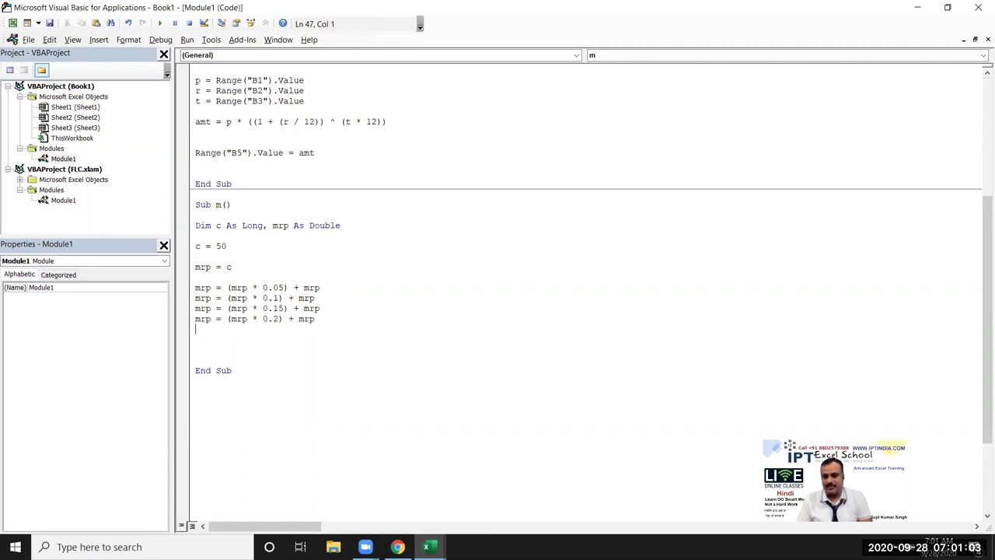
type("msgbox mrp")
left_click(322, 288)
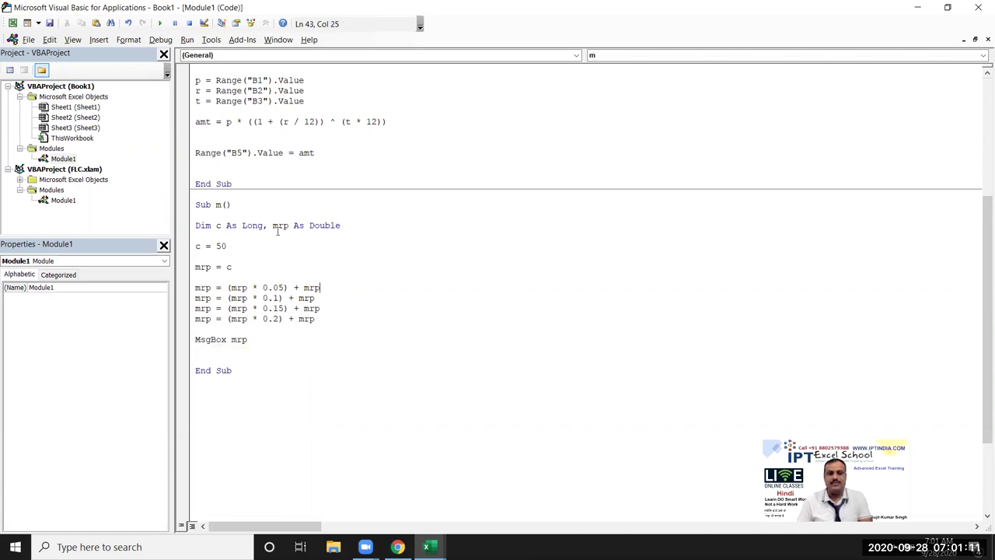
left_click(159, 23)
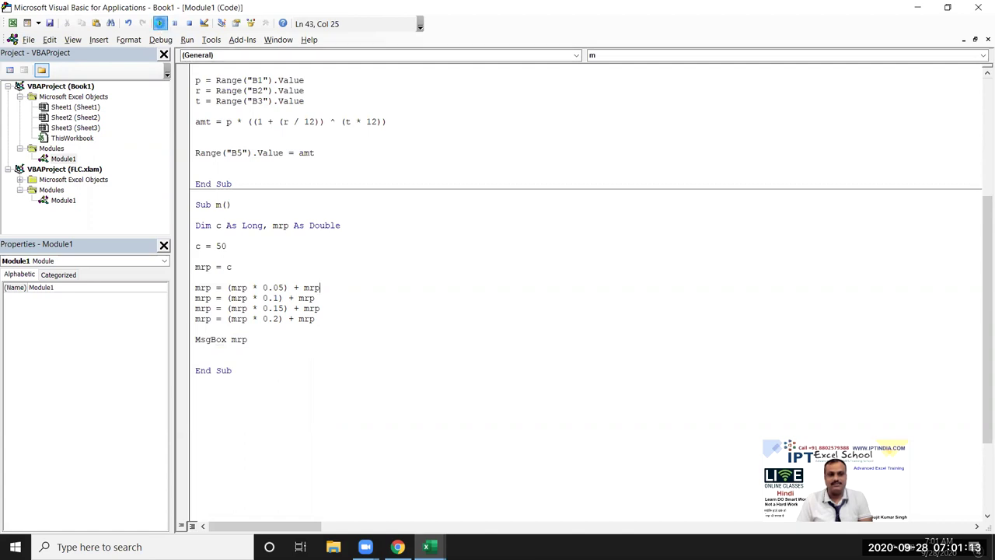
left_click(511, 322)
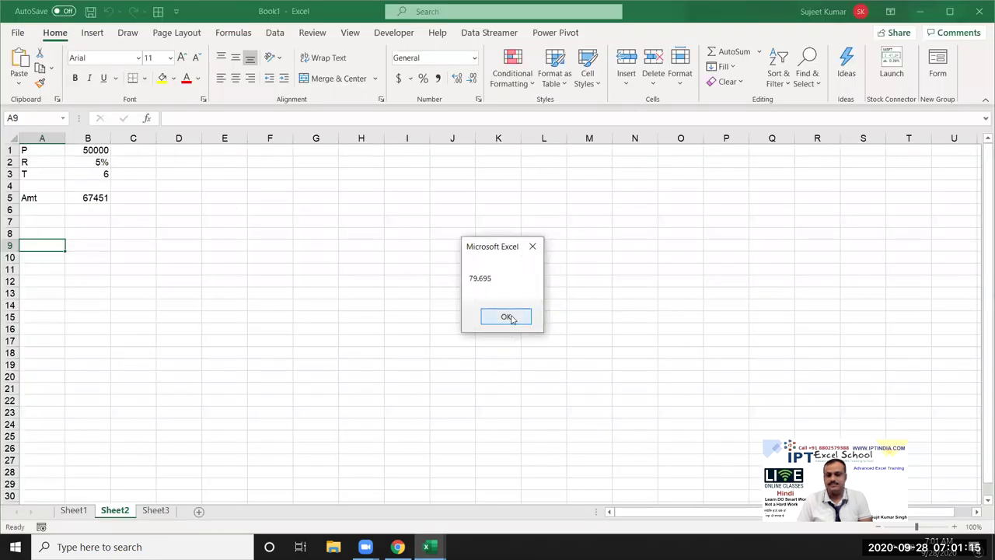
Select the whole module's code
mouse_move(296, 358)
left_mouse_down()
mouse_move(206, 32)
mouse_move(341, 456)
left_mouse_up()
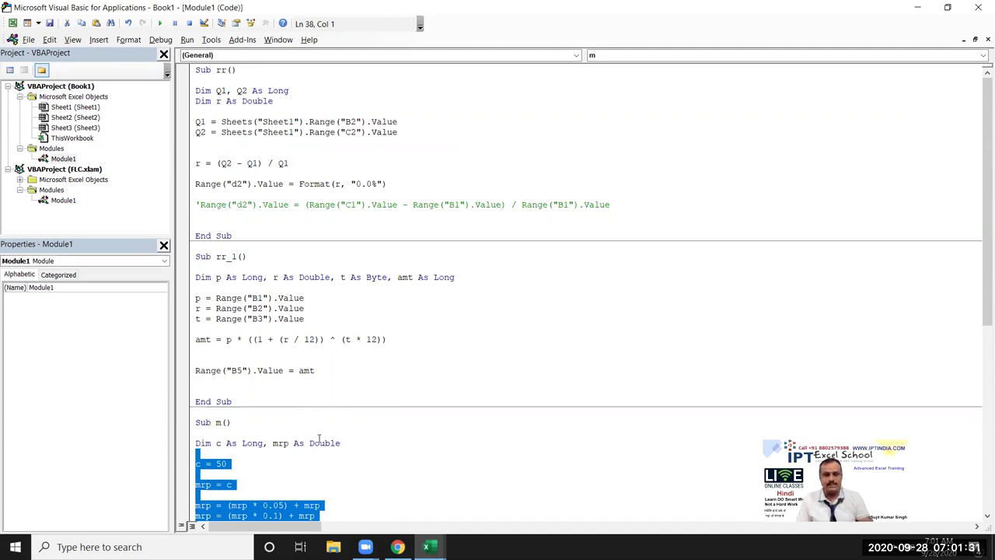
key("ctrl+a")
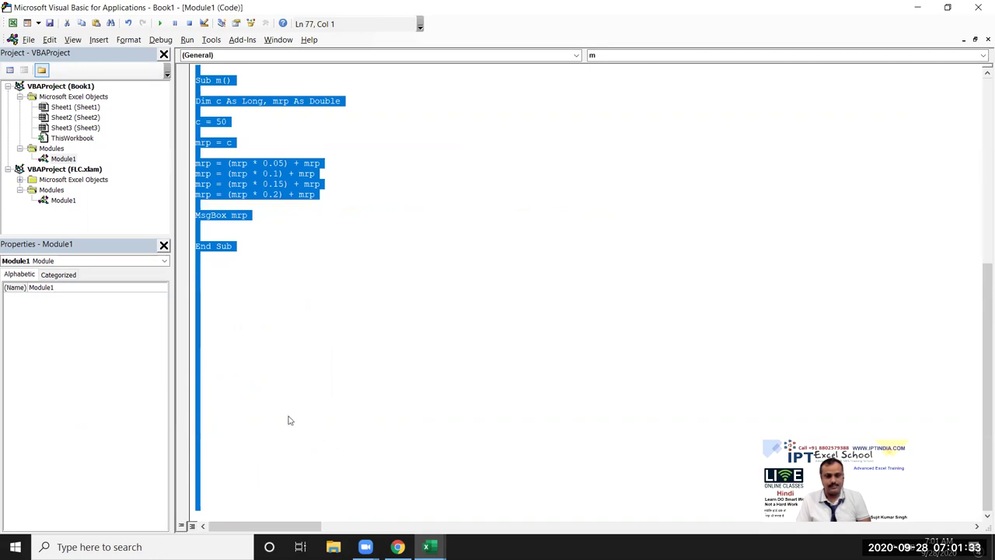
left_click_drag(240, 275, 119, 6)
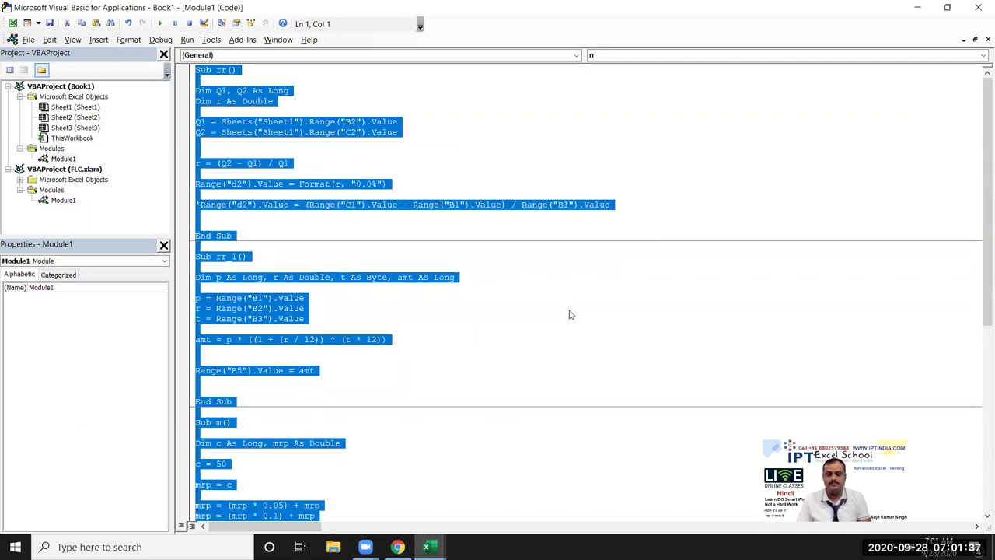
key("super+d")
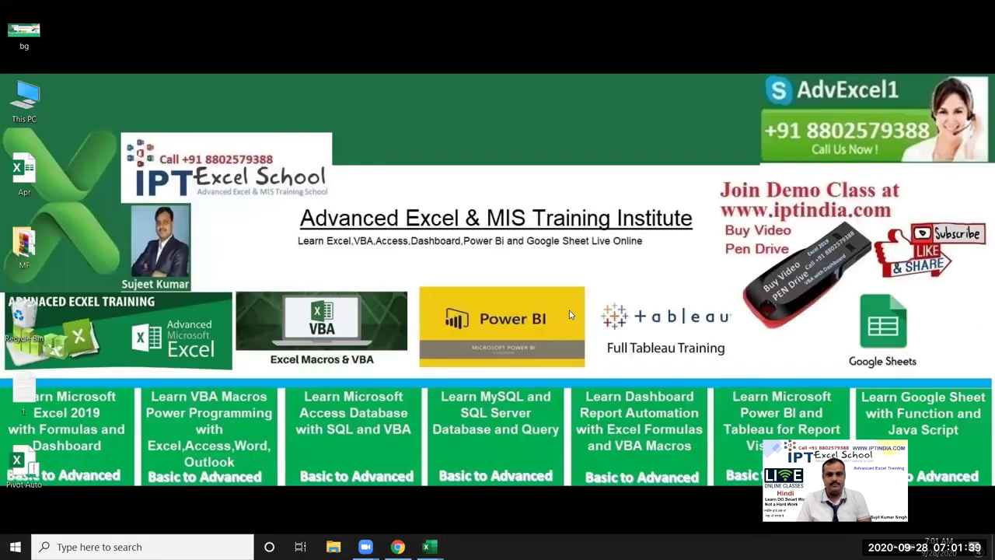